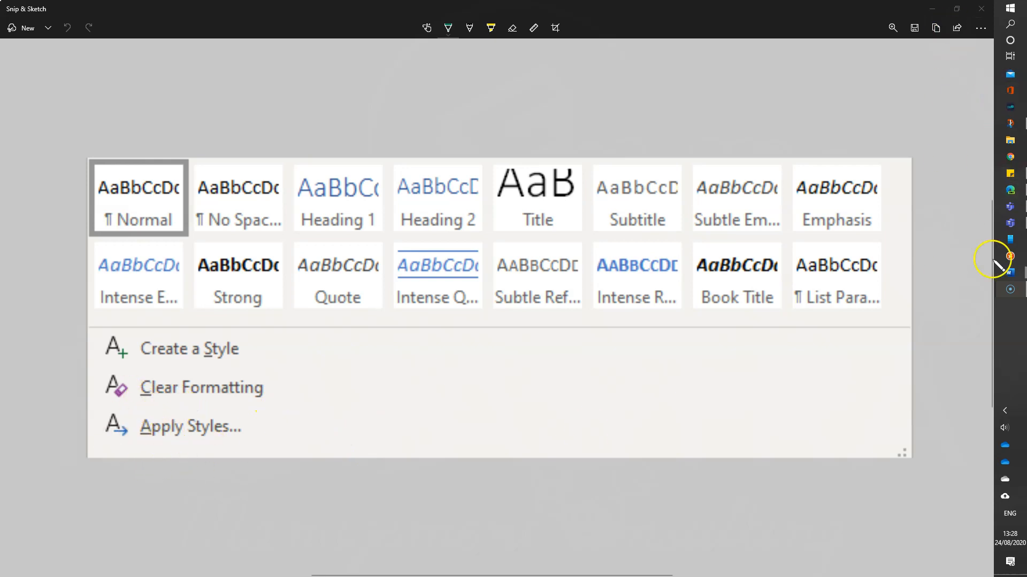
- Switch to Document1 in Word and select the first line, "Video provides a powerful way to help you prove your point."
mouse_move(1007, 272)
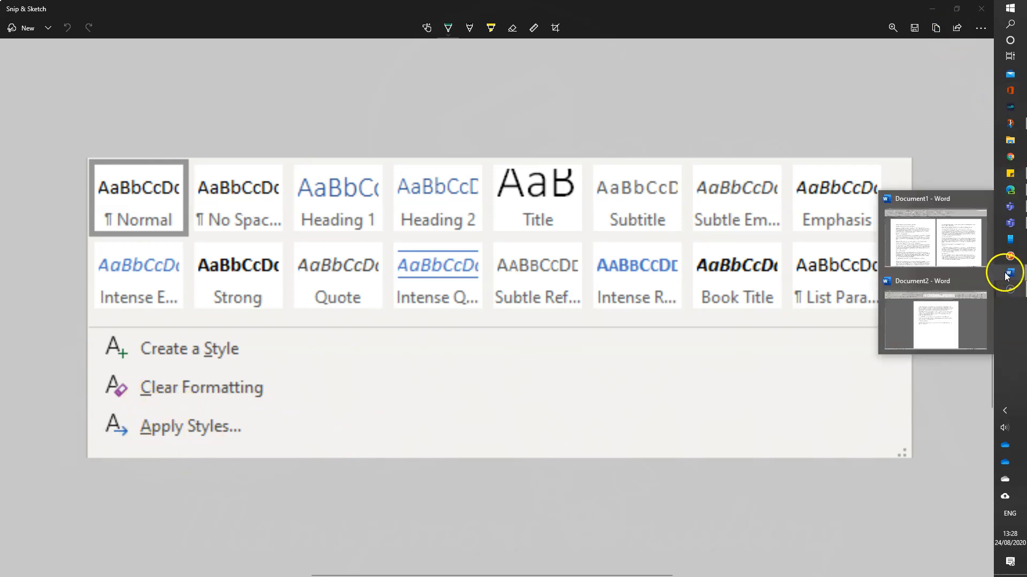
click(941, 257)
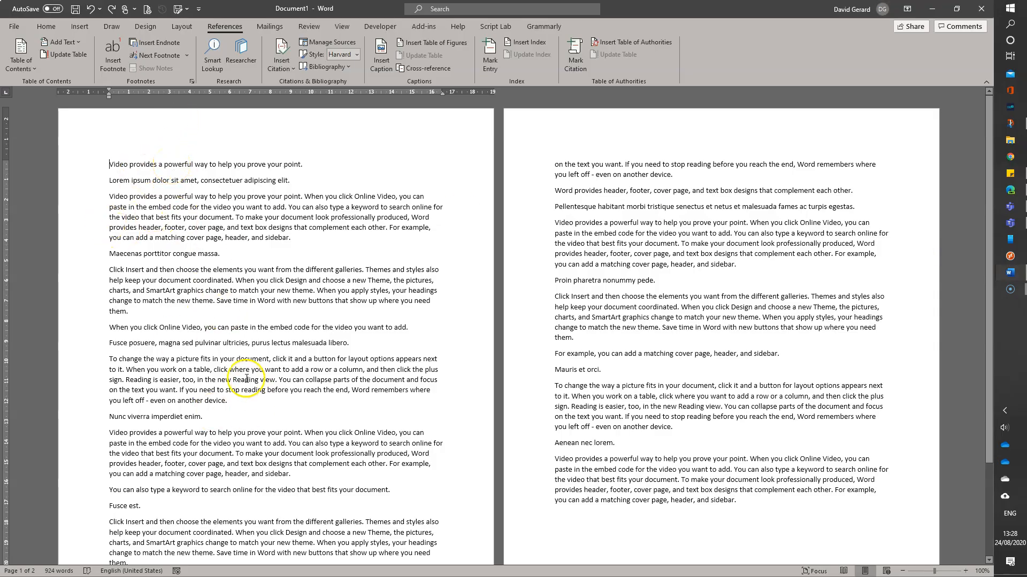
drag(107, 164, 385, 305)
click(254, 217)
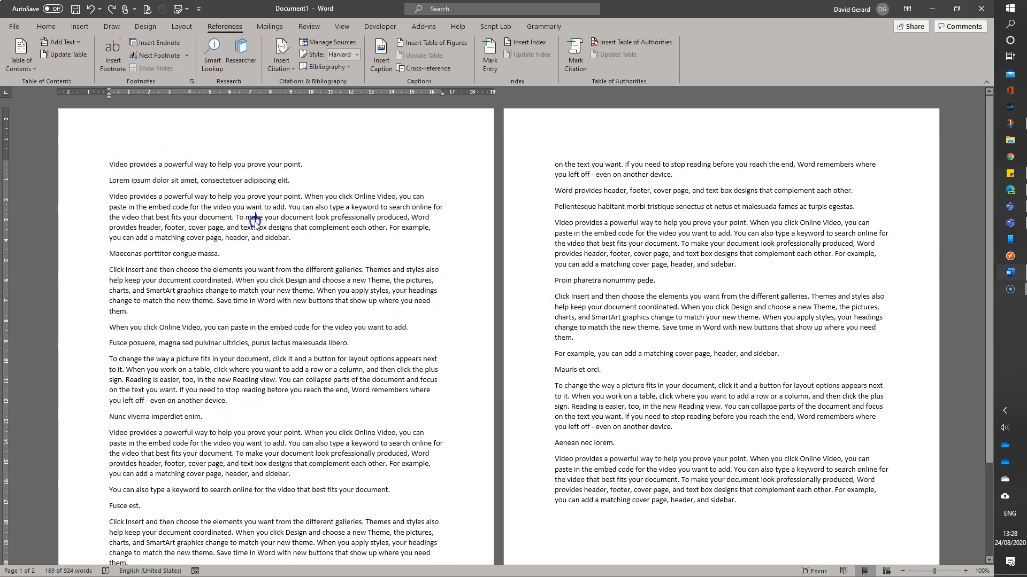
click(88, 169)
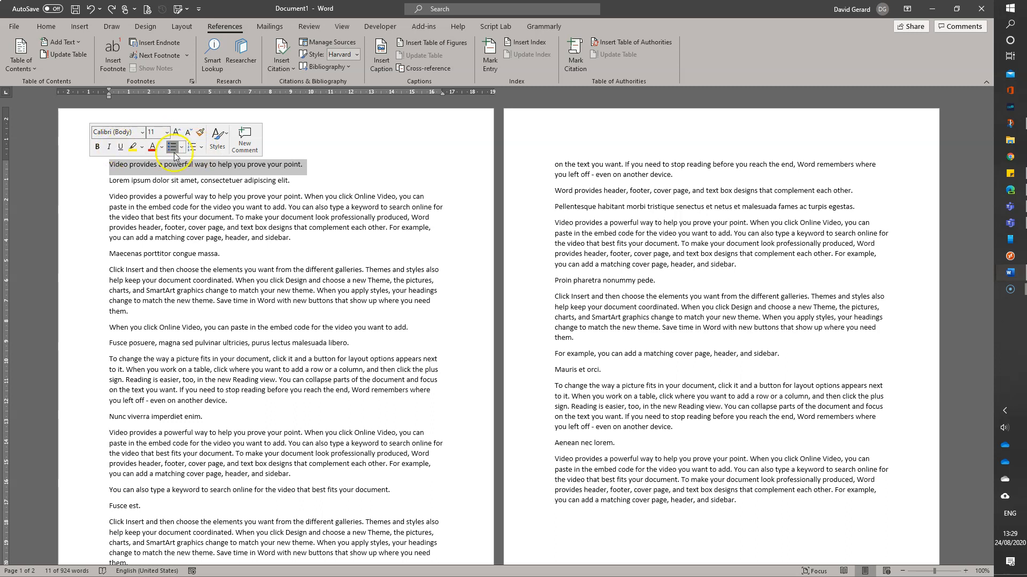
- Try the Title style on the selected first line and undo it
click(219, 140)
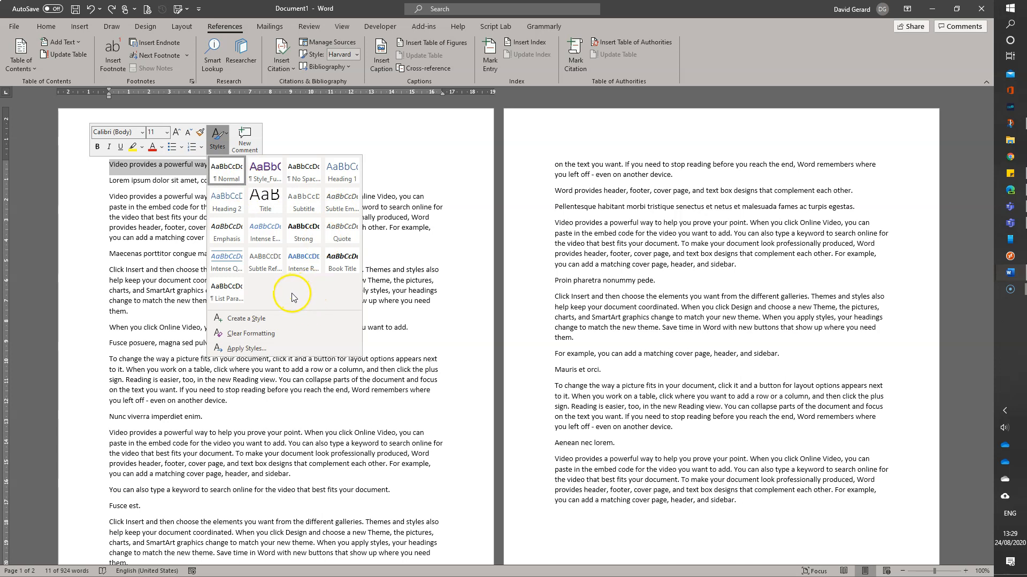
click(266, 200)
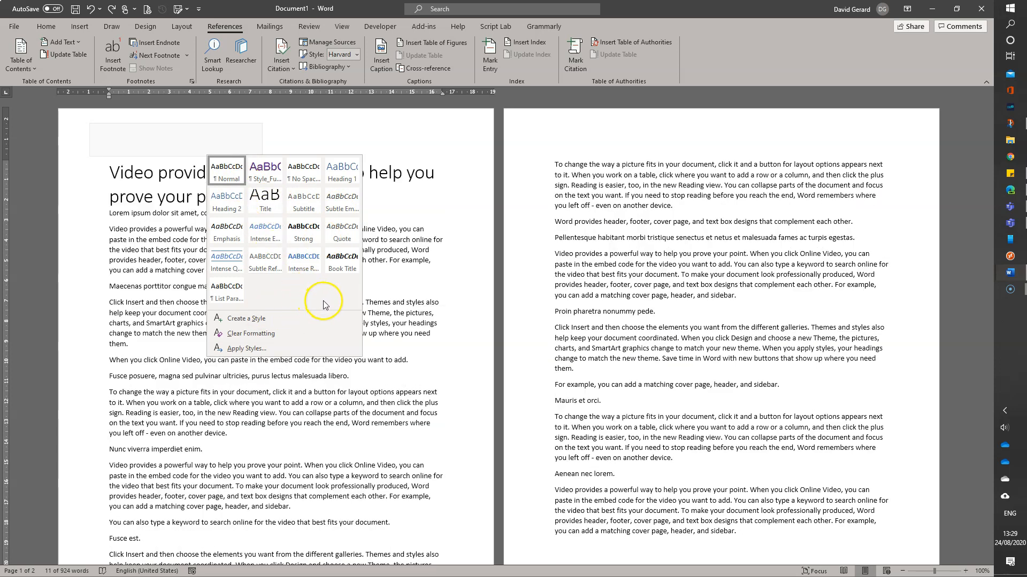
key(ctrl+z)
- Examine the available quick styles and preview Heading 1, Title and Intense Reference on the first line
click(47, 27)
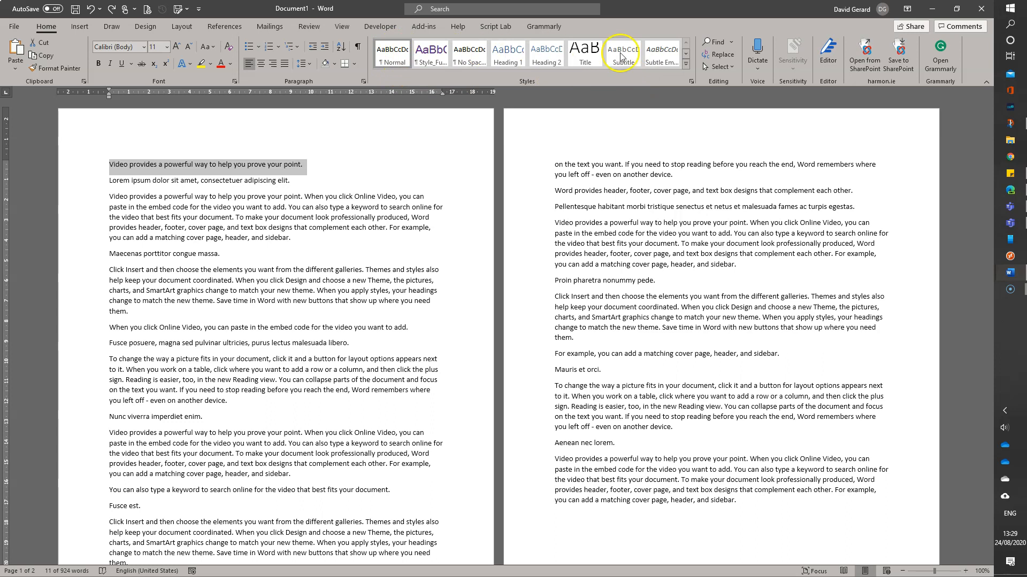
click(686, 63)
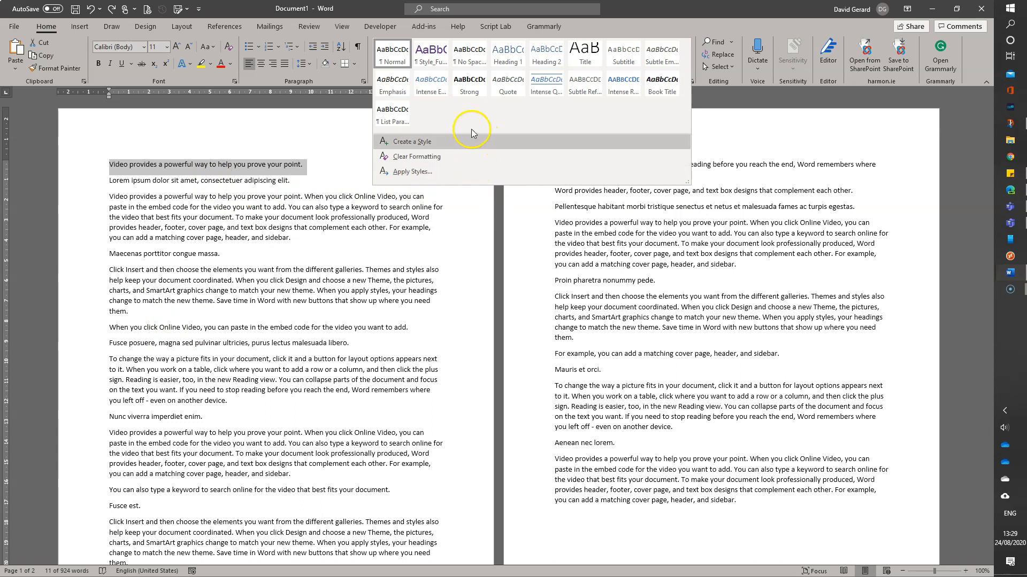
right_click(217, 163)
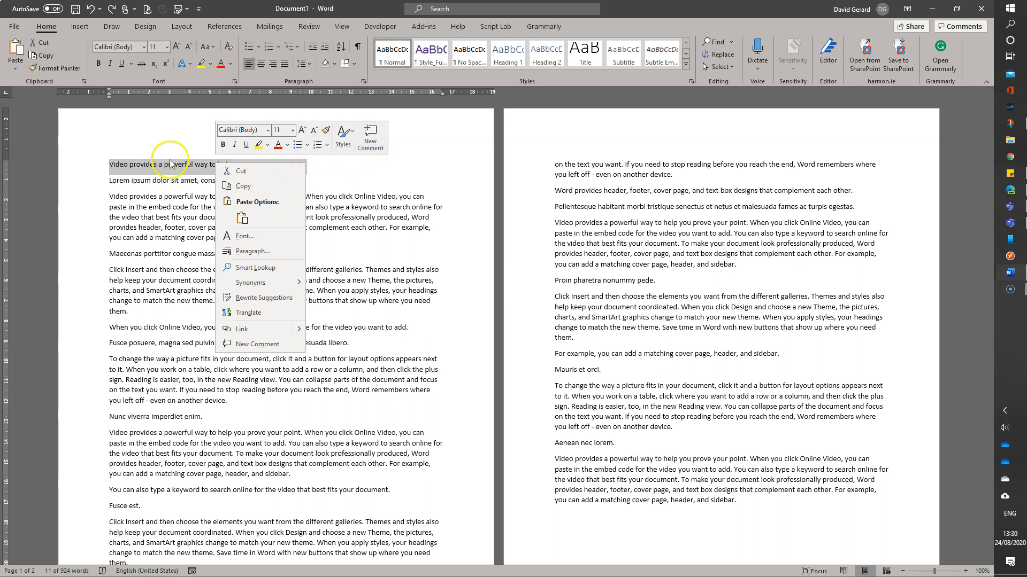
click(345, 140)
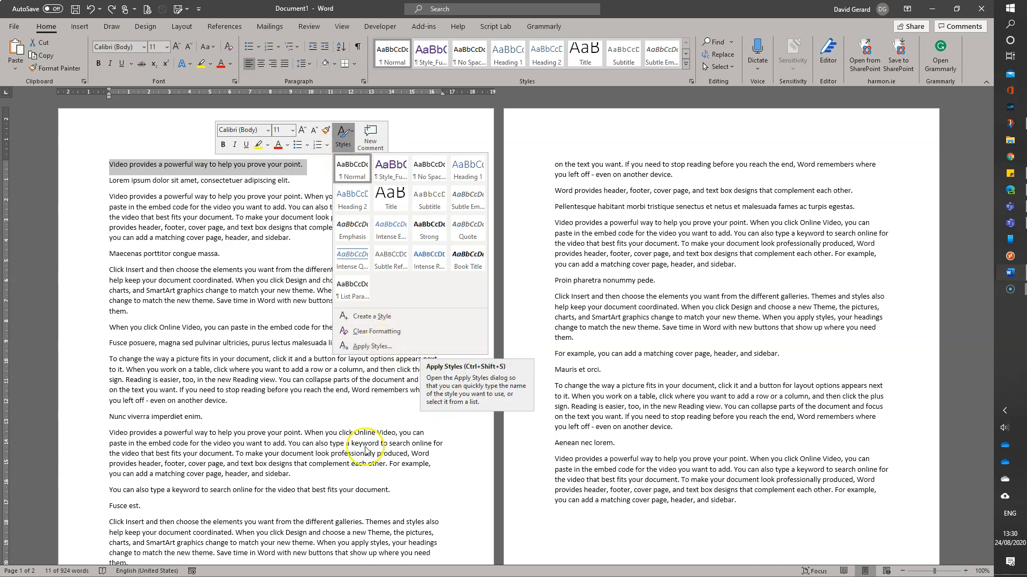
click(224, 255)
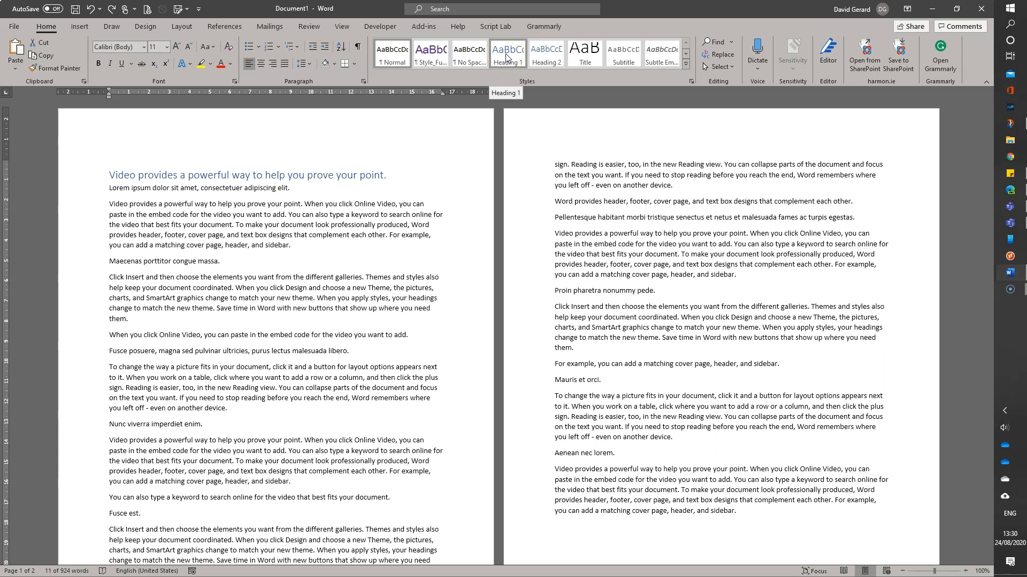
click(512, 51)
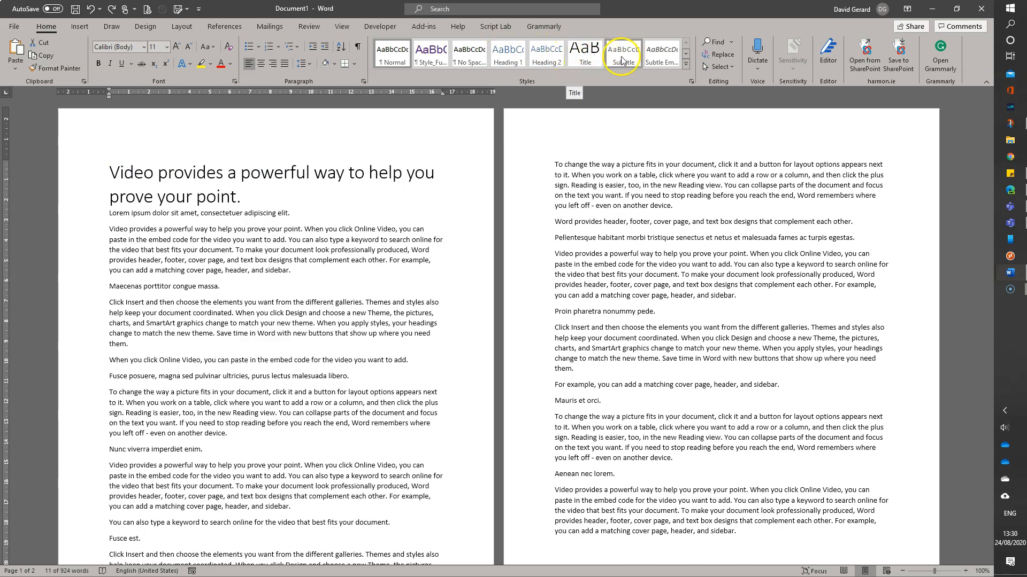
click(686, 64)
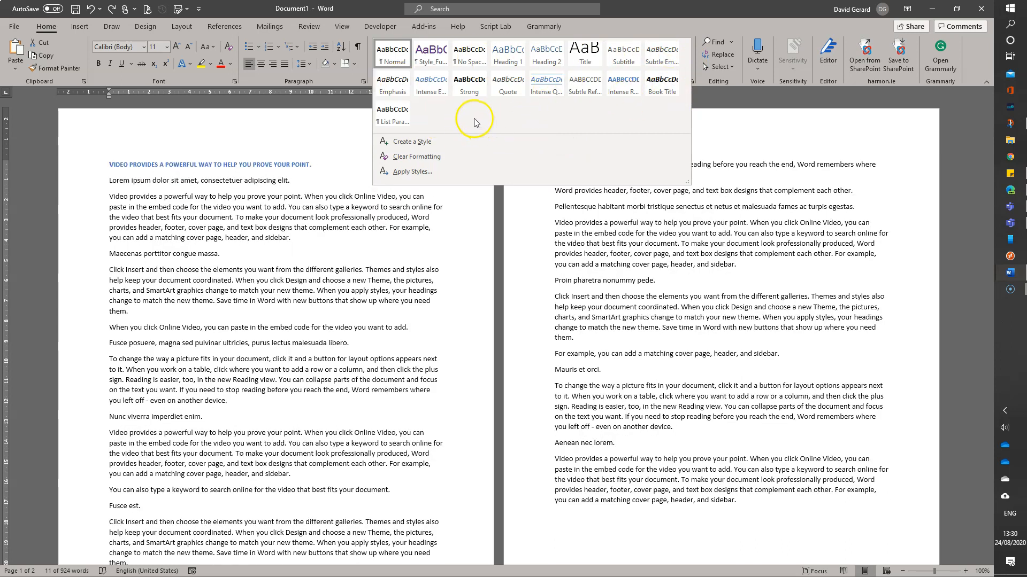
click(701, 83)
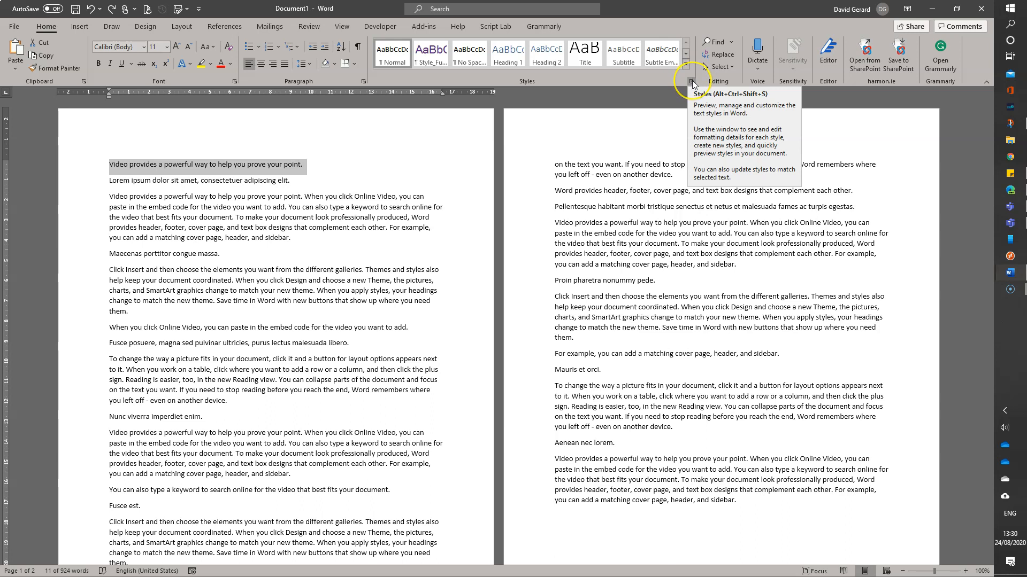
- Open the full Styles list, place it over the second page, and open its display options
click(691, 82)
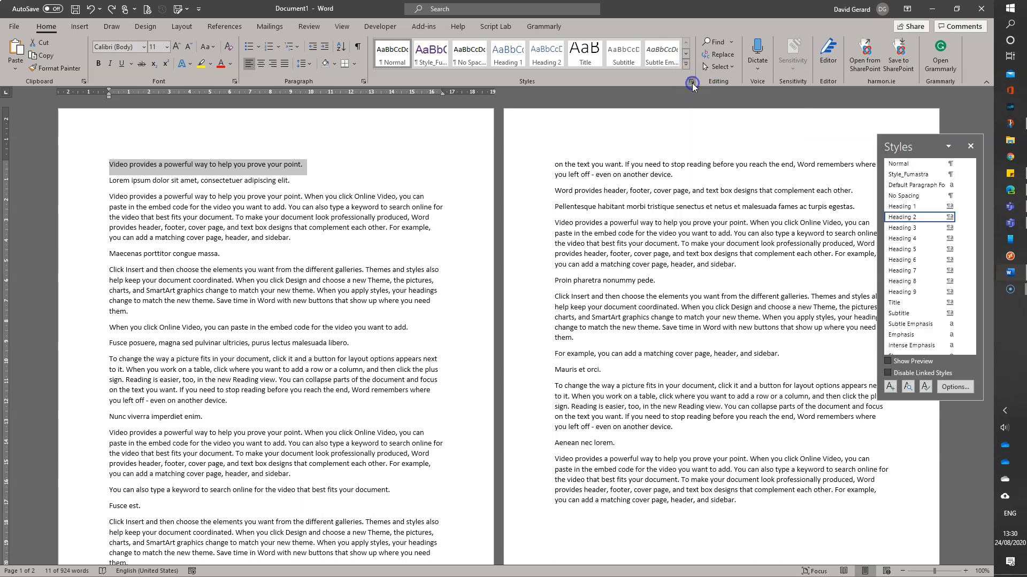
drag(913, 140, 813, 138)
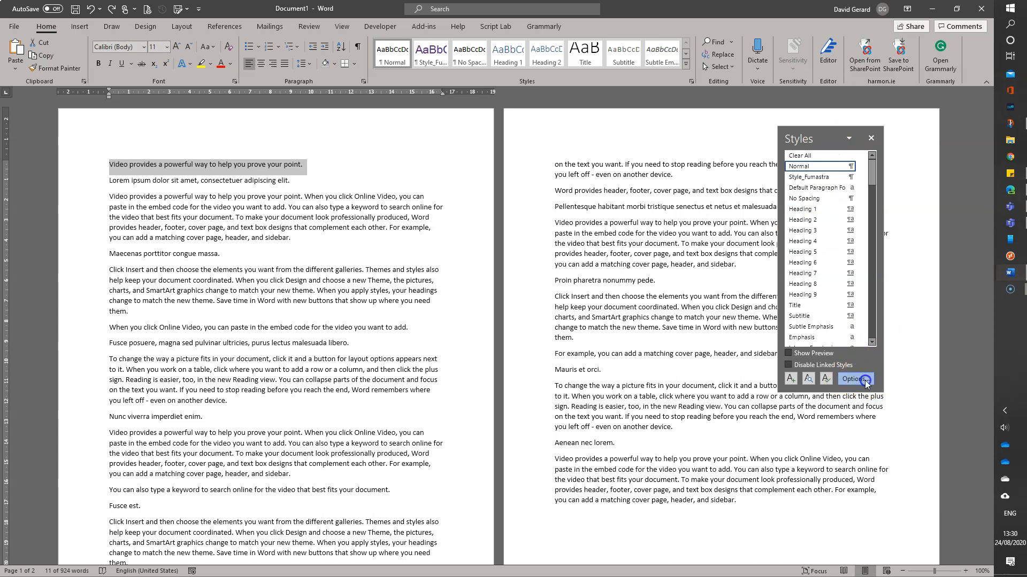
click(865, 381)
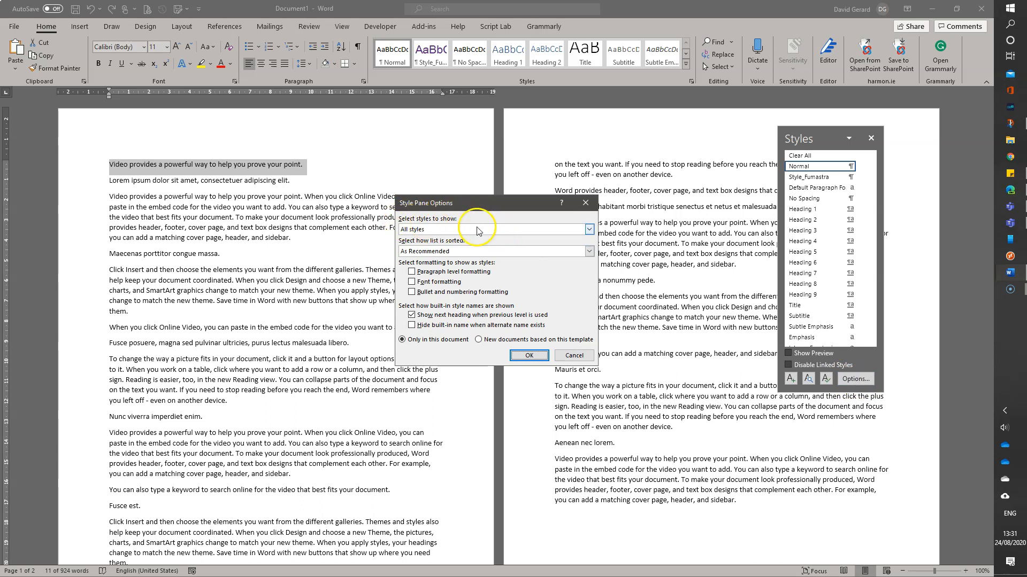
- Try the Recommended, In use and In current document choices for which styles are shown
click(439, 230)
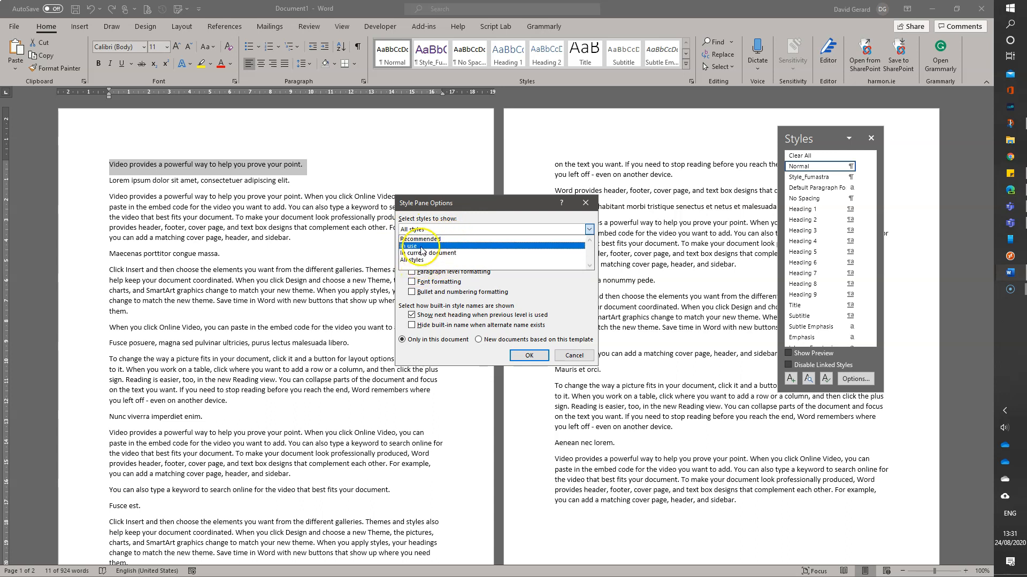
click(422, 240)
click(449, 230)
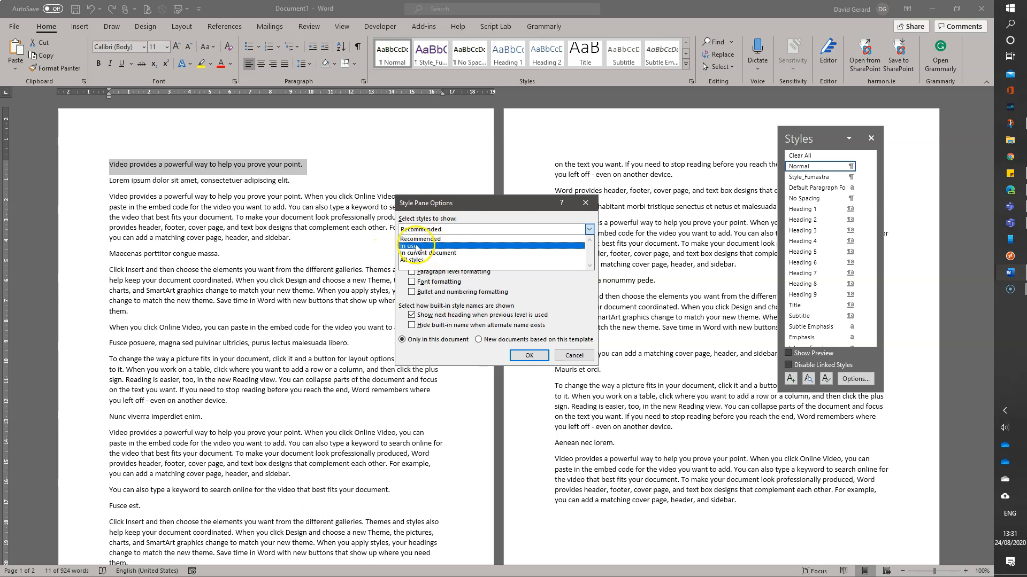
click(453, 246)
click(427, 229)
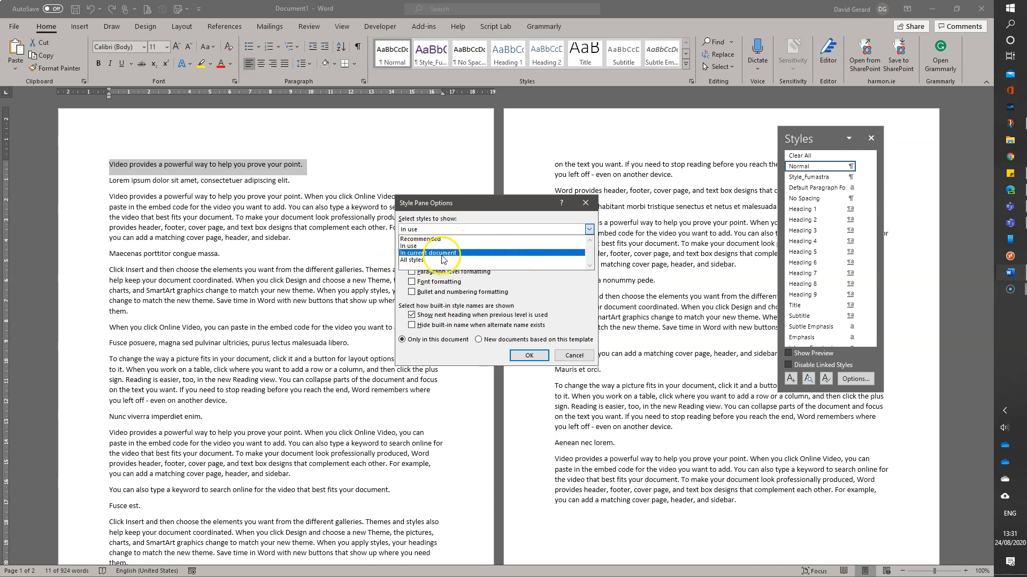
click(469, 253)
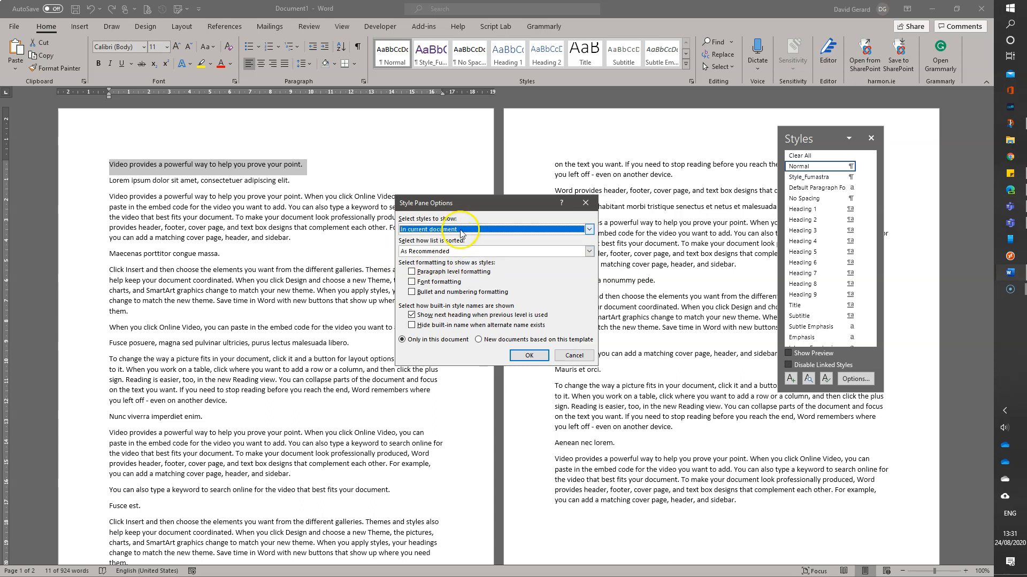
click(461, 229)
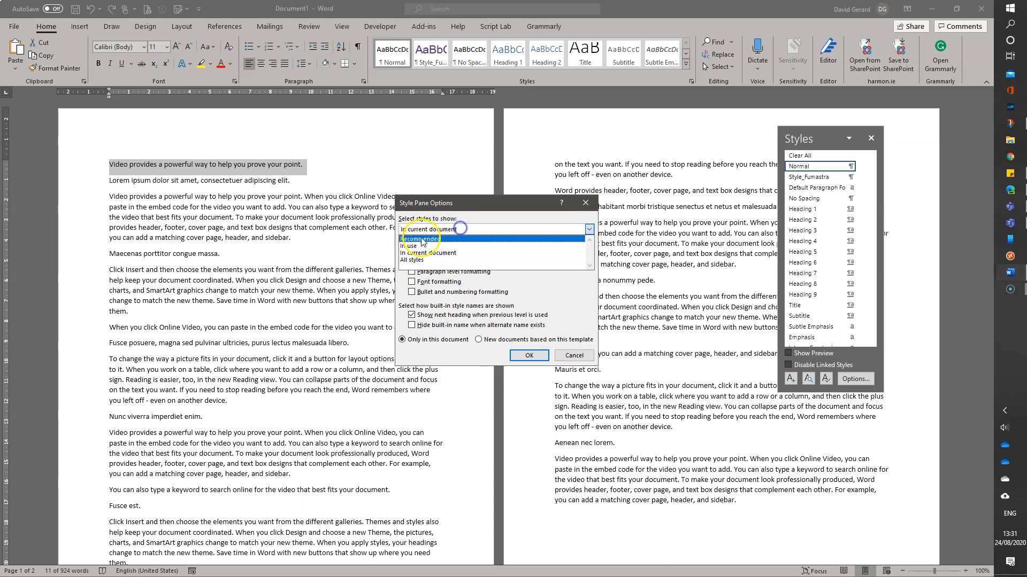
click(468, 257)
- Set the Styles list to show all styles, leave paragraph and font formatting unchecked, and accept the options
click(474, 230)
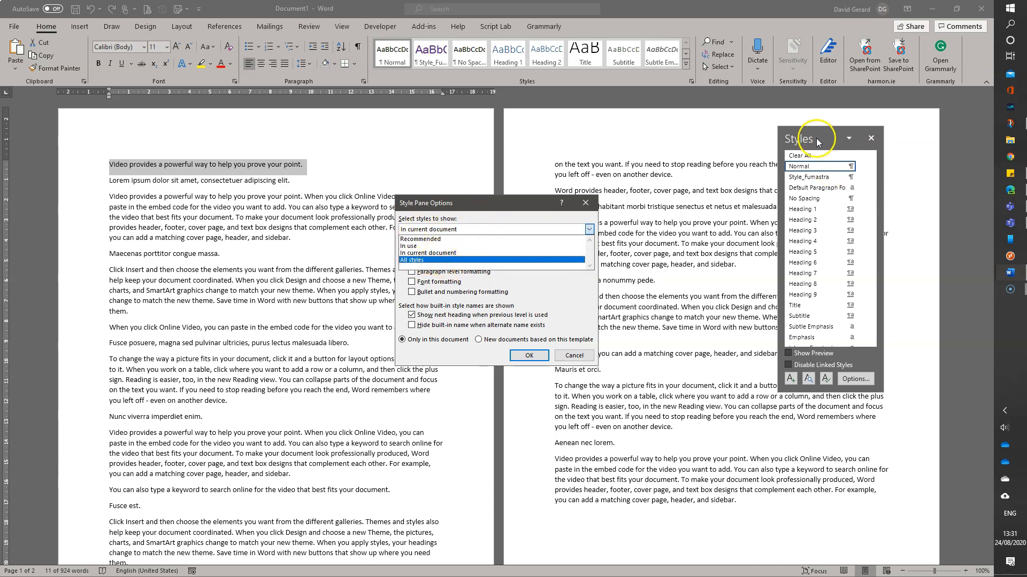
click(458, 260)
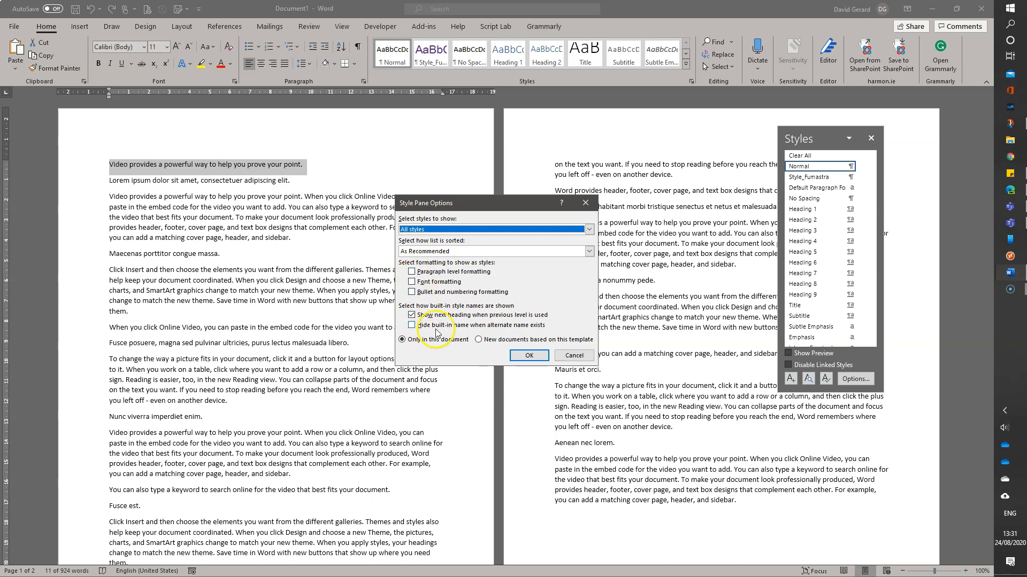
click(411, 282)
click(411, 272)
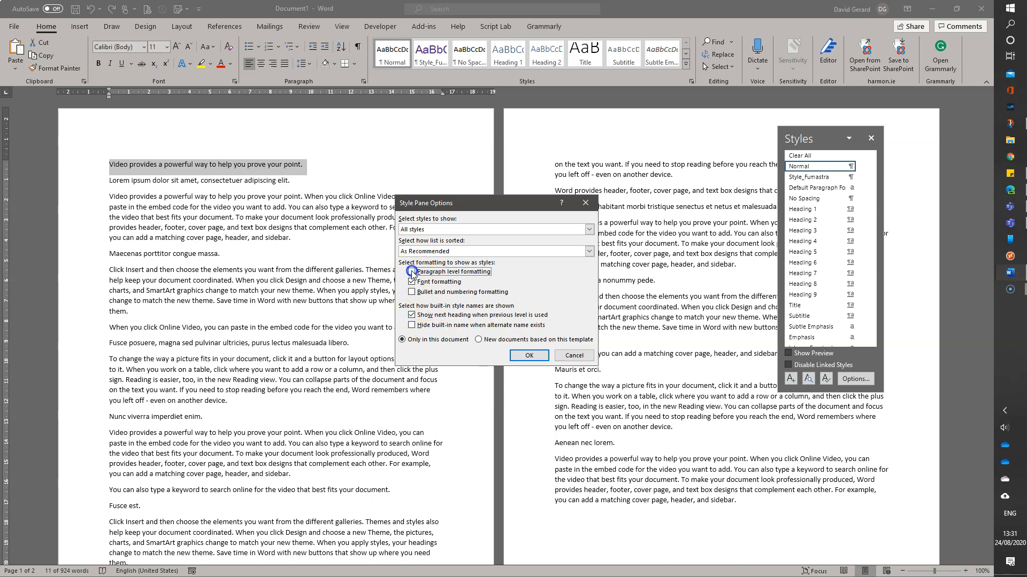
click(412, 282)
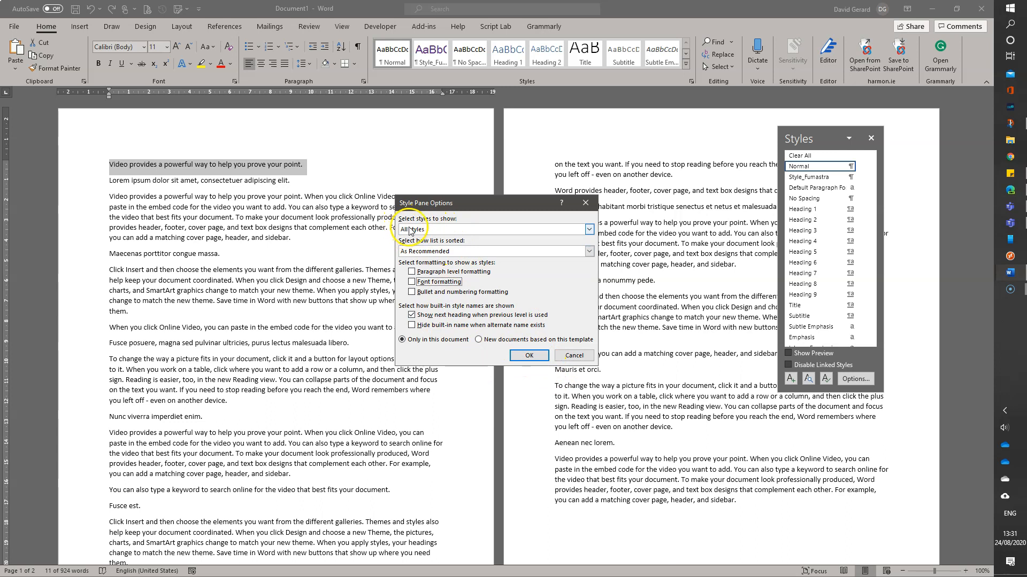
click(529, 356)
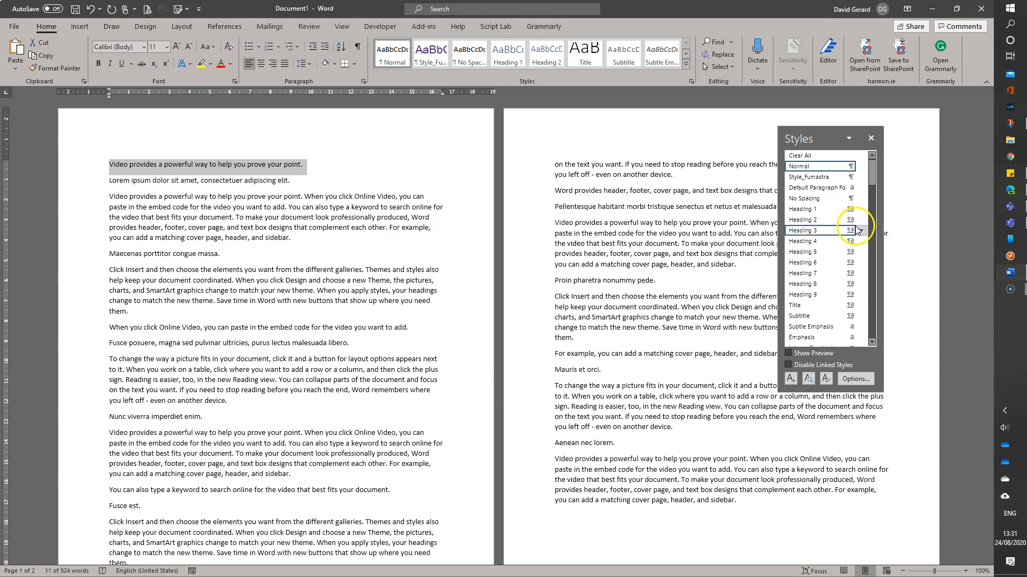
- Look through the full list of styles, including the list bullet and list number styles, and return to its beginning
mouse_move(873, 170)
mouse_down()
mouse_move(876, 332)
mouse_move(871, 167)
mouse_up()
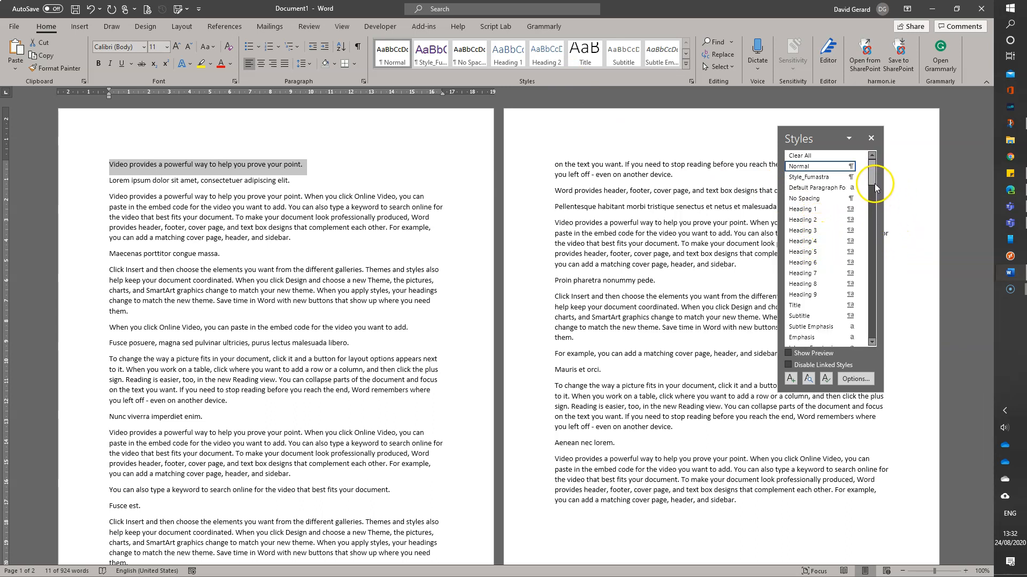
mouse_move(874, 172)
mouse_down()
mouse_move(880, 313)
mouse_move(882, 303)
mouse_up()
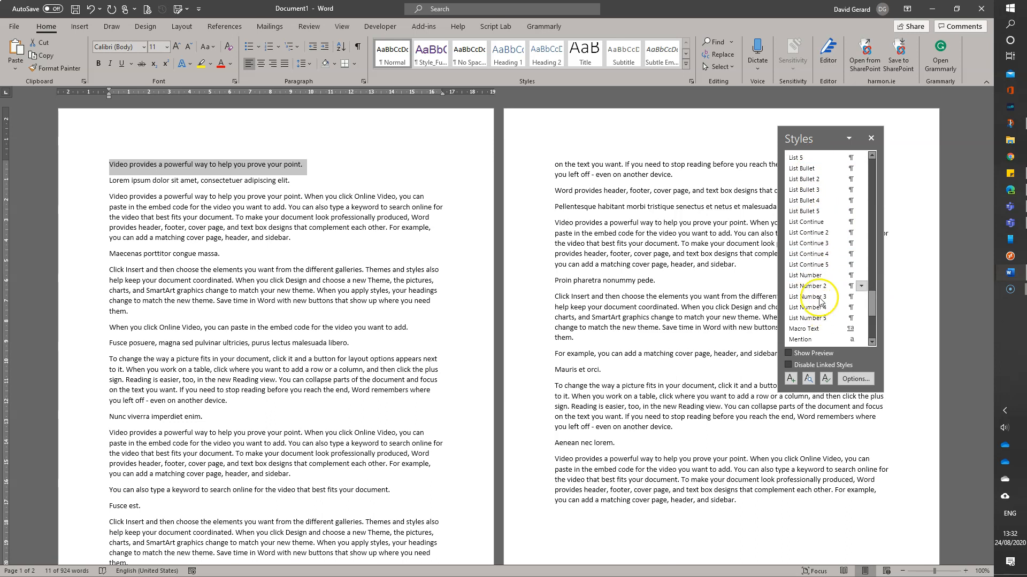
drag(871, 299, 874, 150)
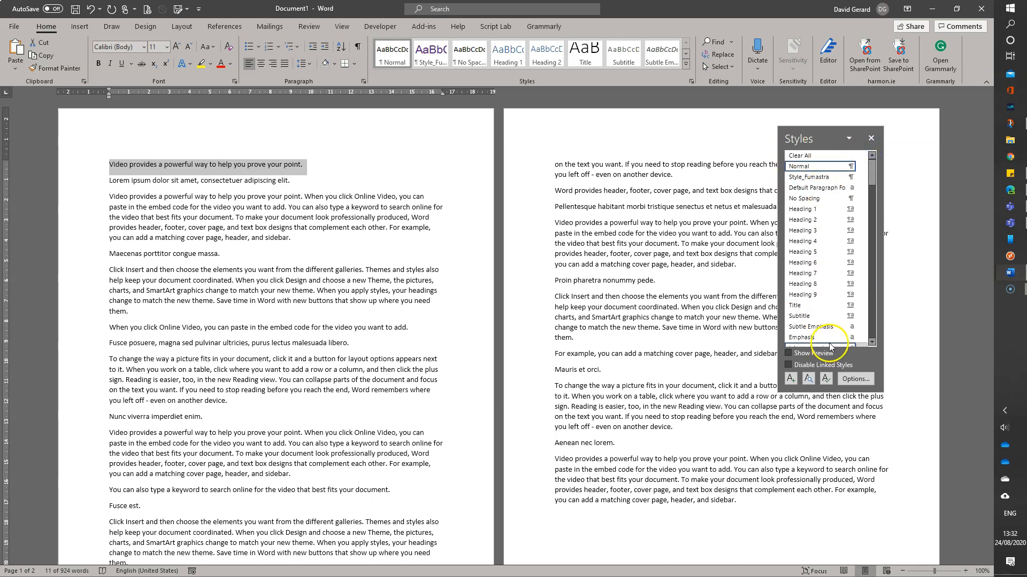
- Start a new style from the selected first line, name it "Heading style Fumastra" and set its type to Paragraph
click(790, 379)
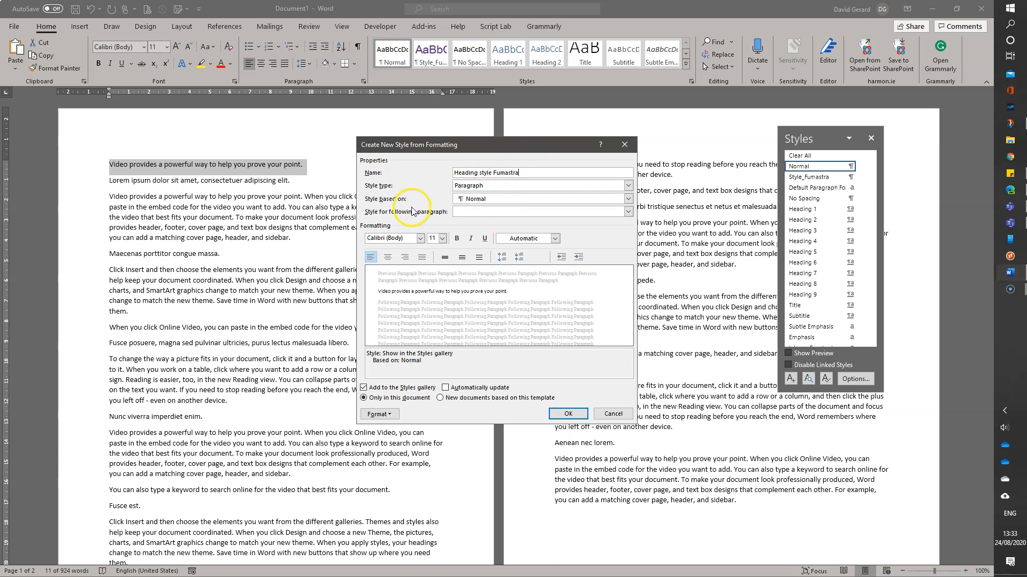
key(Tab)
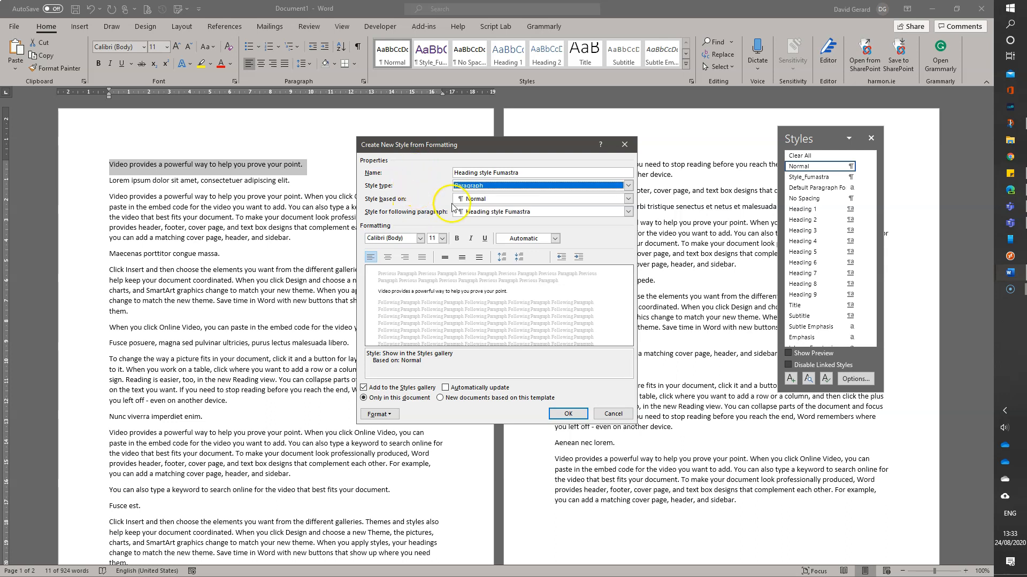
click(628, 212)
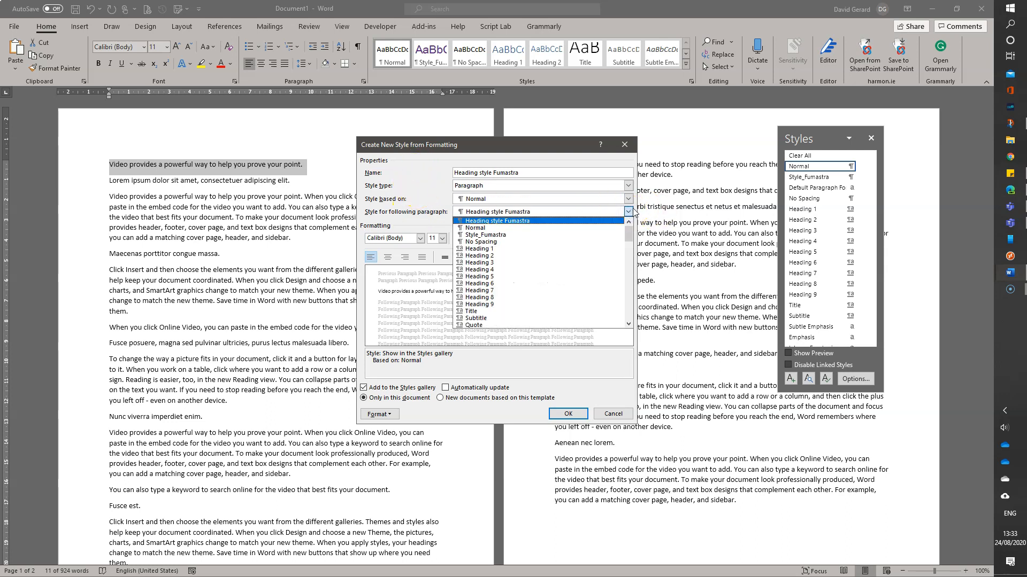
click(432, 198)
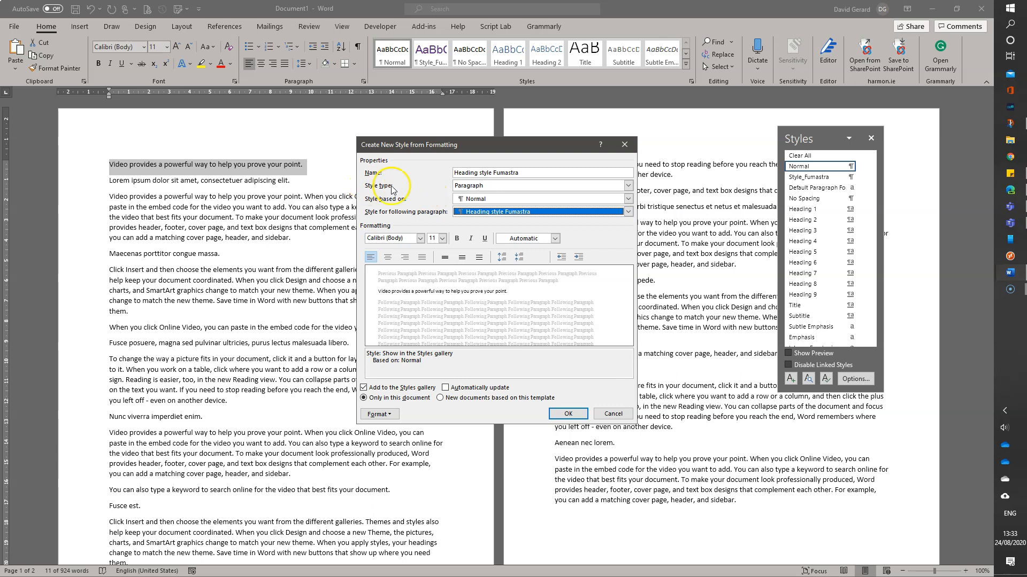
click(515, 188)
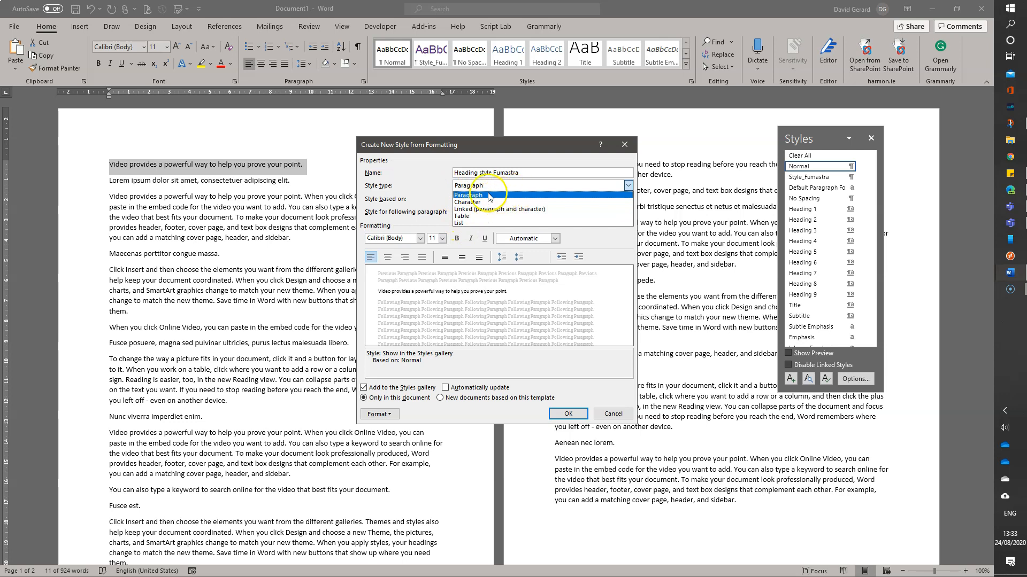
click(496, 195)
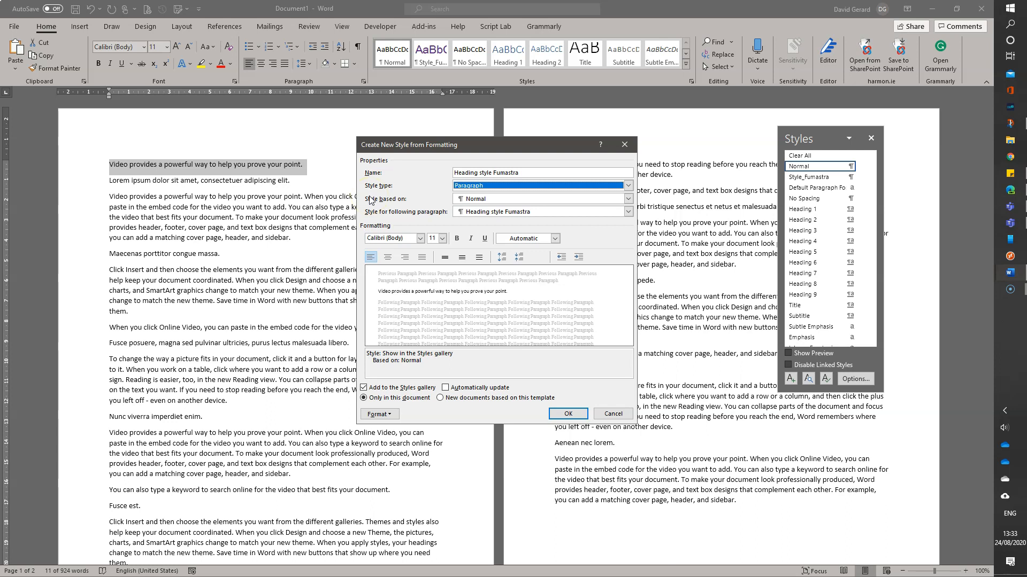
- Keep the new style based on Normal and set the style for the following paragraph to Normal
click(523, 200)
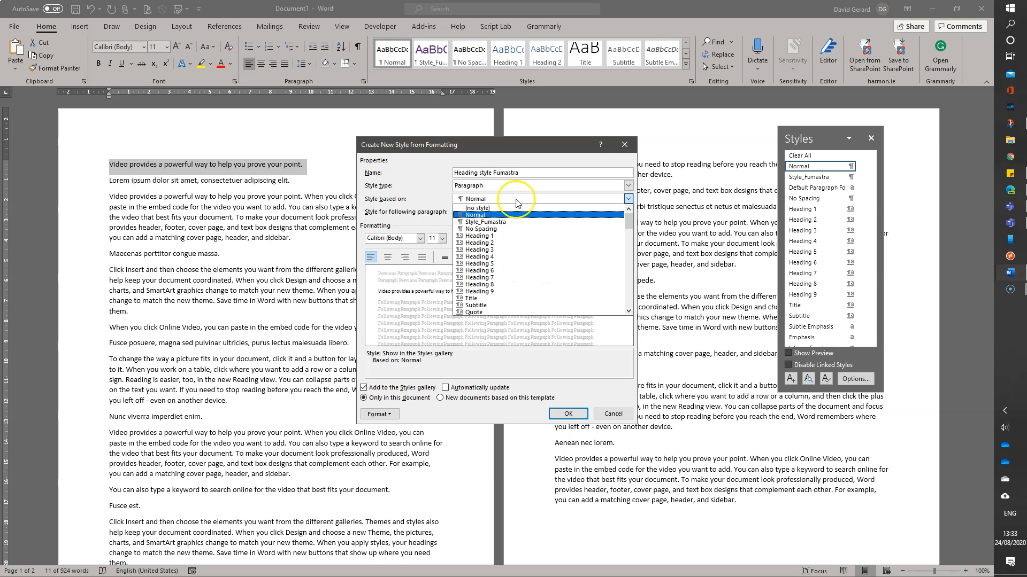
click(432, 168)
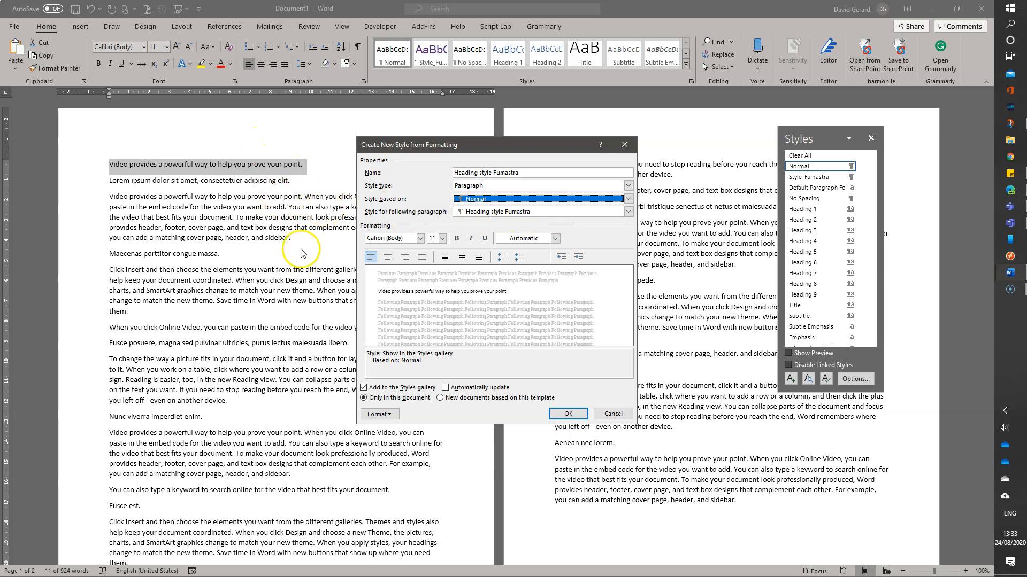
click(539, 212)
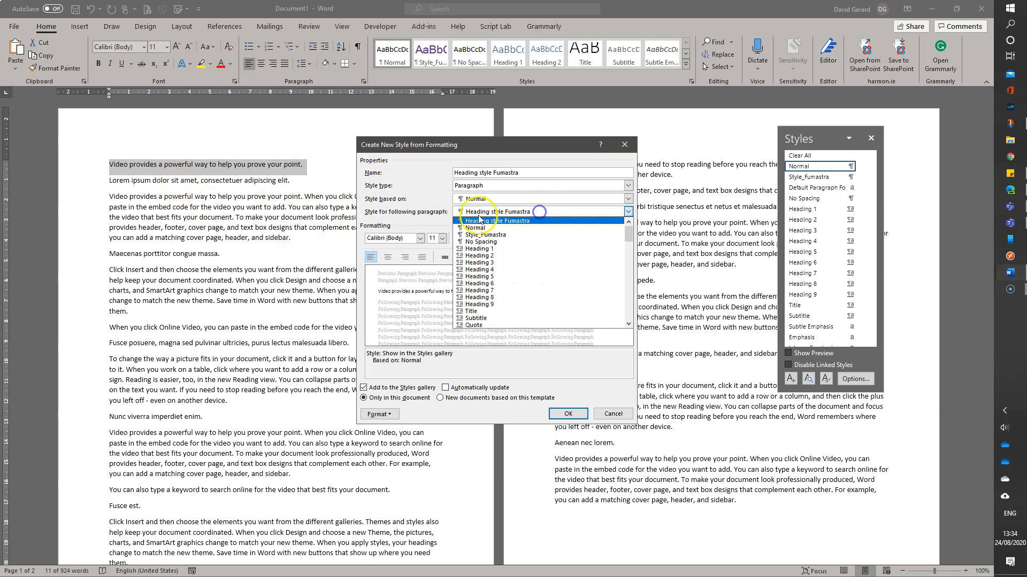
click(520, 229)
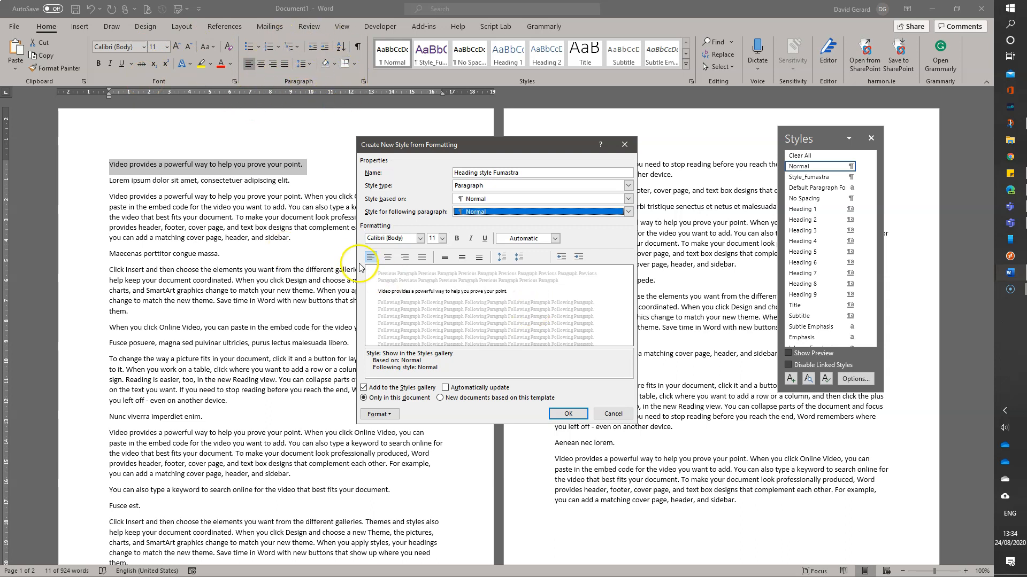
- Set the new style's font to Abadi at 18 pt
click(421, 239)
click(422, 239)
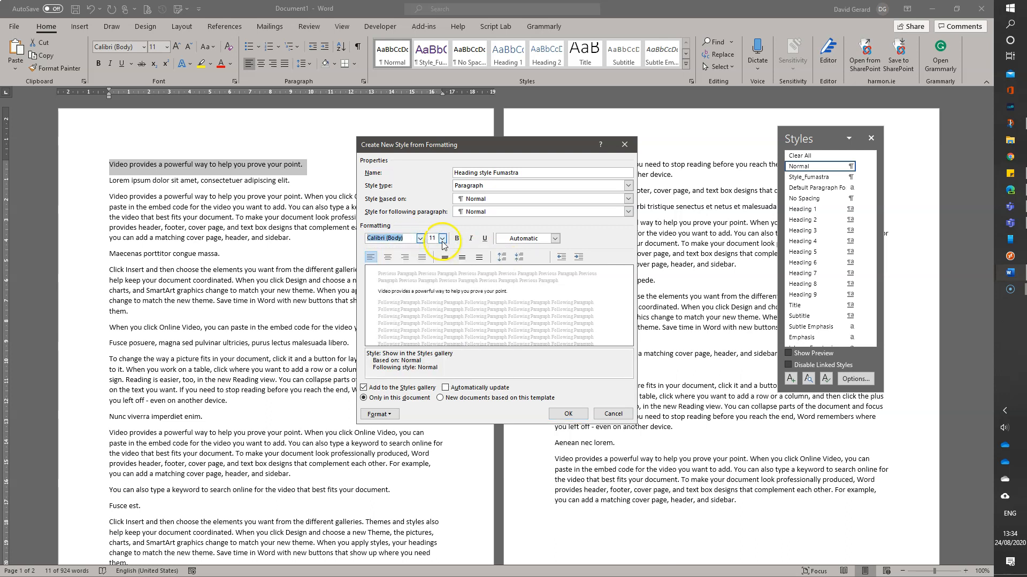
click(442, 239)
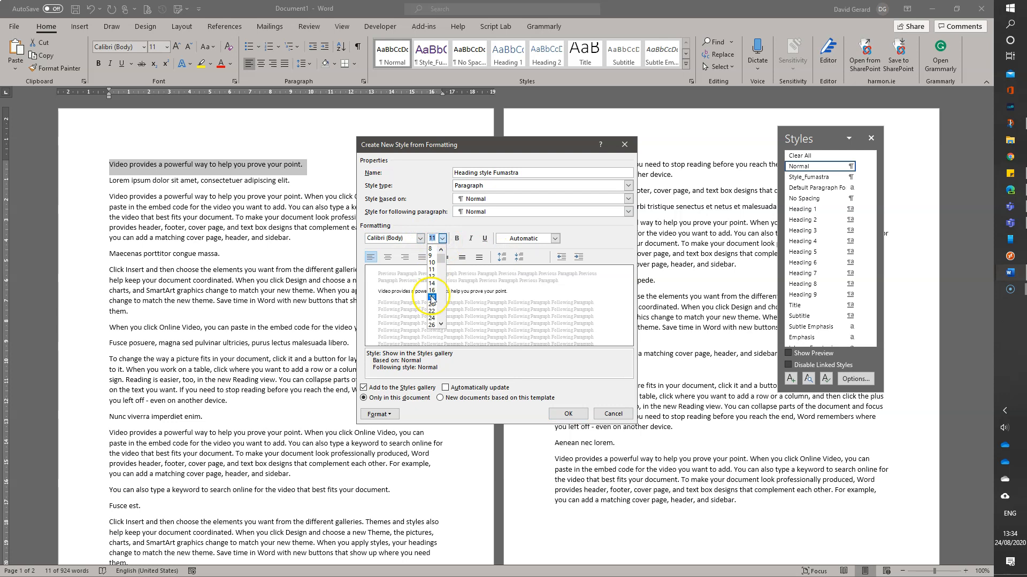
click(432, 298)
click(421, 239)
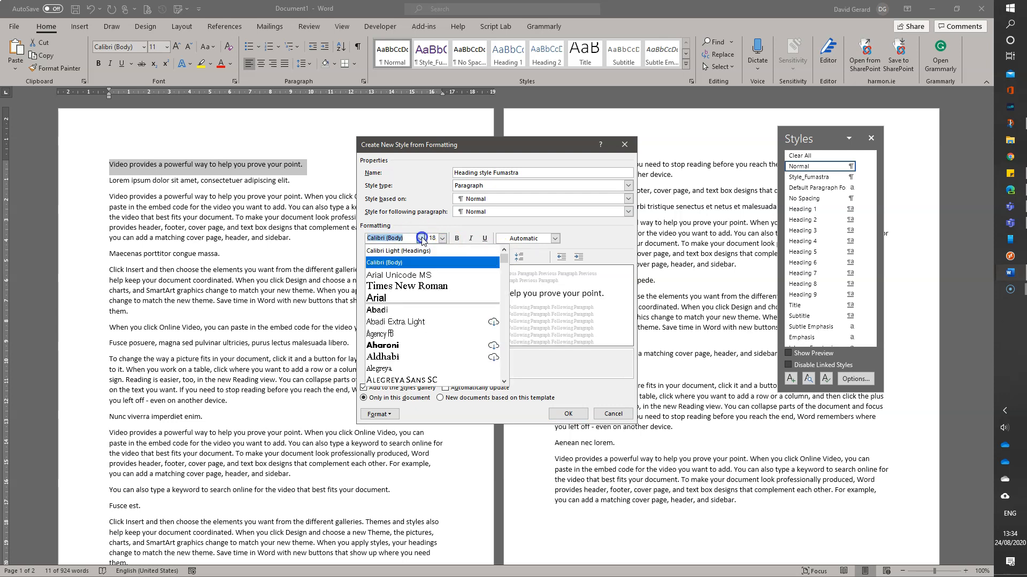
click(395, 310)
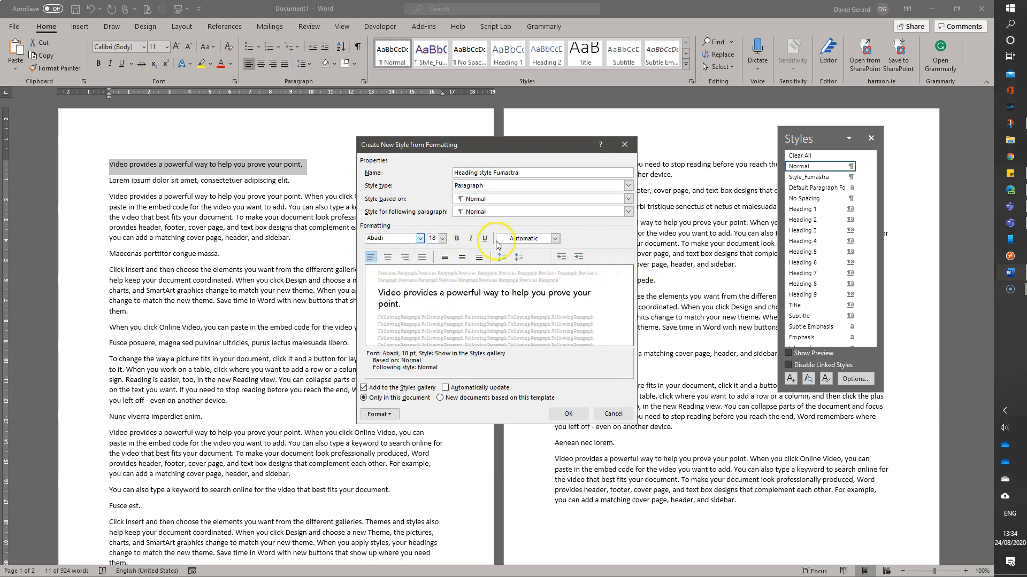
- Give the new style a custom font colour of RGB 42, 5, 75 and create the style
click(555, 238)
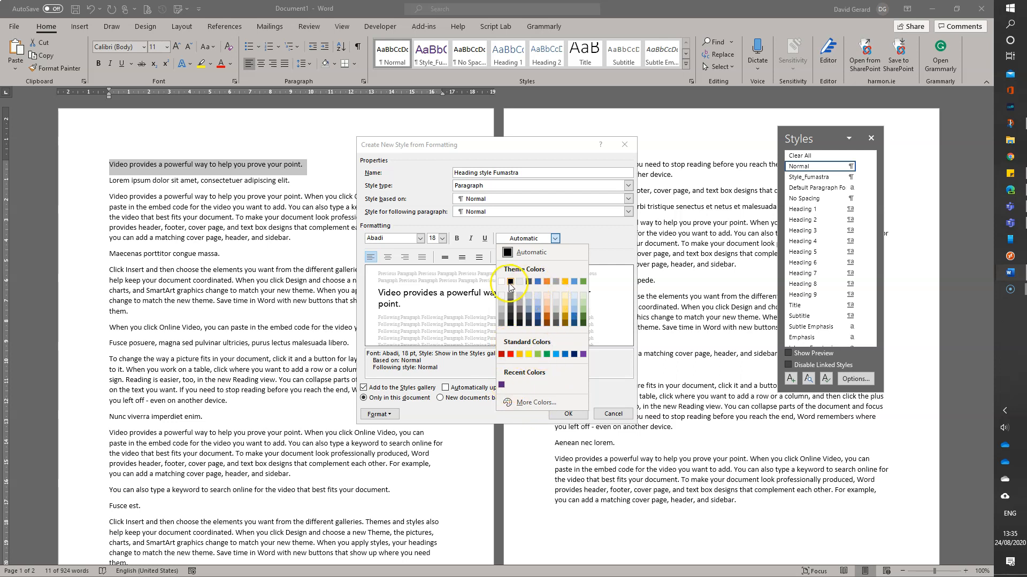
click(543, 406)
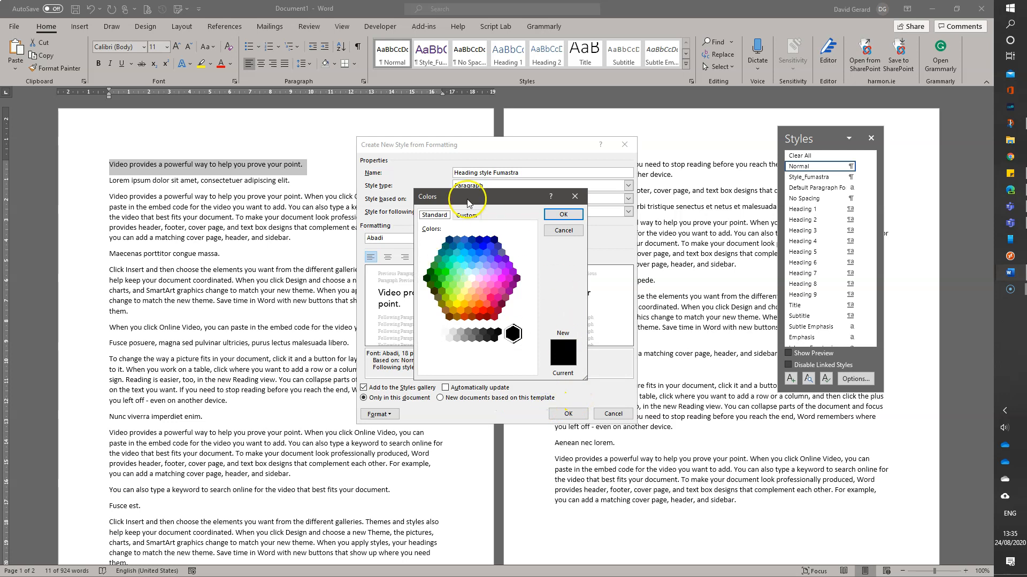
click(463, 215)
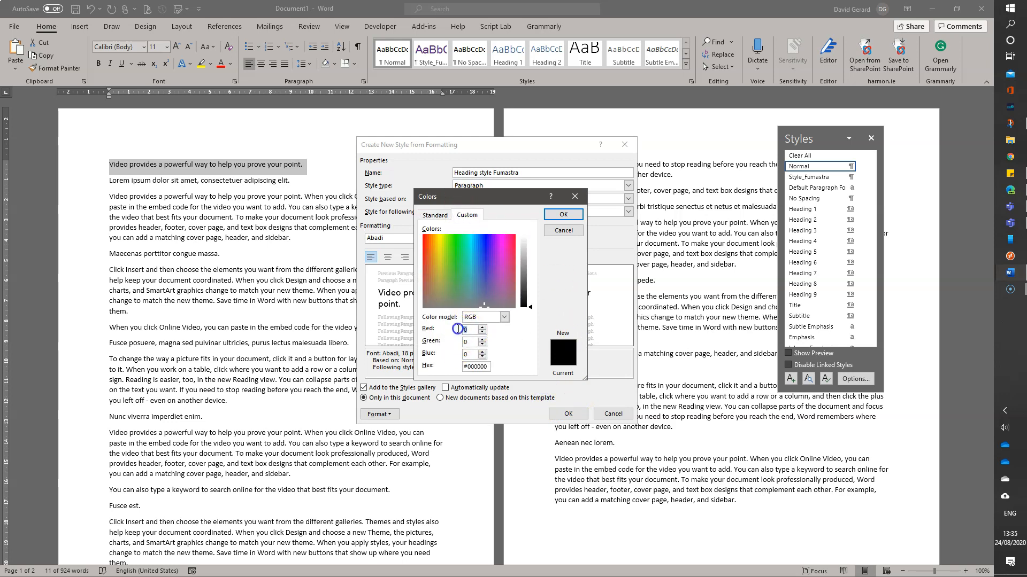
text(42)
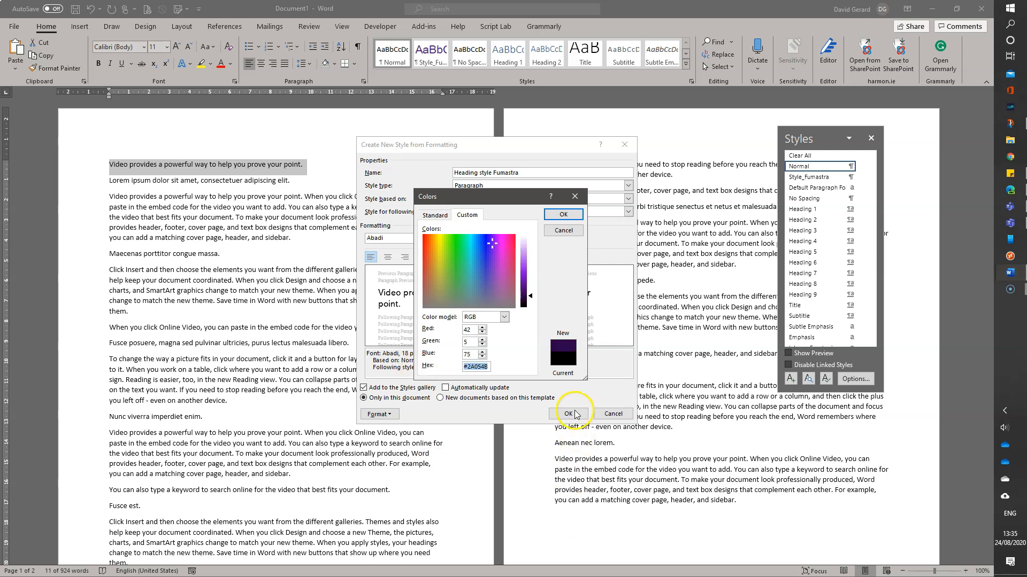
click(566, 215)
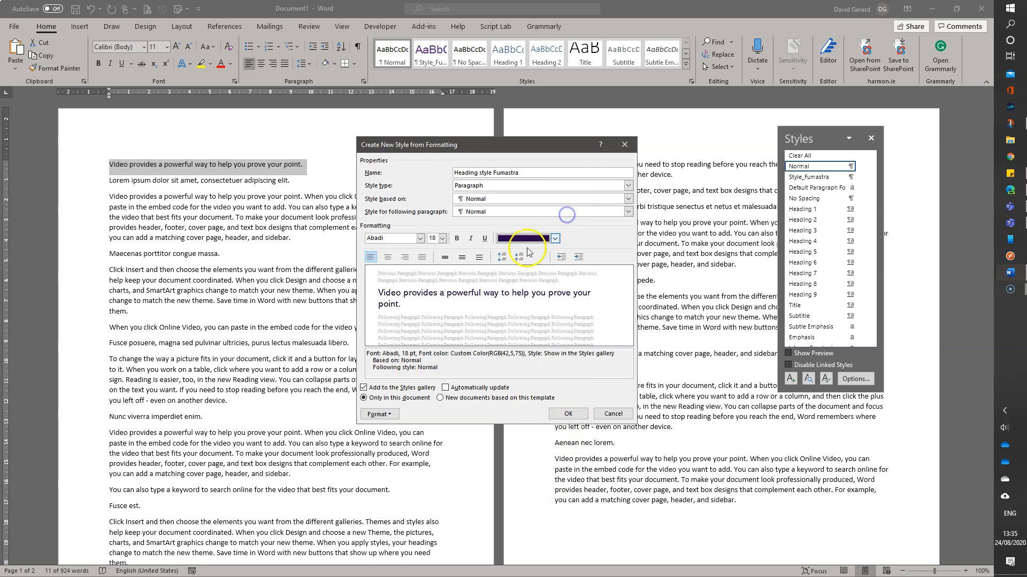
click(566, 414)
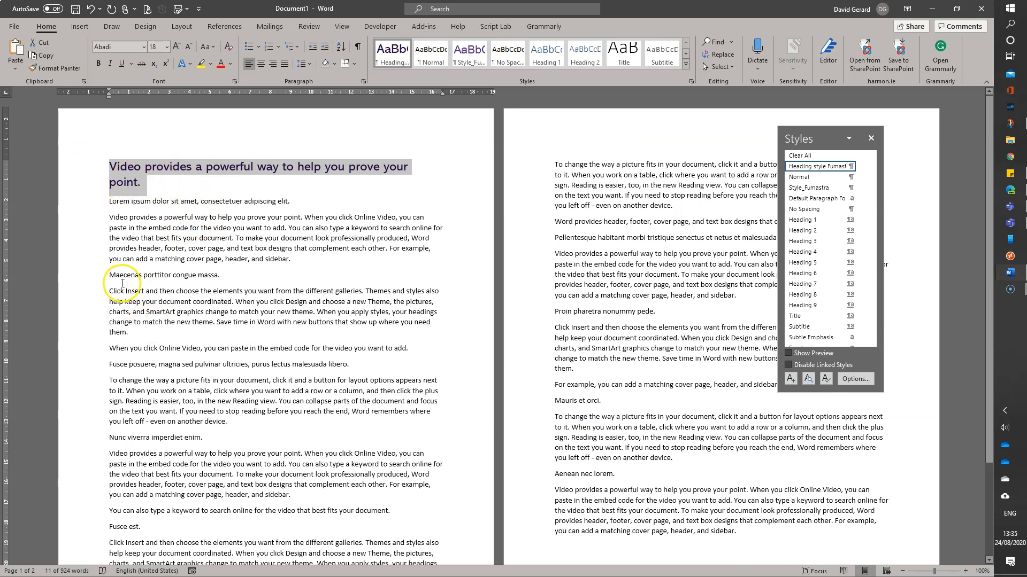
- Apply Heading style Fumastra to the line "When you click Online Video, you can paste in the embed code for the video you want to add."
click(93, 350)
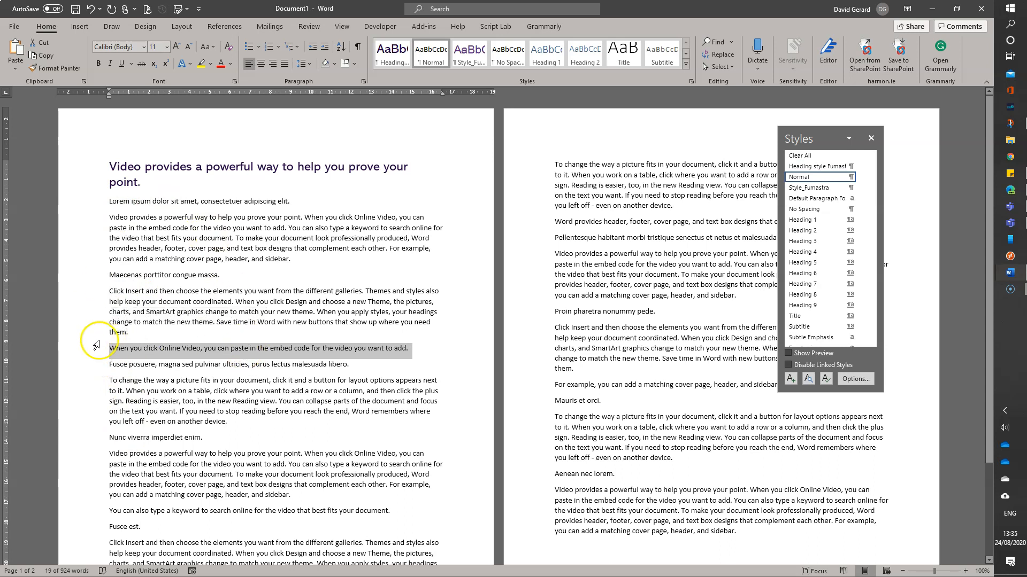
click(92, 365)
click(92, 348)
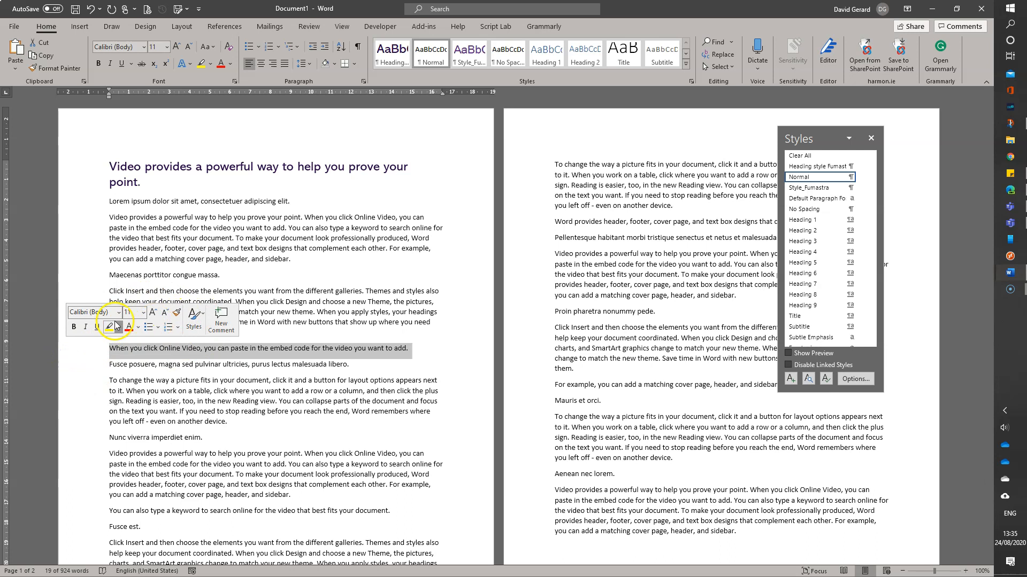
click(197, 319)
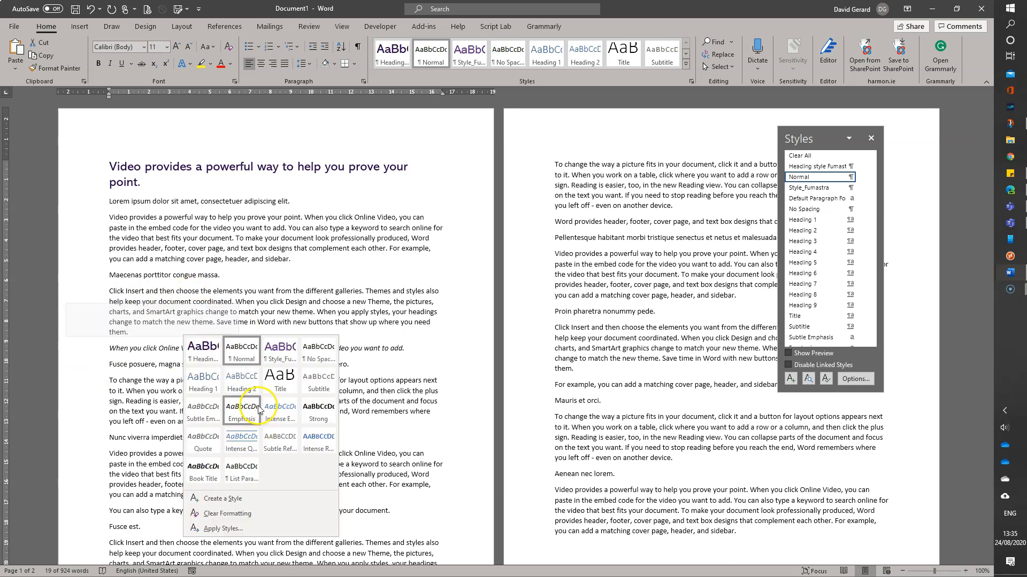
click(291, 354)
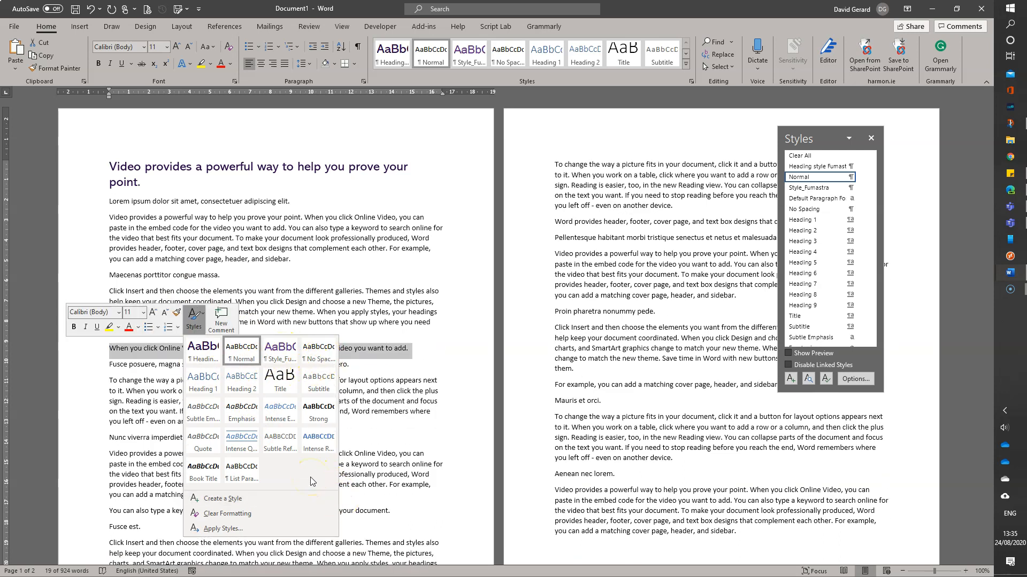
click(201, 350)
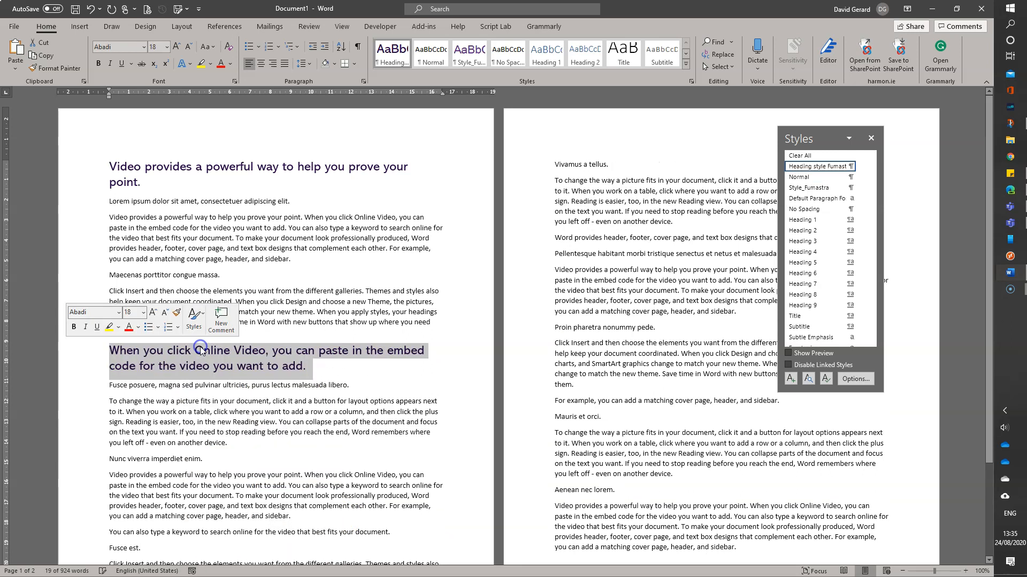
- Apply Heading style Fumastra together to the lines starting "You can also type a keyword", "Word provides header" and "For example, you can add"
scroll(281, 422, down, 3)
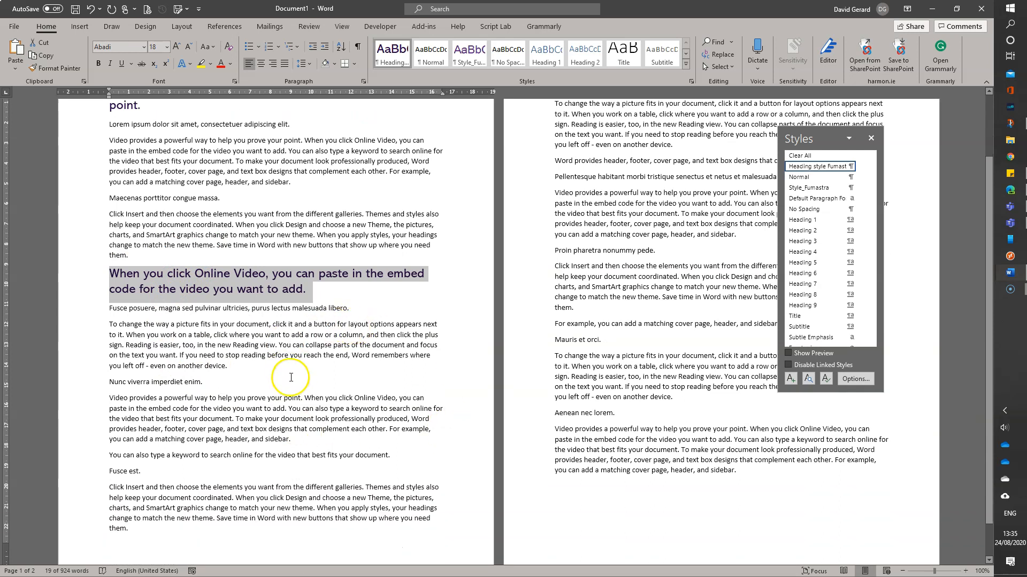
click(226, 377)
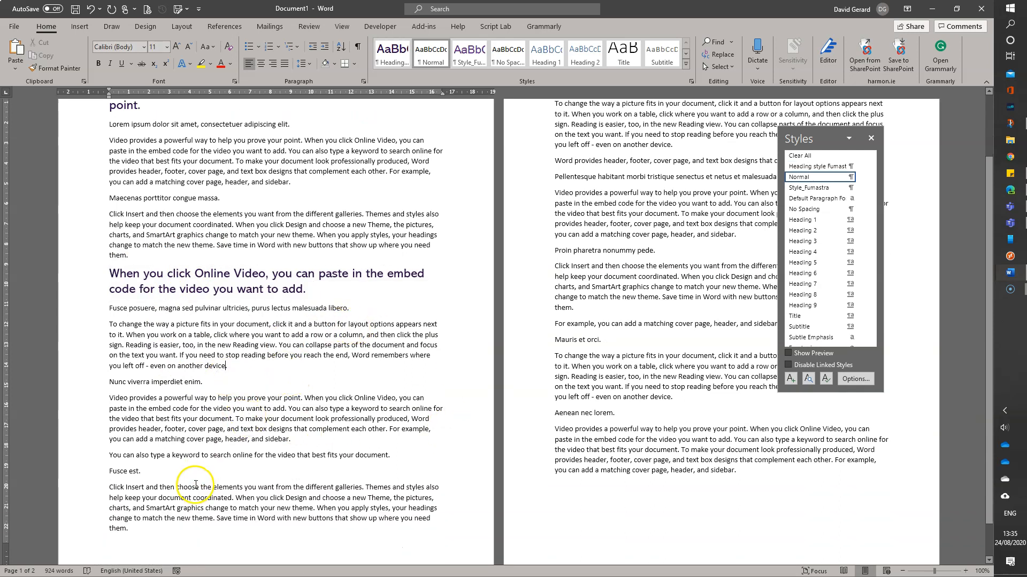
click(81, 461)
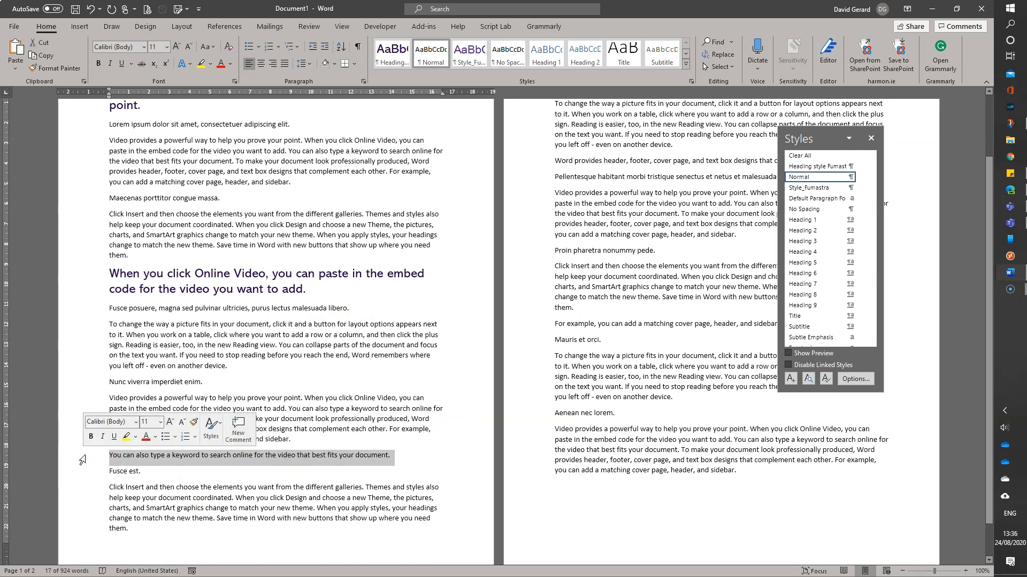
scroll(524, 463, up, 2)
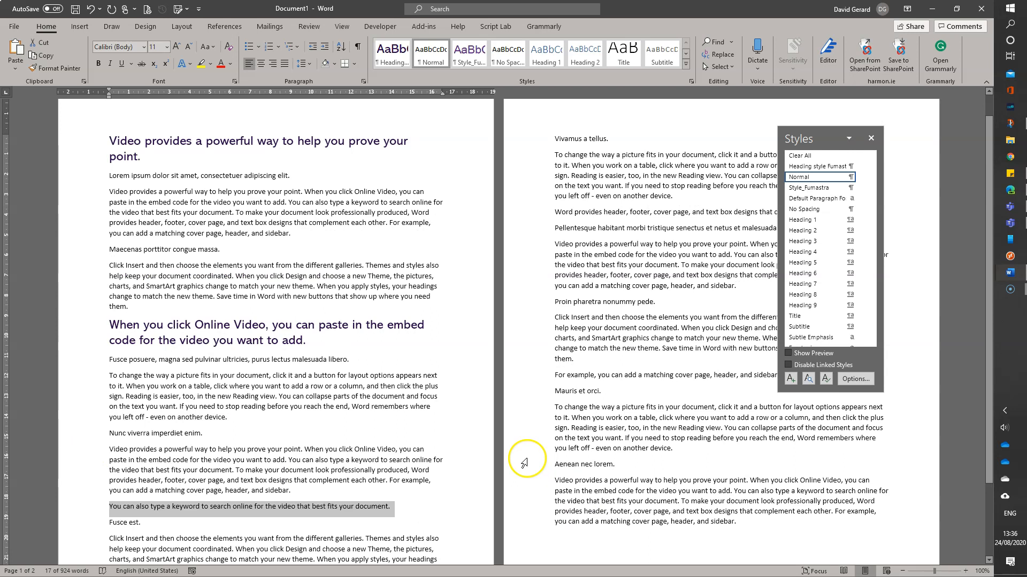
ctrl+click(527, 213)
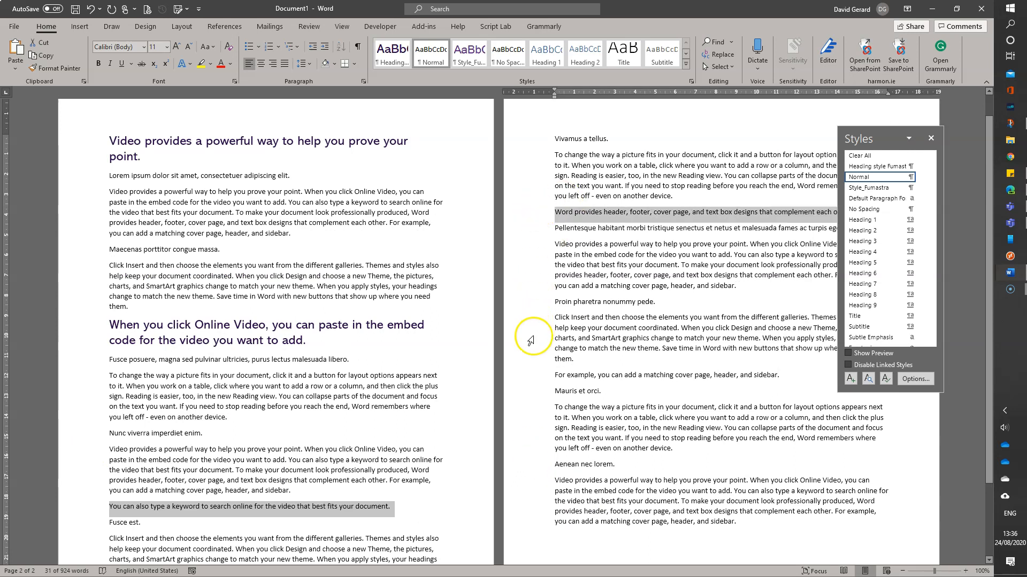
ctrl+click(535, 377)
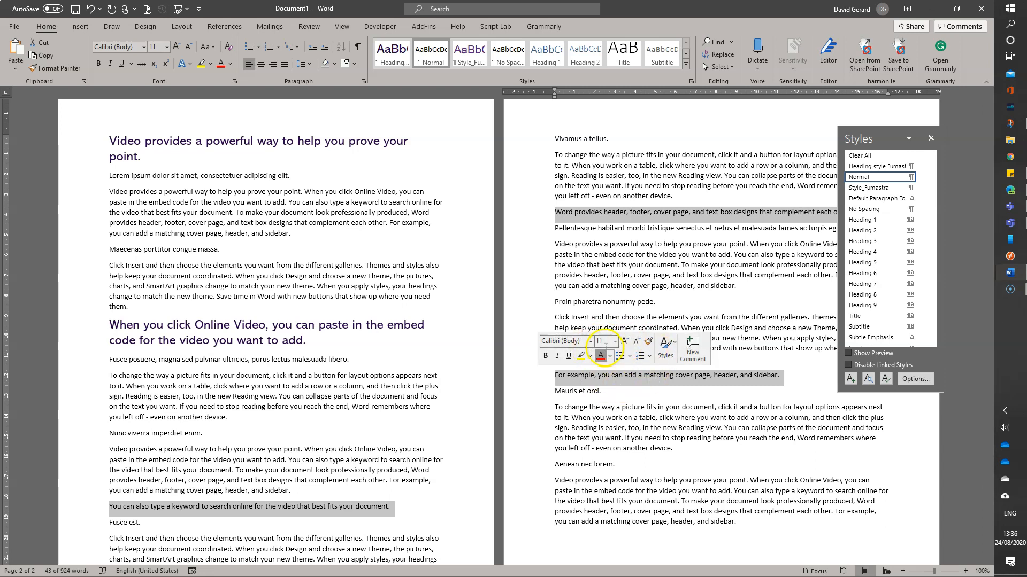
click(675, 344)
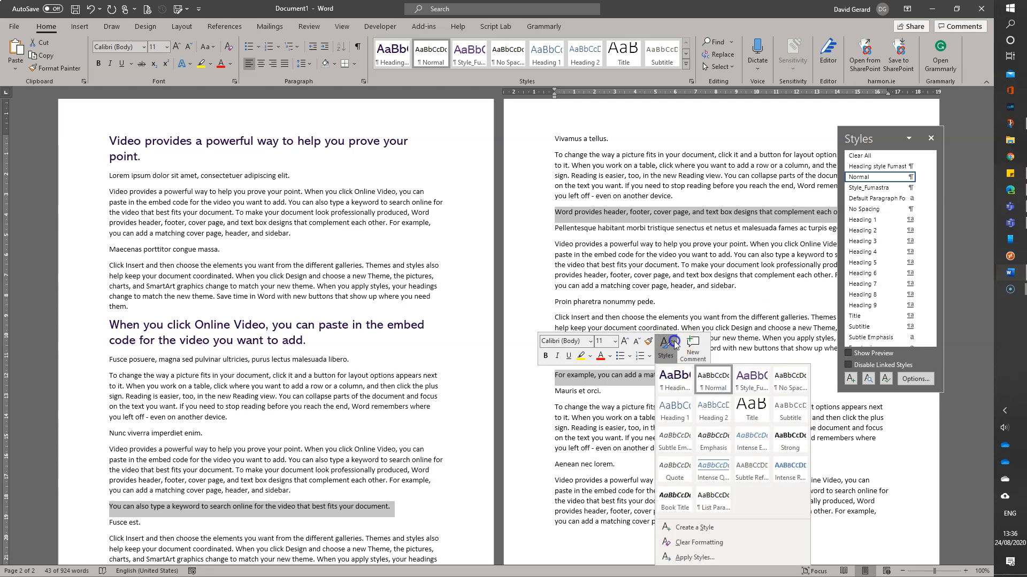
click(675, 378)
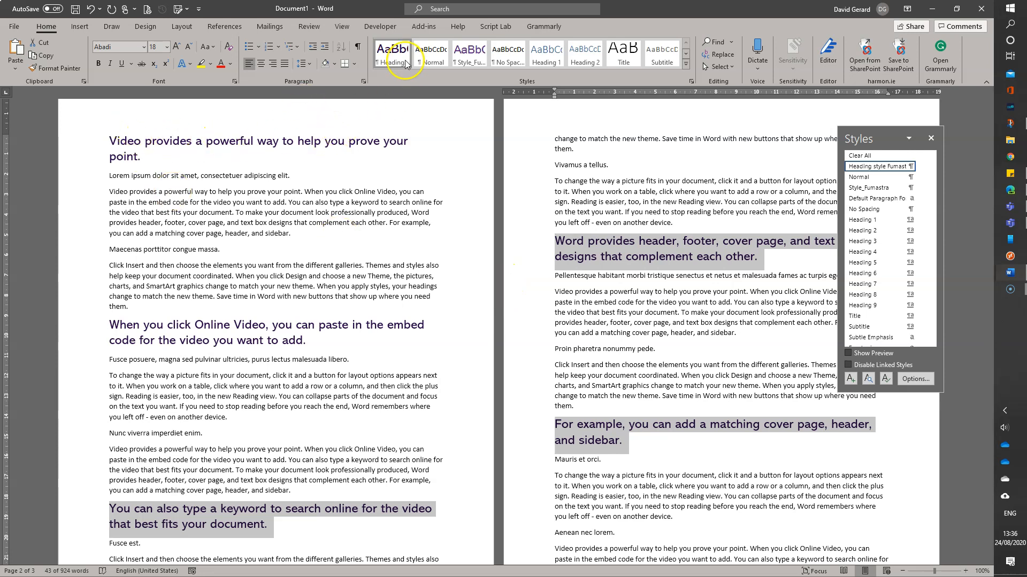
- Open Heading style Fumastra for modification and add a bottom border in its paragraph border settings
click(347, 157)
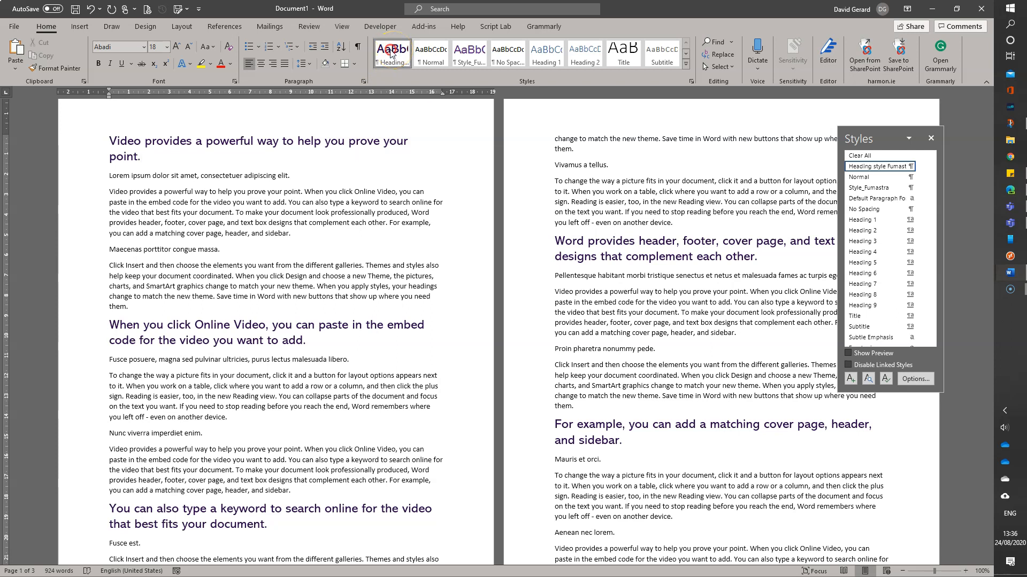
right_click(390, 49)
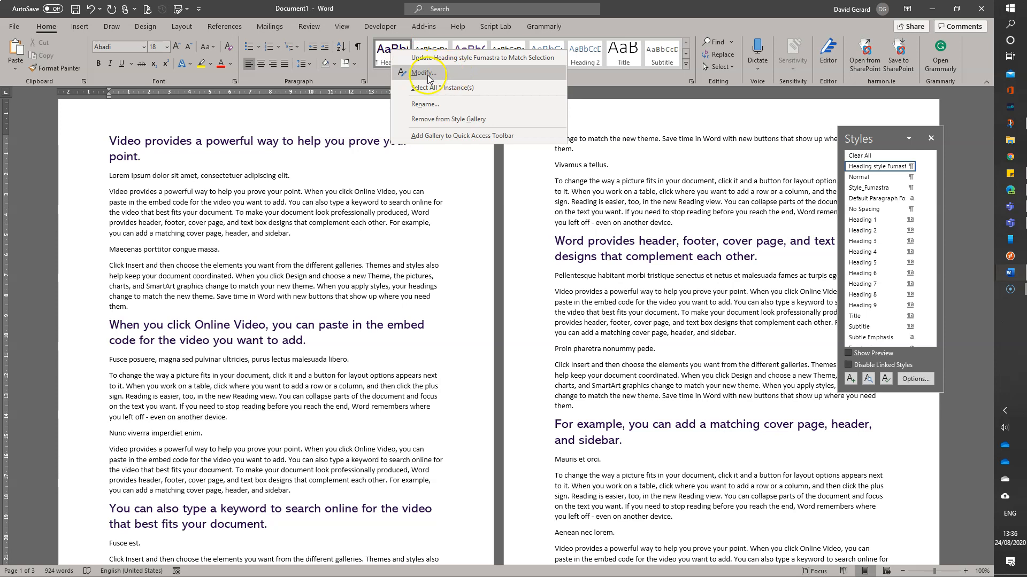
click(451, 73)
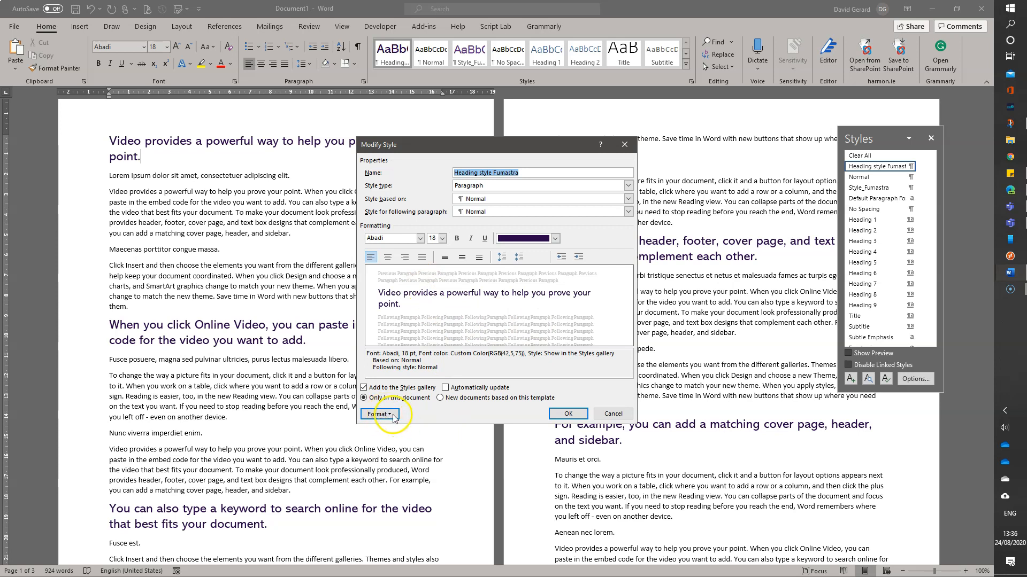
click(386, 415)
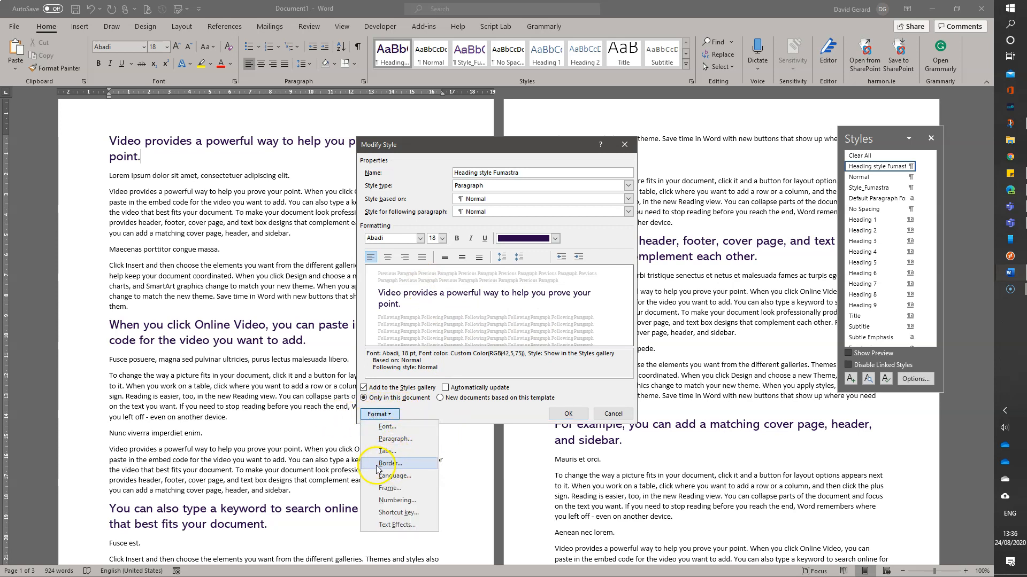
click(430, 466)
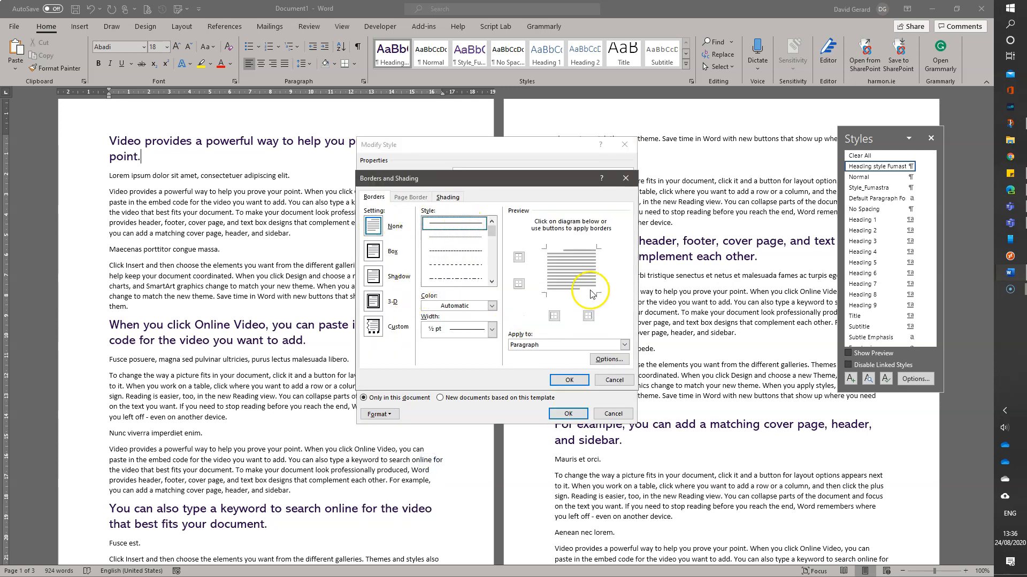
click(558, 299)
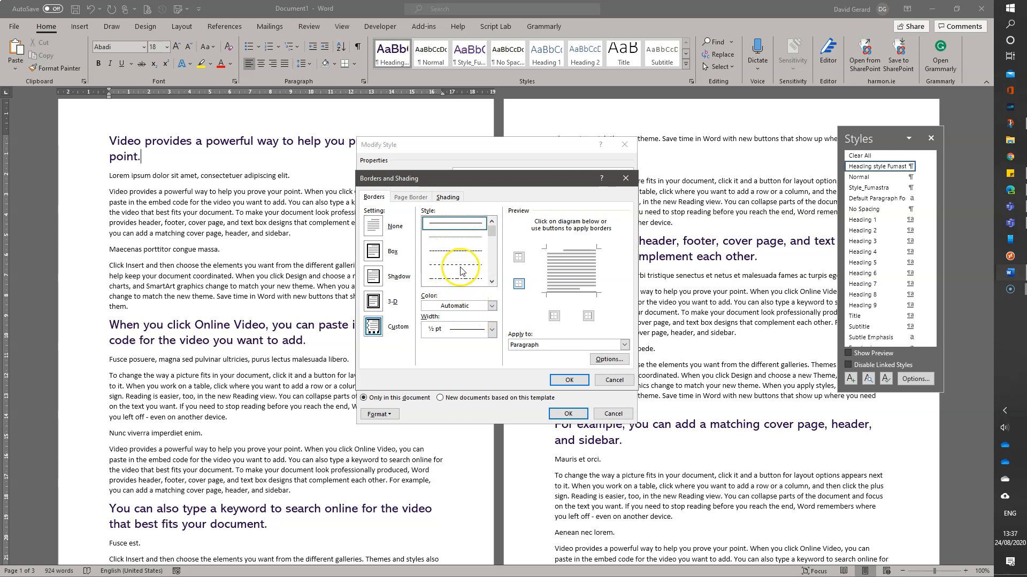
- Apply a blue ¾ pt line as the bottom border of Heading style Fumastra and save the modified style
click(460, 307)
click(461, 307)
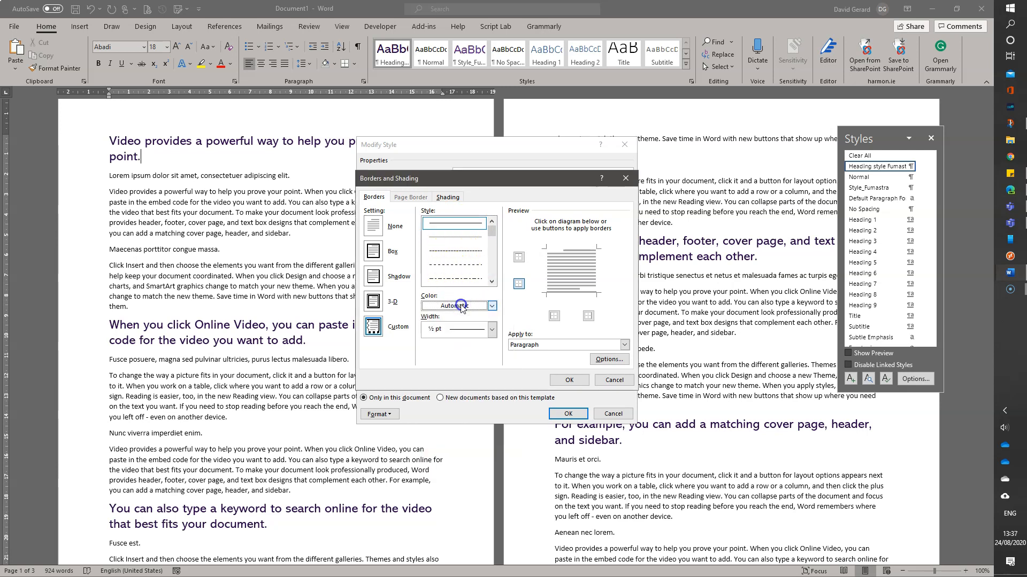
click(461, 307)
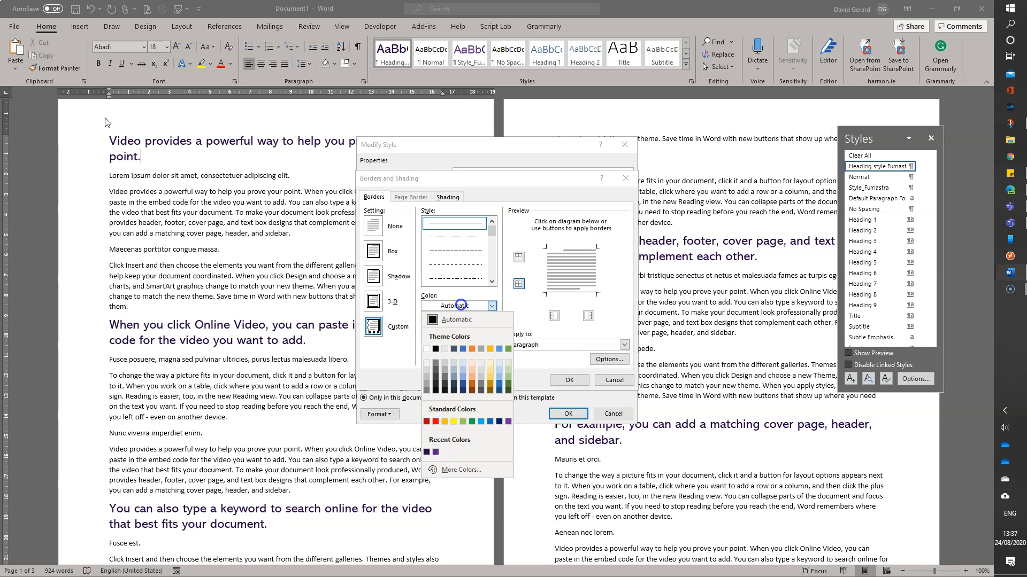
click(463, 350)
click(436, 330)
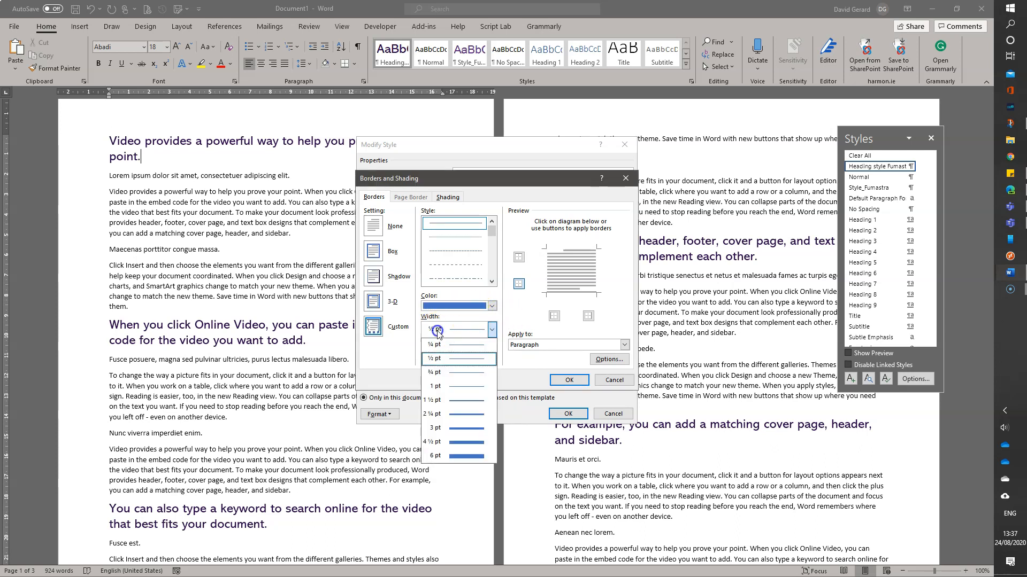
click(433, 374)
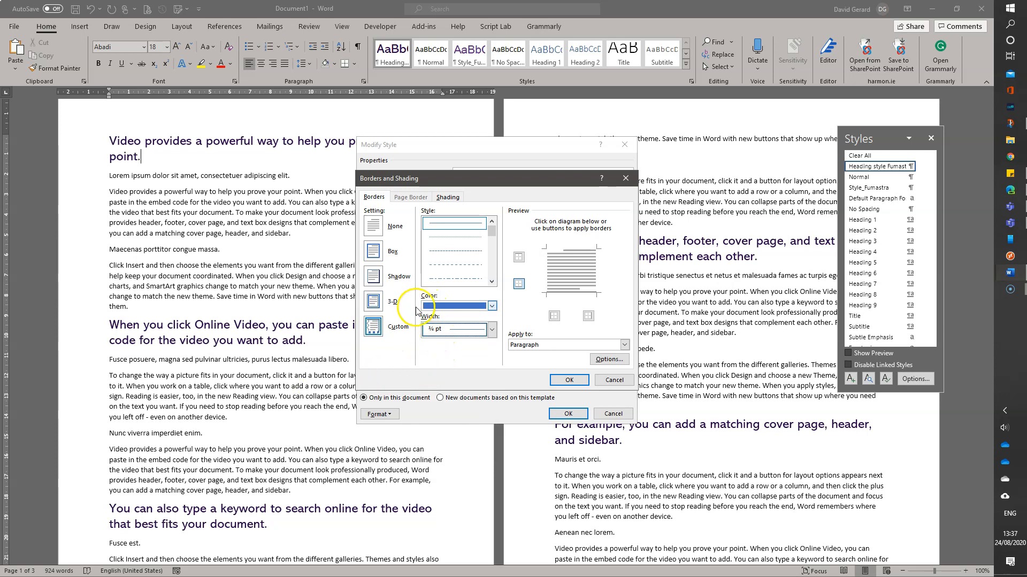
click(567, 292)
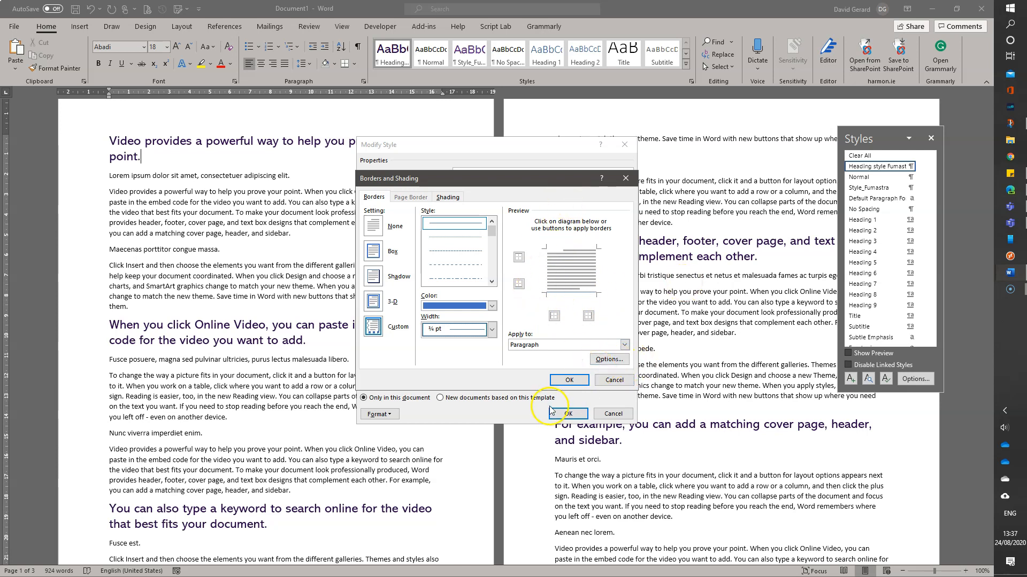
click(569, 380)
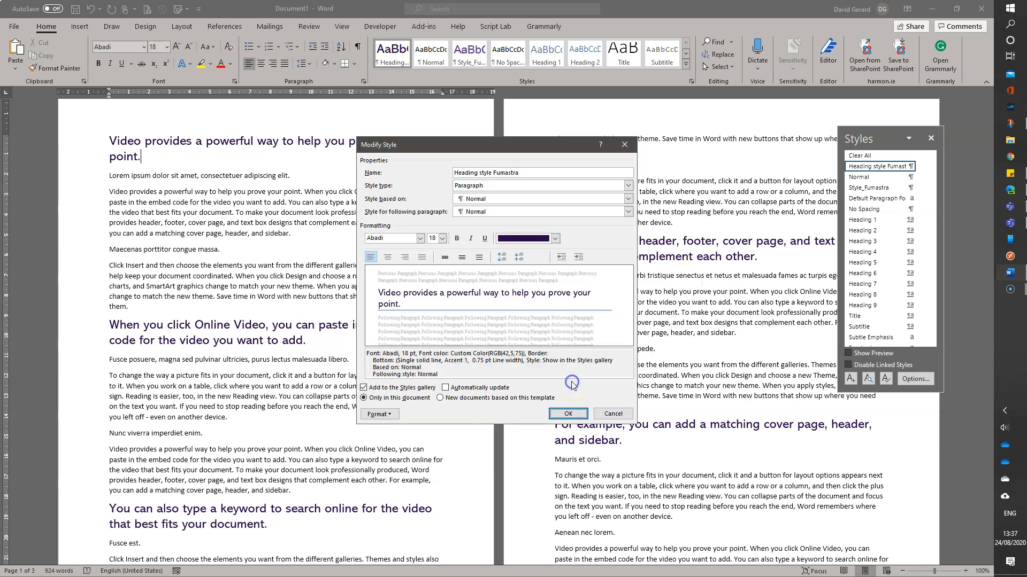
click(568, 414)
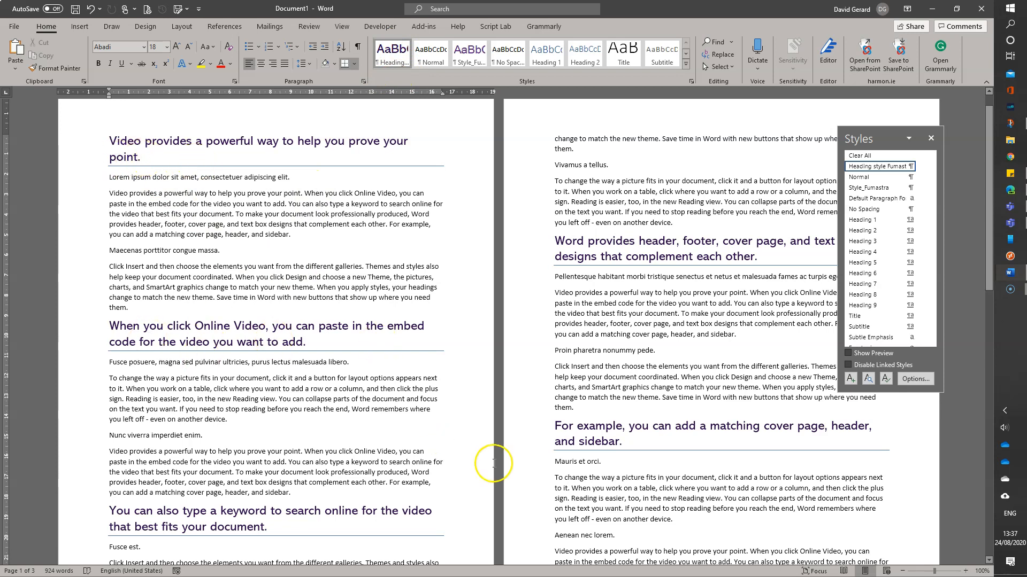
- Apply Heading 2 together to the short Latin lines except "Nunc viverra imperdiet enim." and to the line "you left off - even on another device."
scroll(542, 390, down, 4)
scroll(542, 390, down, 2)
scroll(543, 391, up, 7)
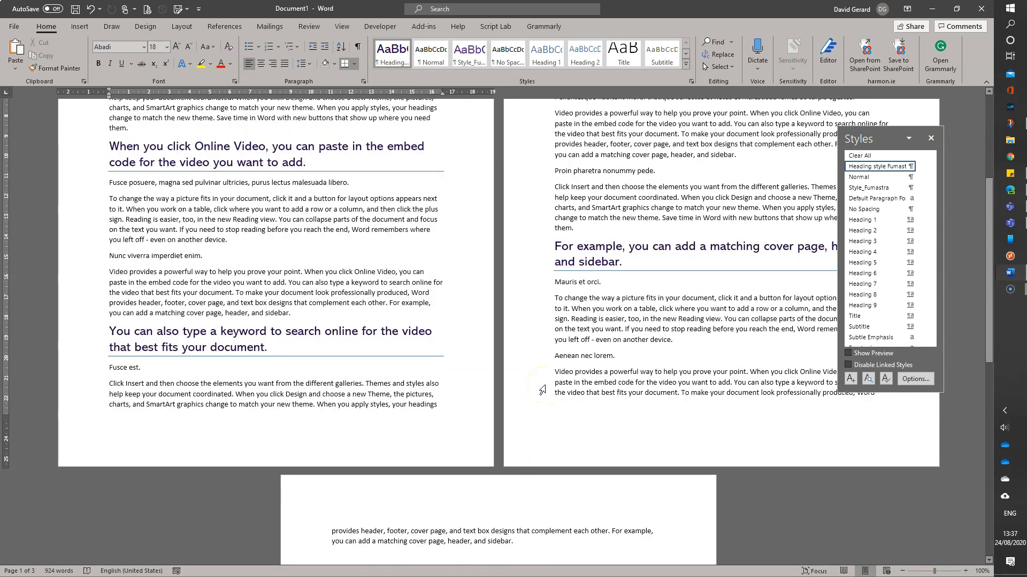
click(84, 203)
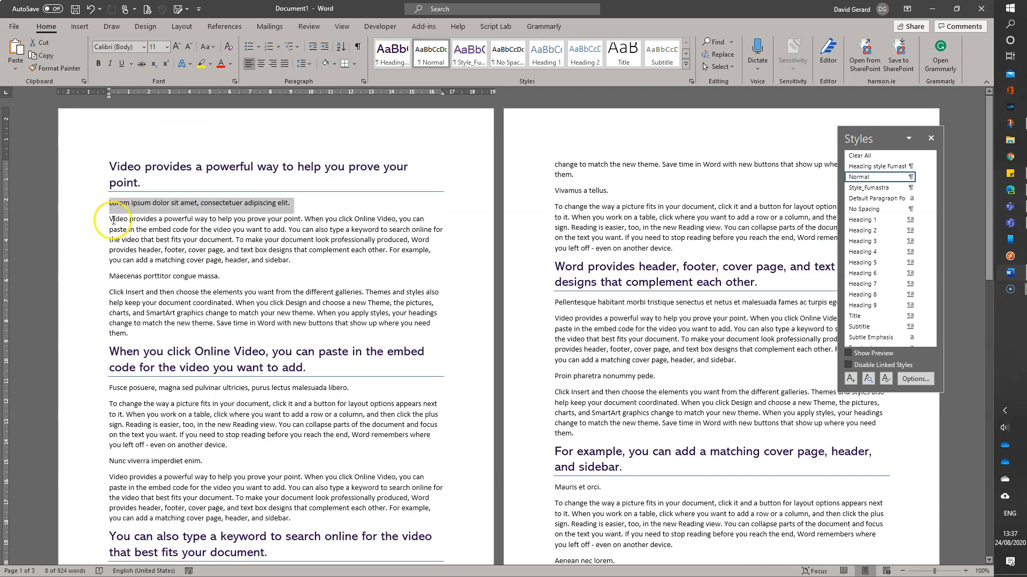
ctrl+click(81, 278)
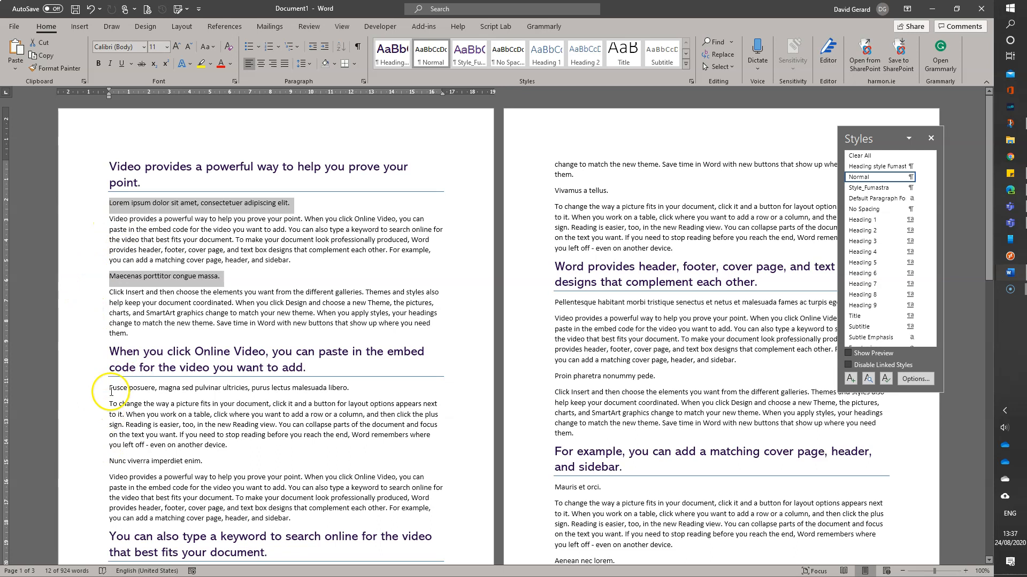
ctrl+click(87, 387)
ctrl+click(88, 449)
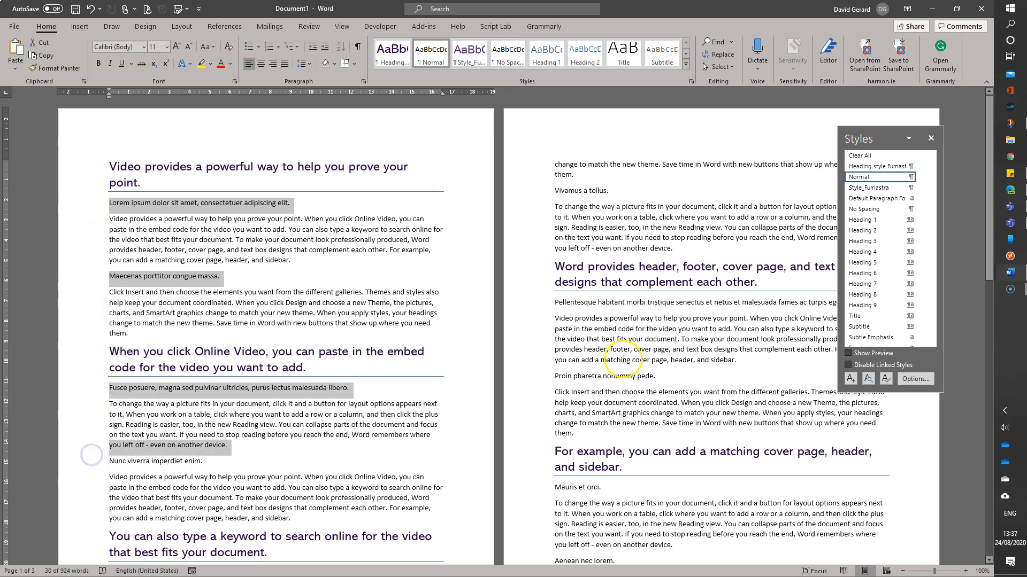
ctrl+click(537, 189)
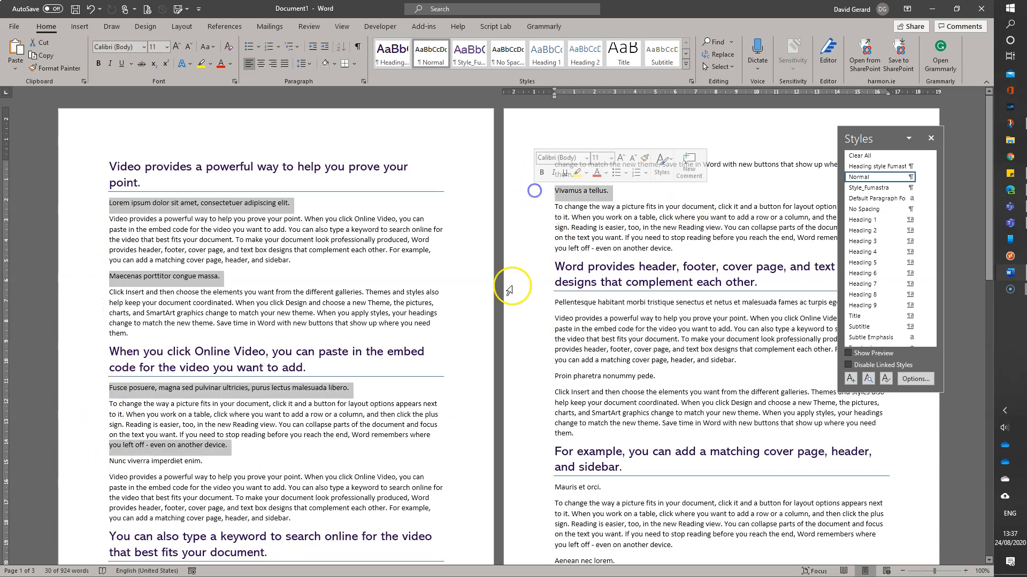
scroll(160, 524, down, 3)
ctrl+click(87, 497)
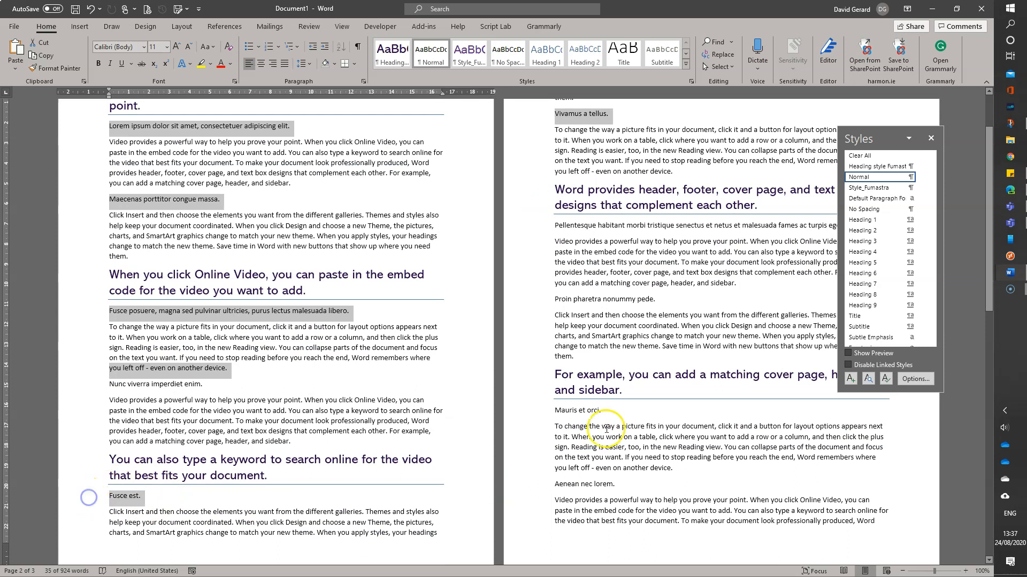
ctrl+click(535, 409)
ctrl+click(528, 484)
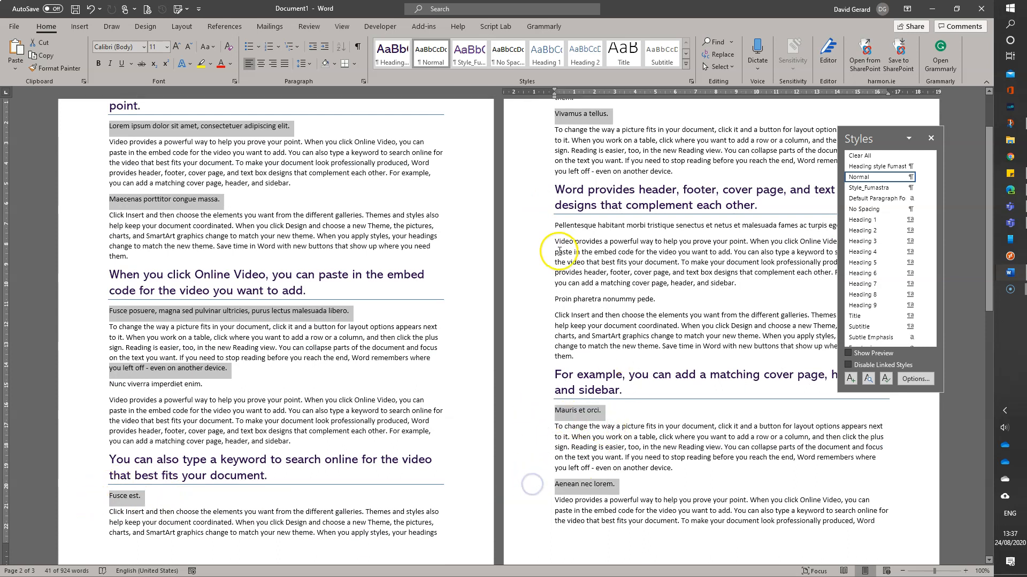
ctrl+click(521, 226)
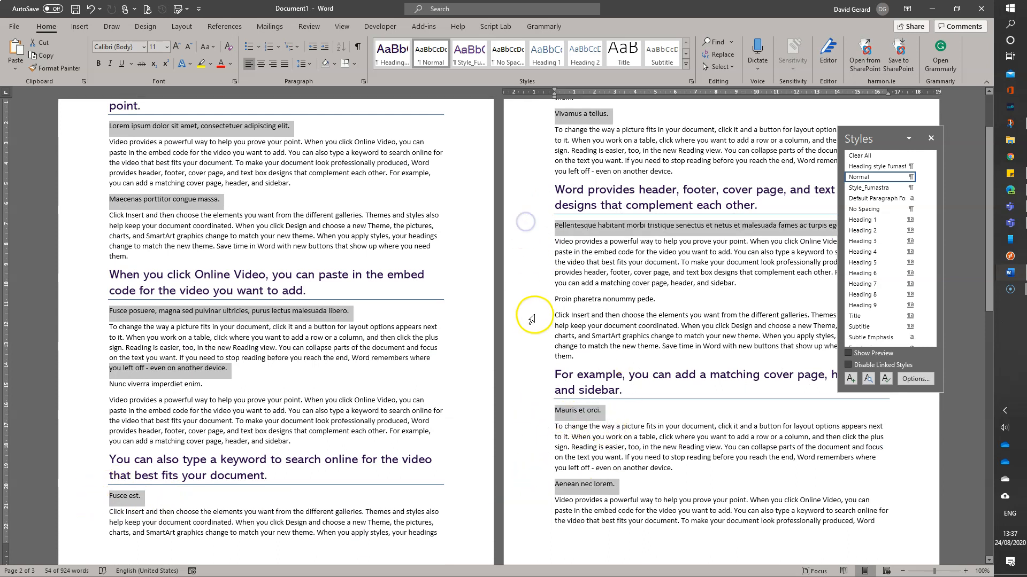
ctrl+click(527, 303)
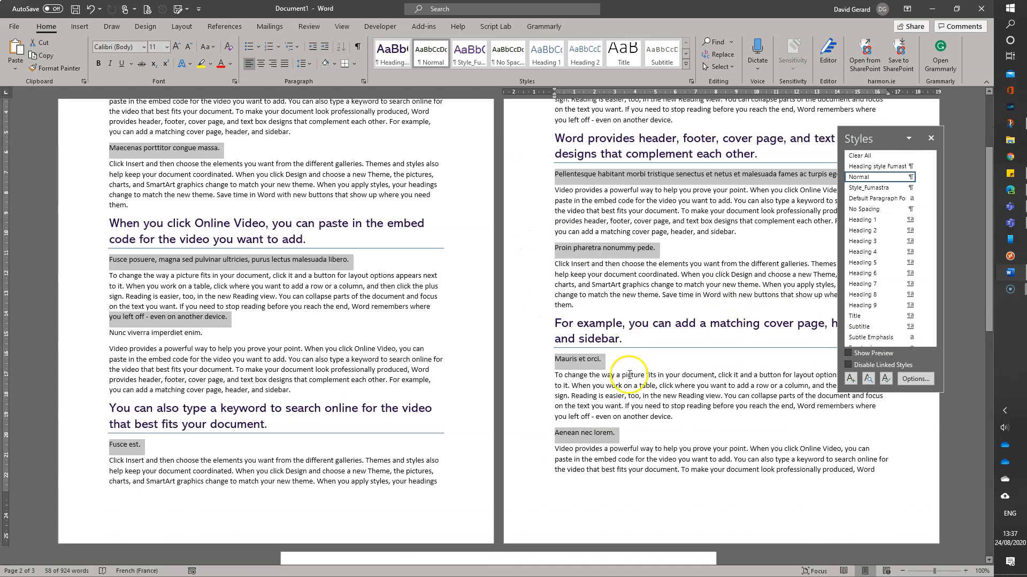
scroll(679, 302, down, 6)
scroll(628, 375, up, 8)
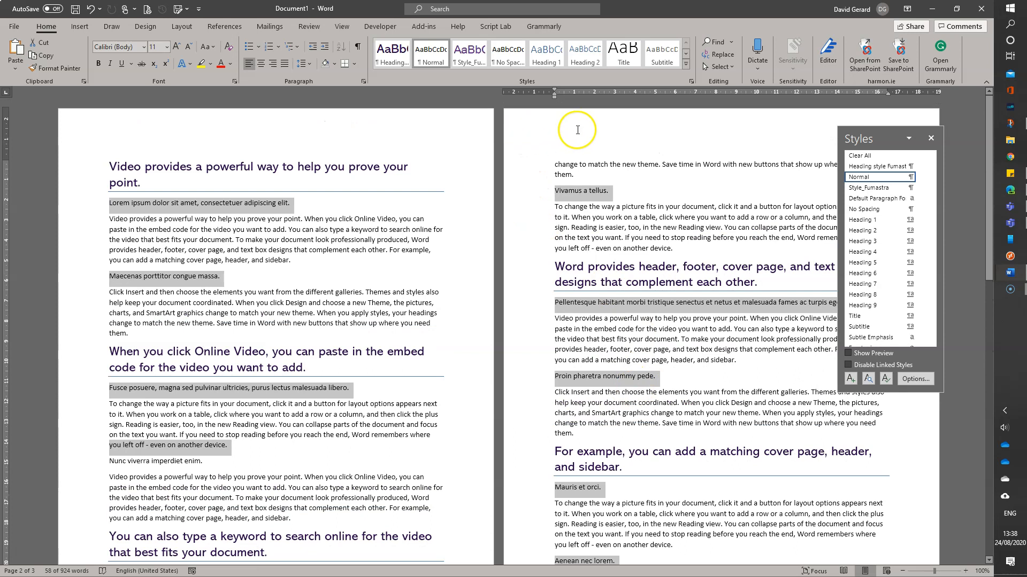
click(582, 55)
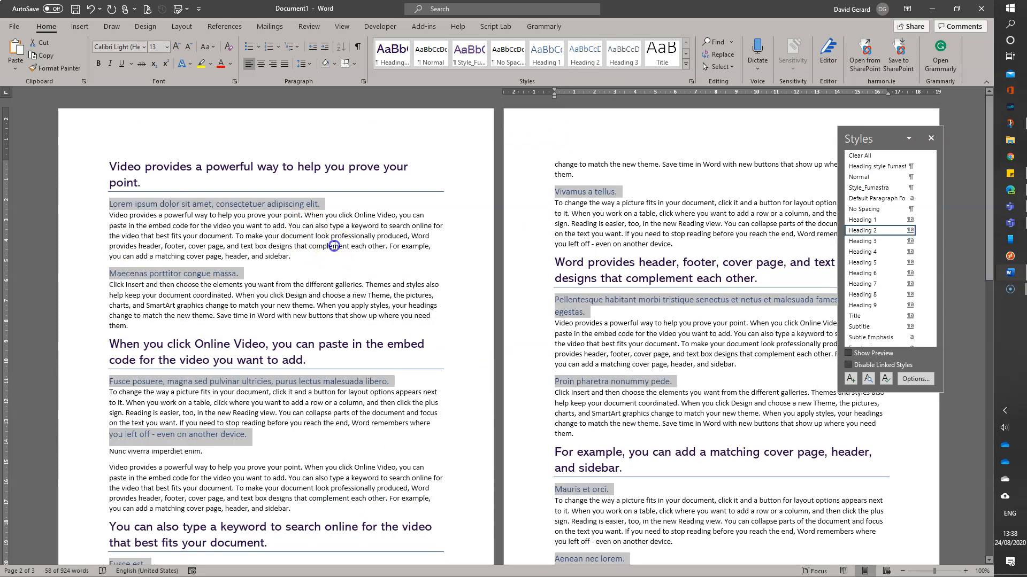
click(334, 246)
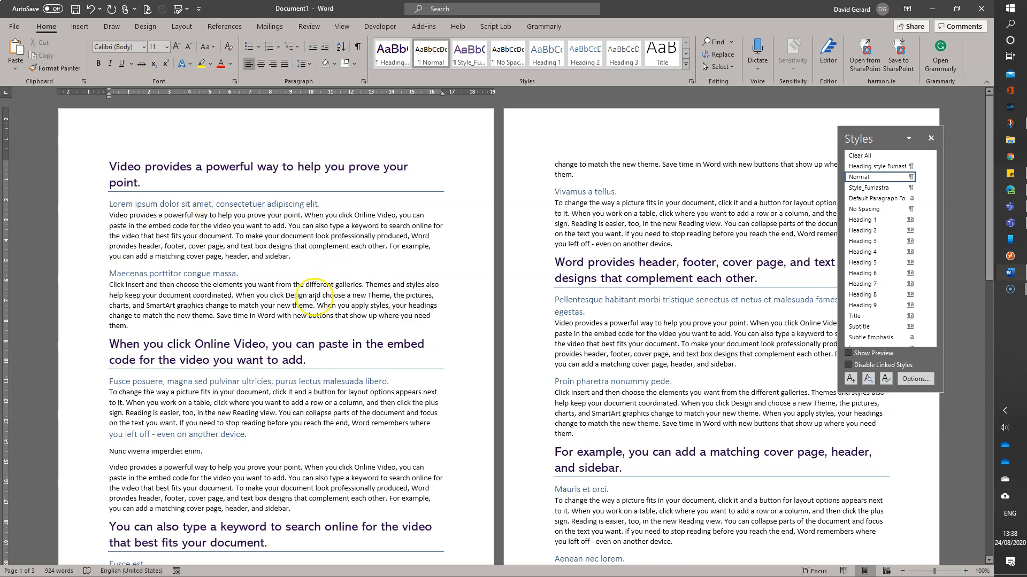
- Collapse the text under the Heading 2 lines "Lorem ipsum dolor sit amet, consectetuer adipiscing elit." and "Maecenas porttitor congue massa."
mouse_move(117, 203)
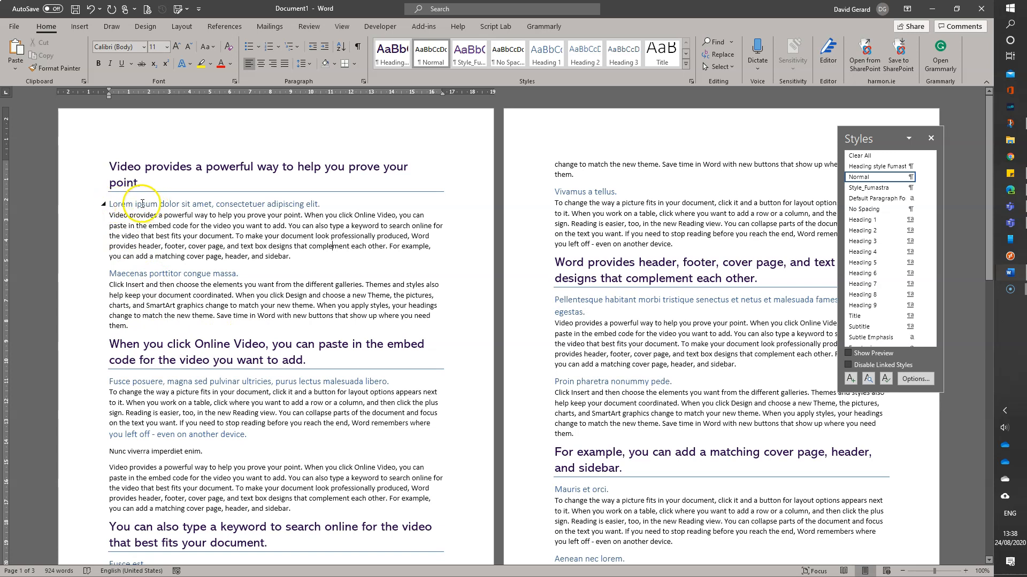
click(104, 205)
click(105, 205)
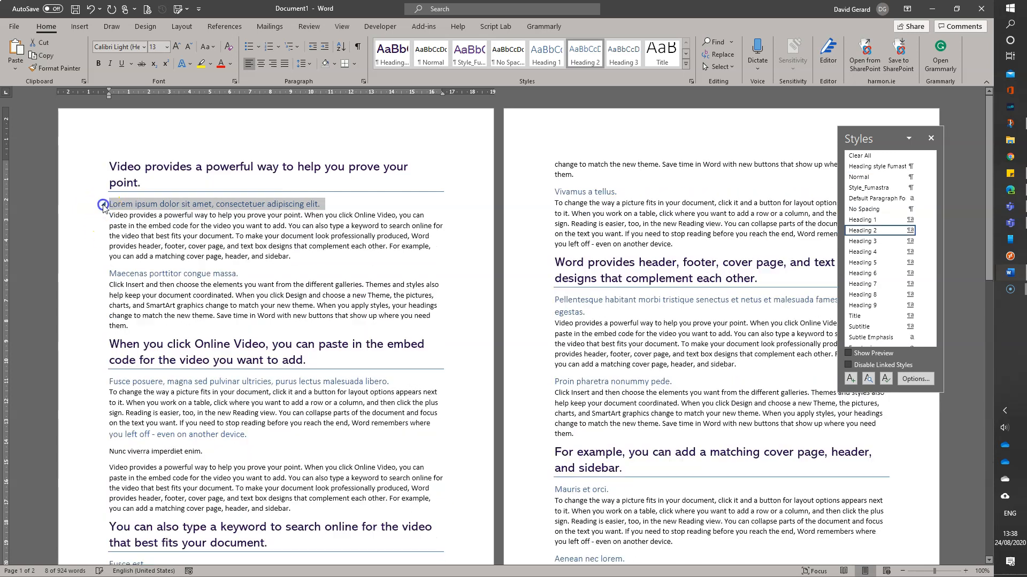
scroll(374, 342, down, 5)
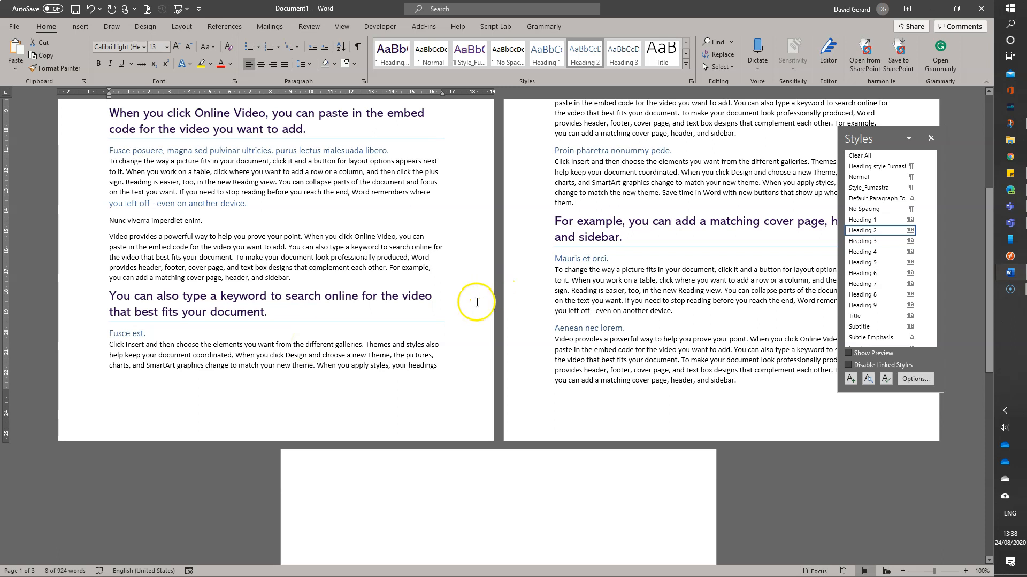
scroll(161, 309, up, 5)
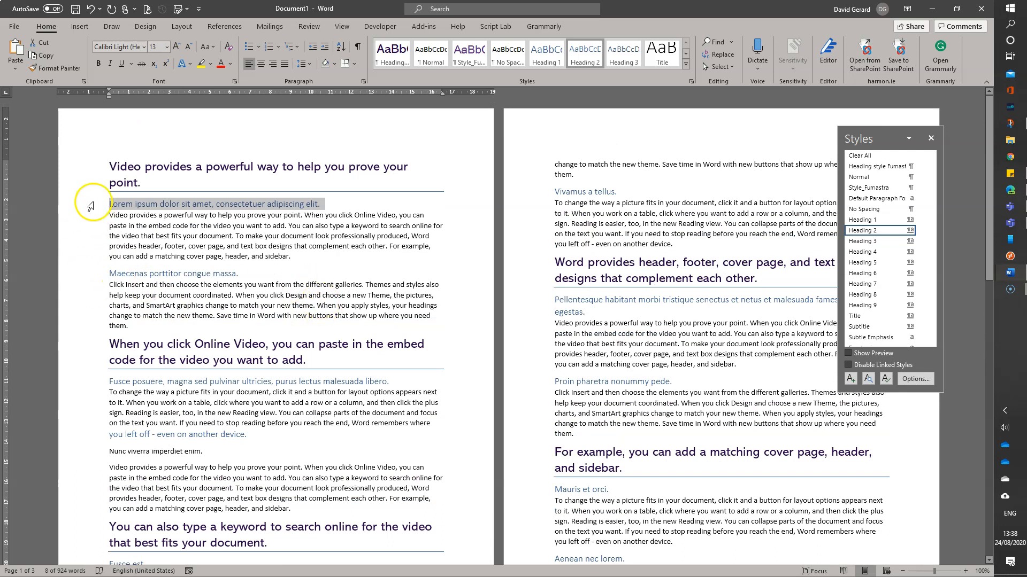
click(104, 204)
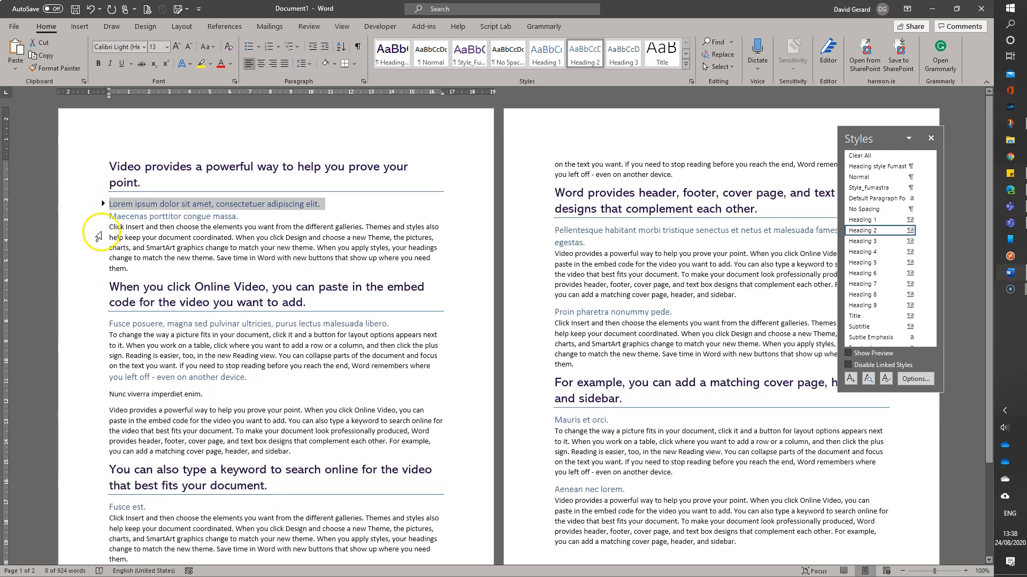
click(103, 216)
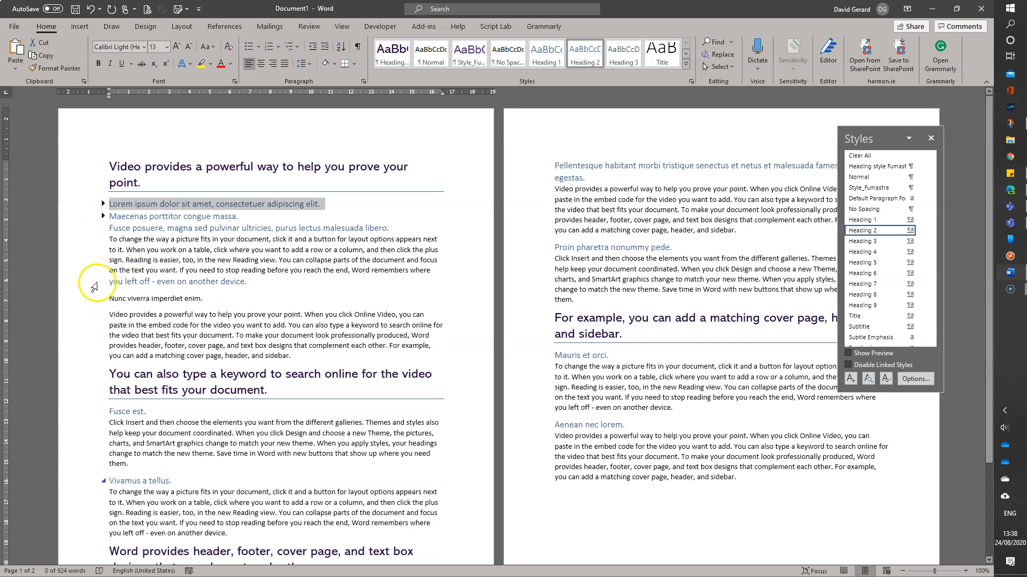
- Check whether the headings in Heading style Fumastra can be collapsed like the Heading 2 lines
click(110, 390)
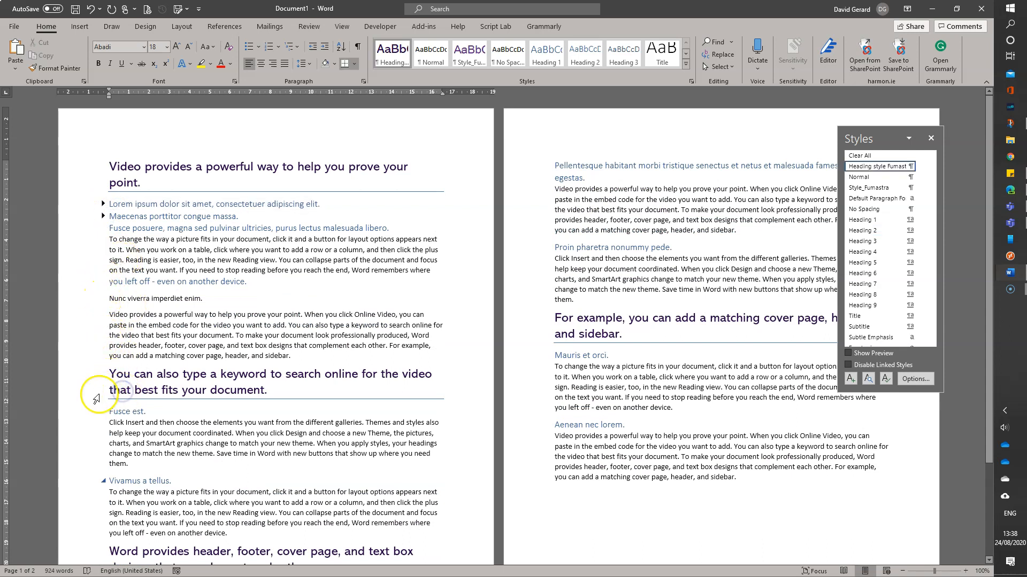
click(115, 162)
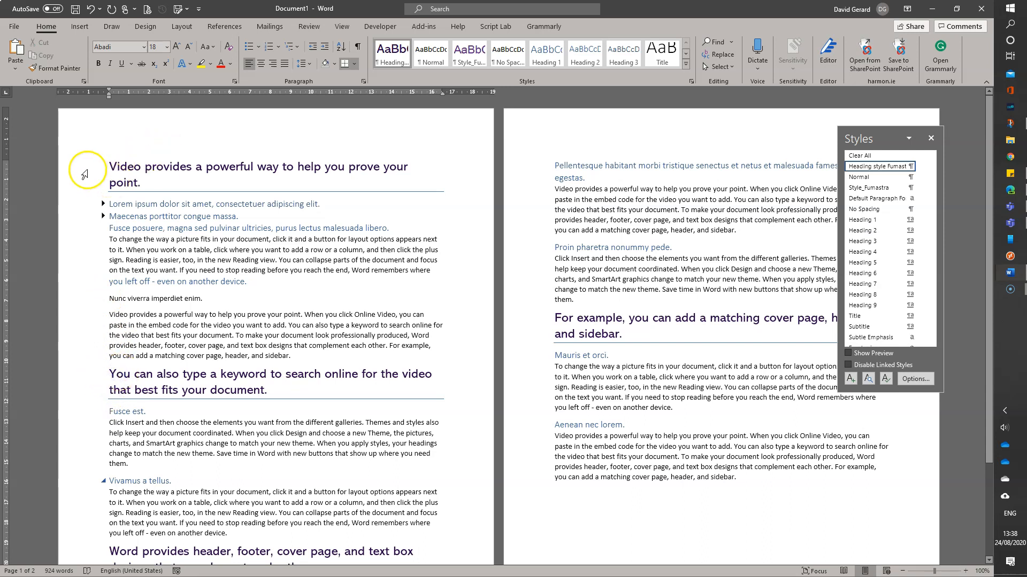
double_click(84, 191)
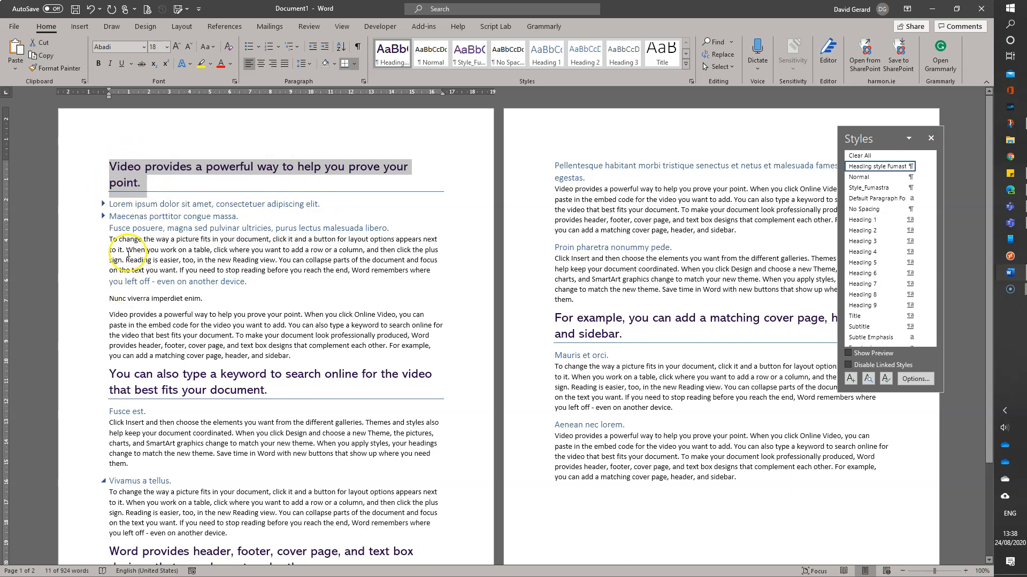
click(113, 216)
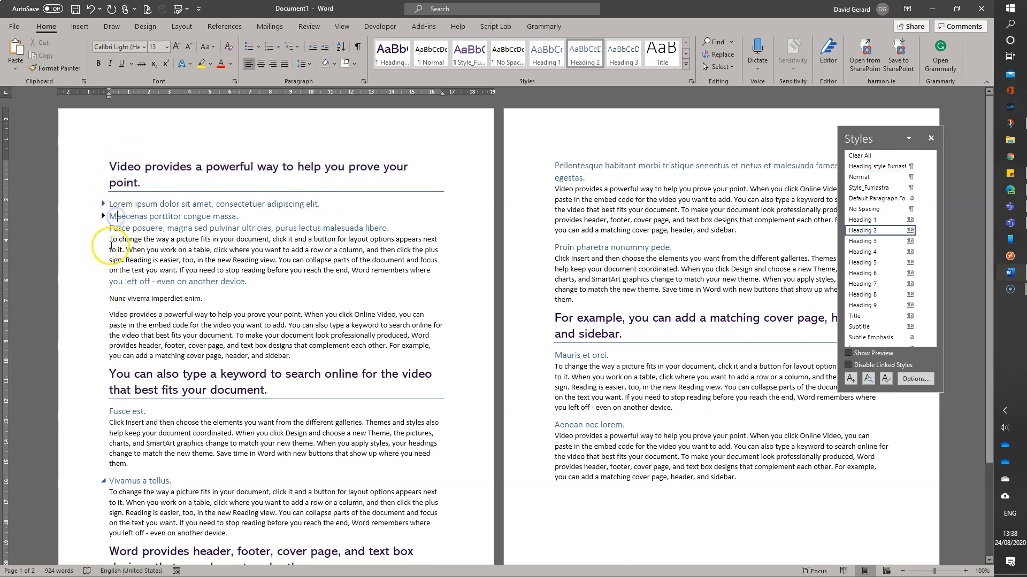
- Collapse the text under the Heading 2 lines "Fusce posuere, magna sed pulvinar ultricies, purus lectus malesuada libero." and "Fusce est."
click(104, 230)
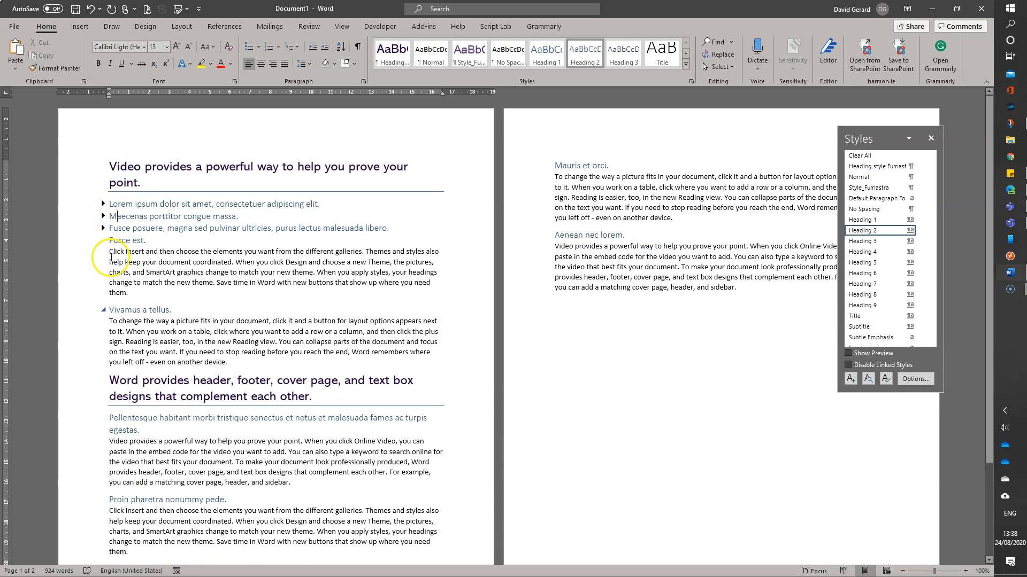
click(104, 240)
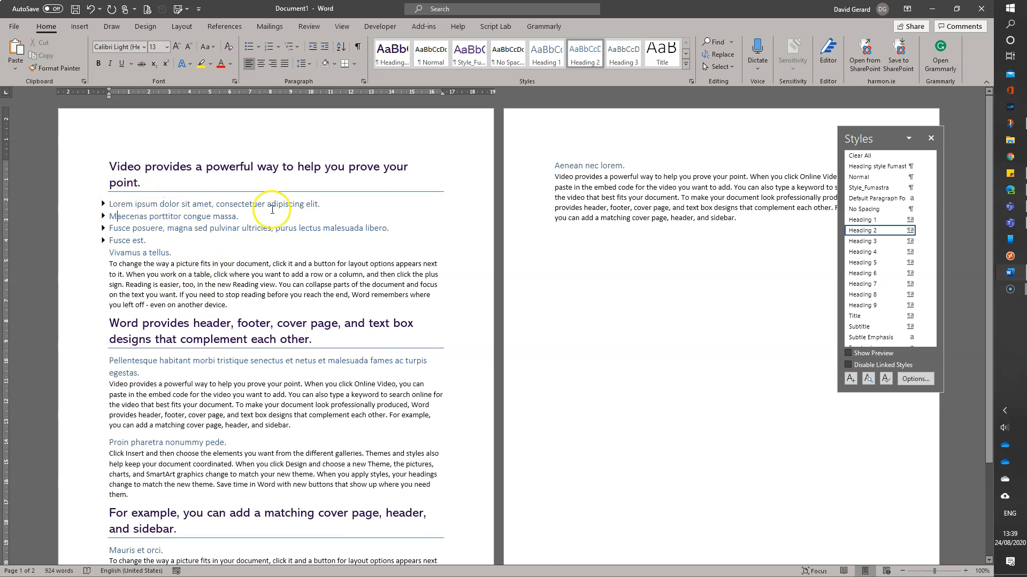
- Modify Heading style Fumastra so that it is based on Heading 1, and save the style
right_click(393, 53)
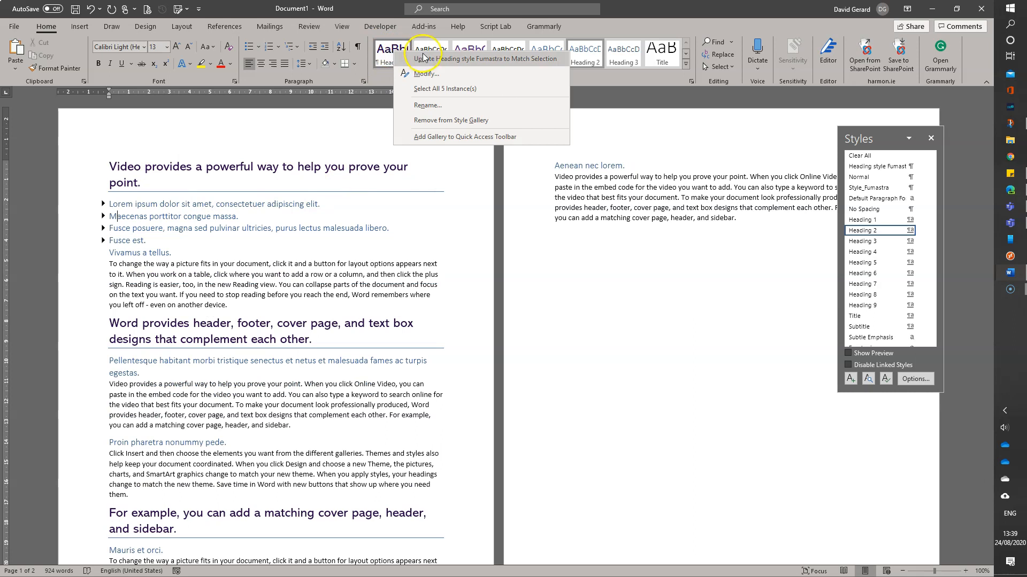
click(434, 74)
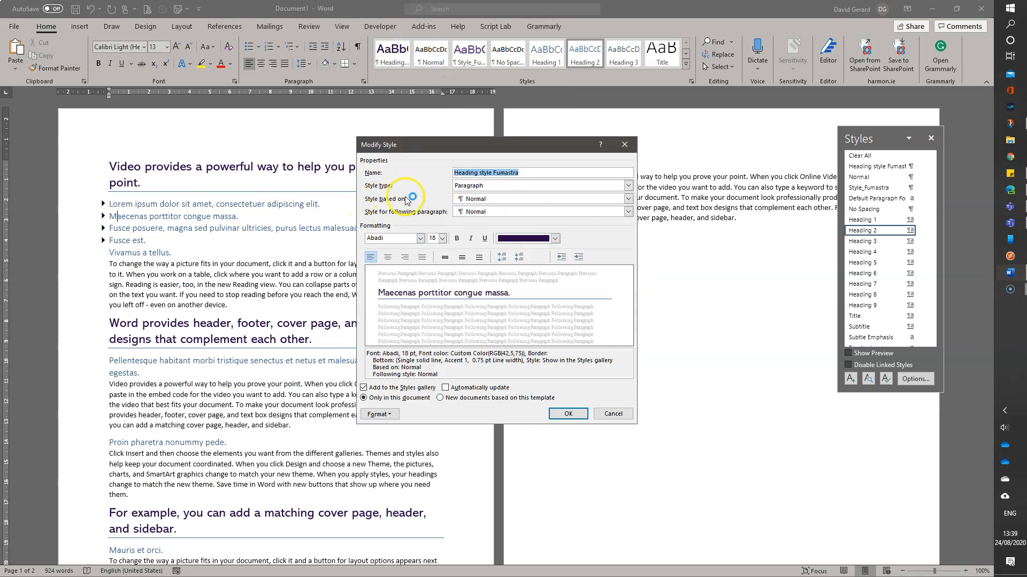
click(543, 200)
click(512, 239)
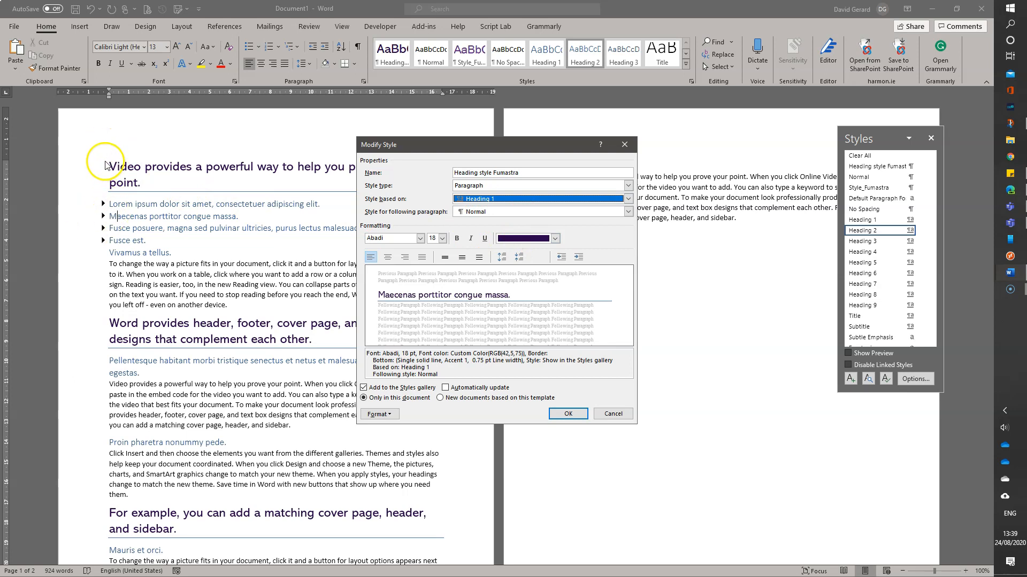
click(568, 414)
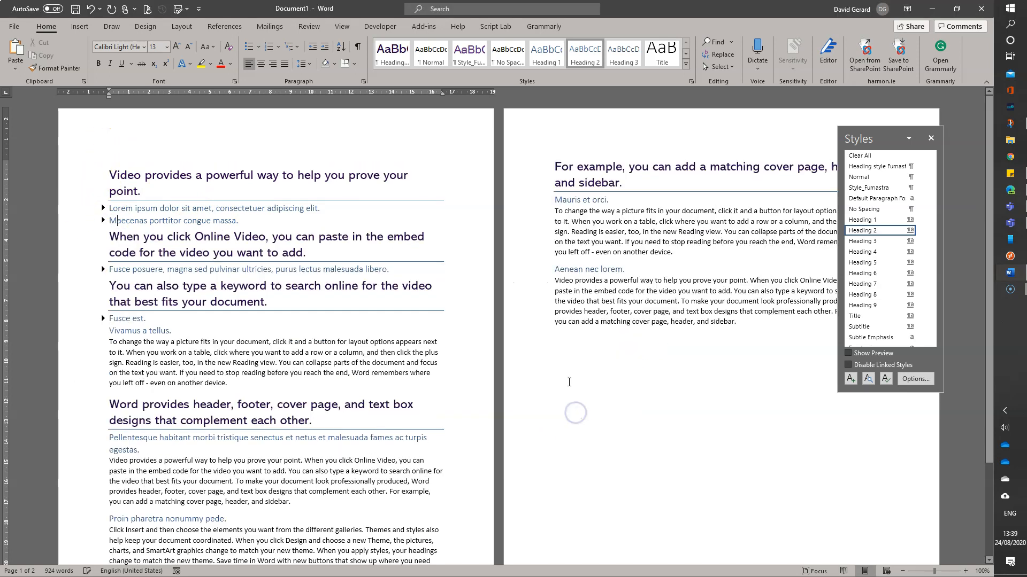
- Check whether the Heading style Fumastra headings "Video provides a powerful way..." and "When you click Online Video..." can be collapsed
click(105, 179)
click(125, 237)
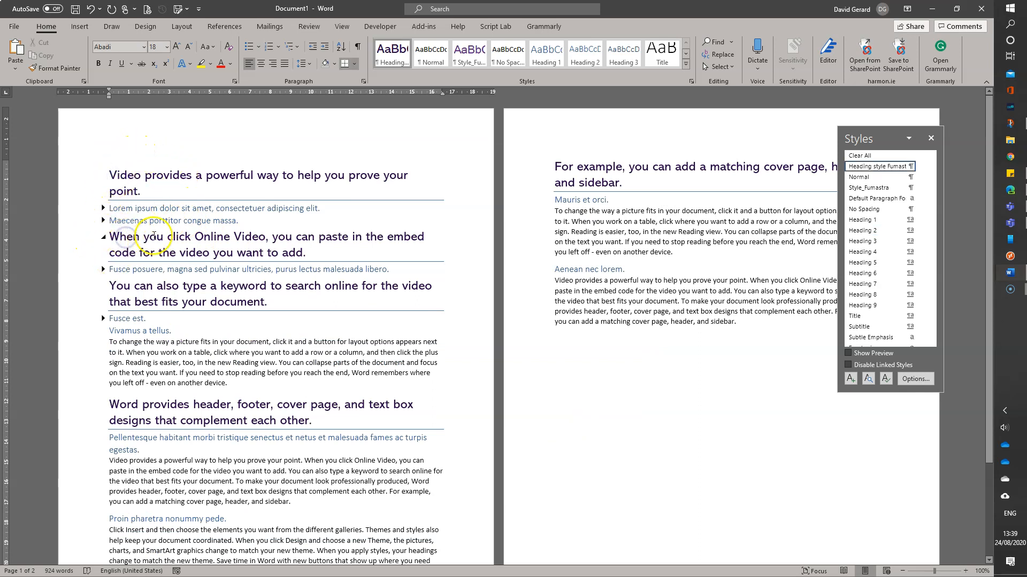
click(104, 177)
click(104, 177)
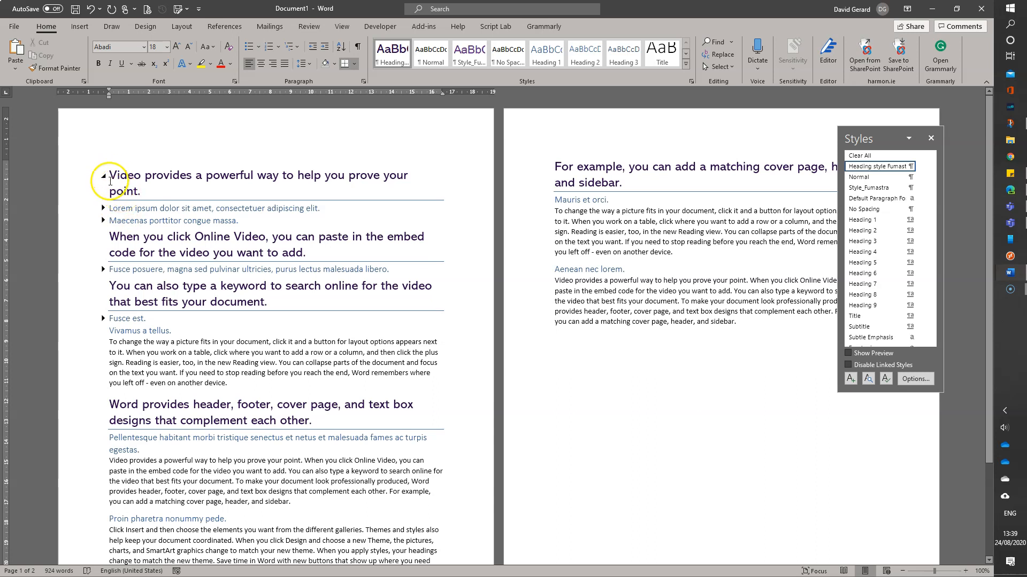
click(197, 195)
click(116, 179)
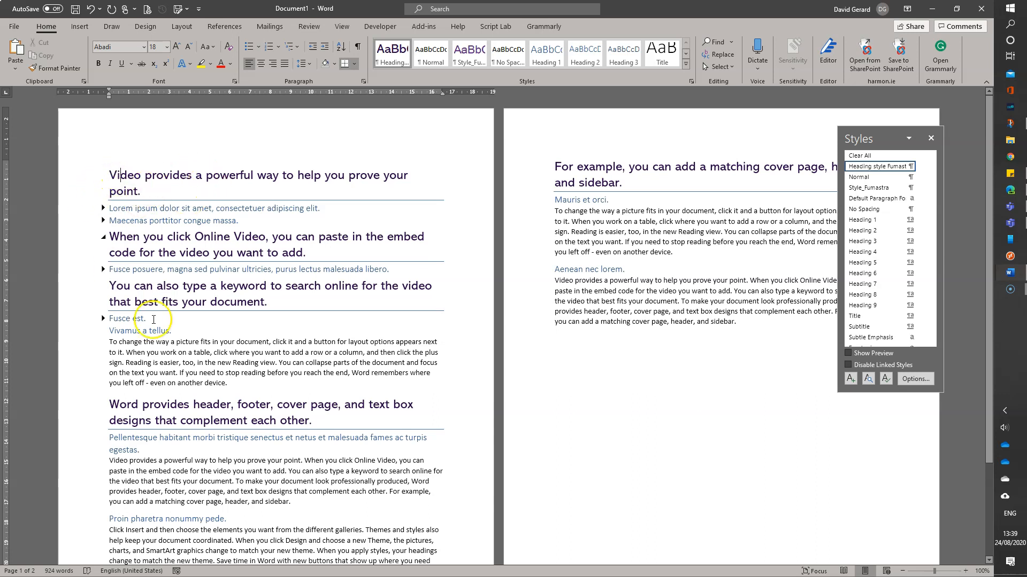
- Collapse the sections under all five headings in Heading style Fumastra
click(104, 288)
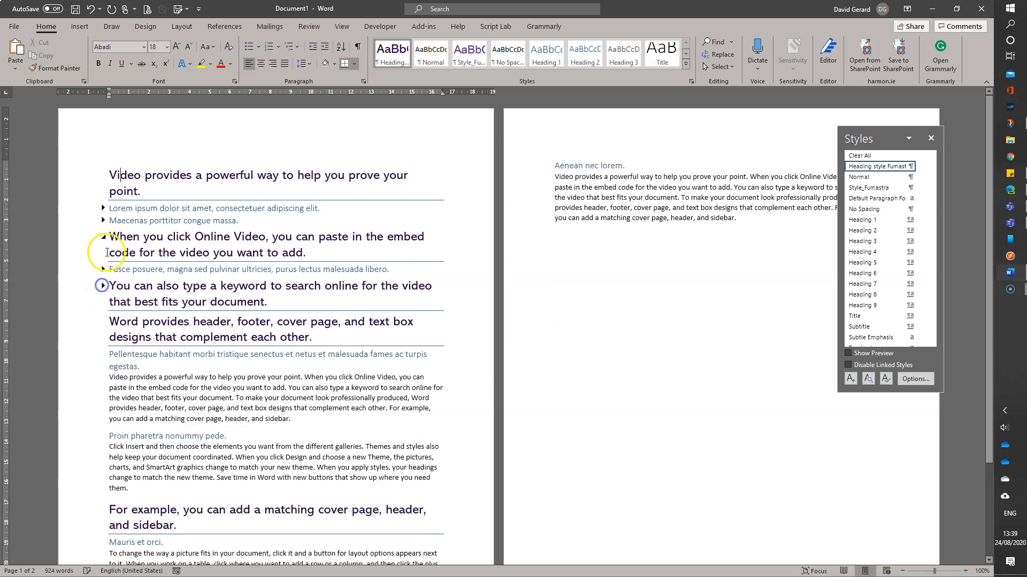
click(104, 238)
click(104, 177)
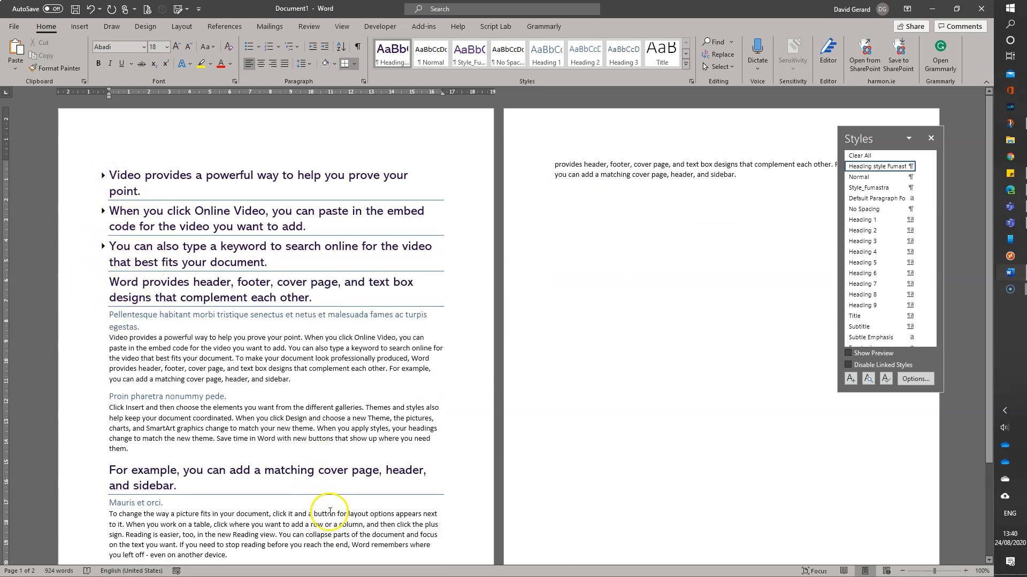
click(103, 283)
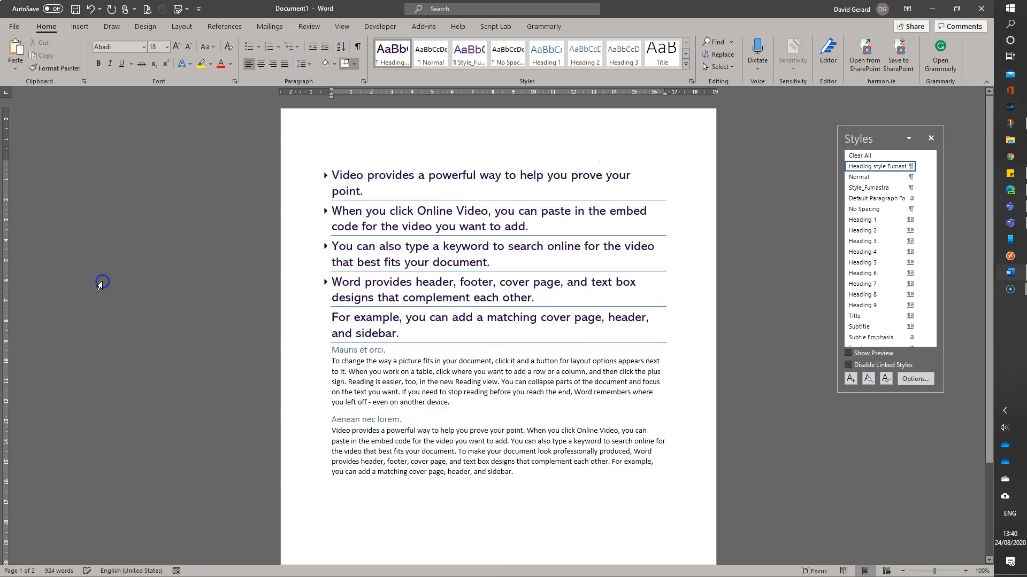
click(325, 317)
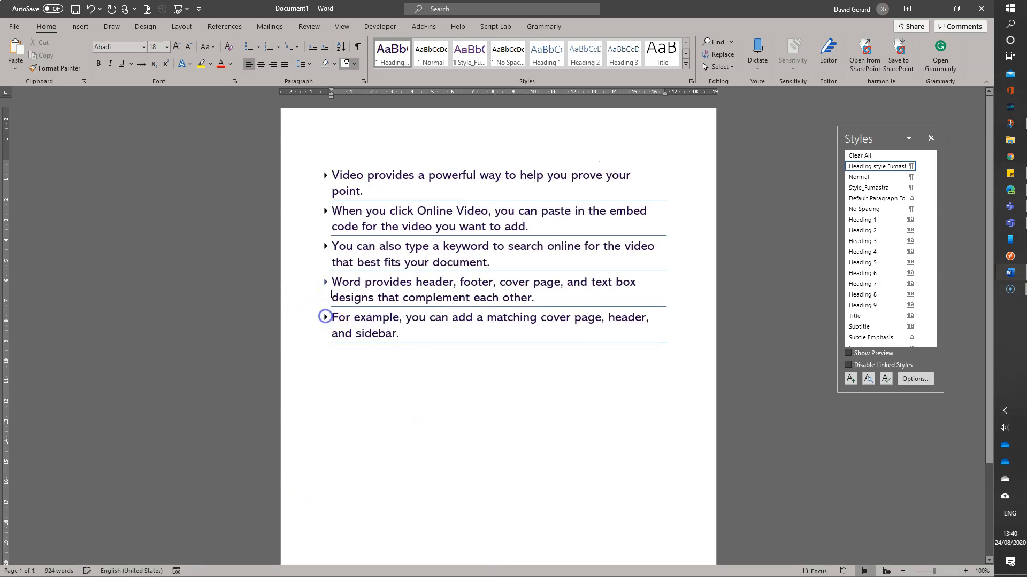
- Expand the collapsed sections under the headings in Heading style Fumastra
click(326, 282)
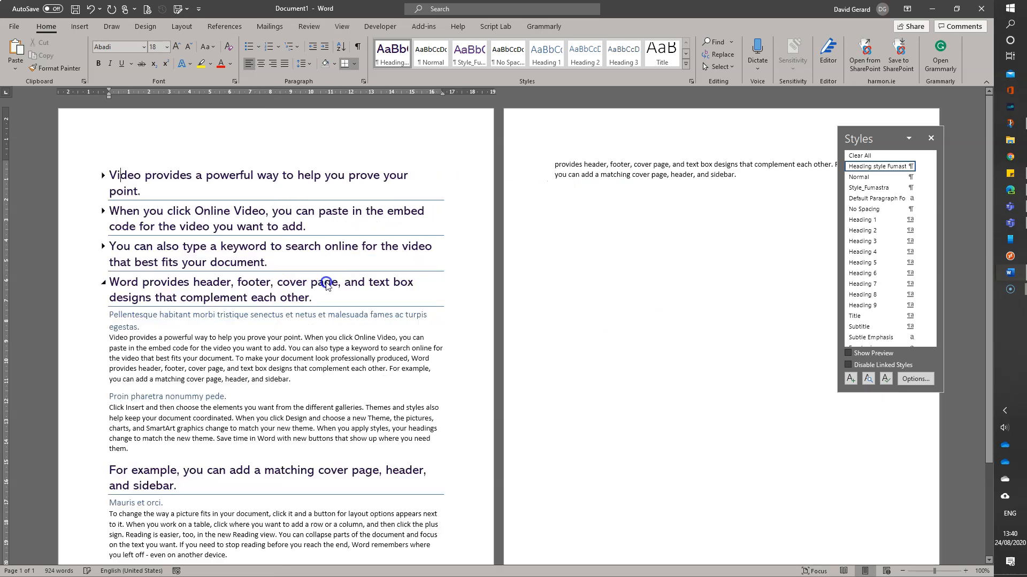
click(103, 246)
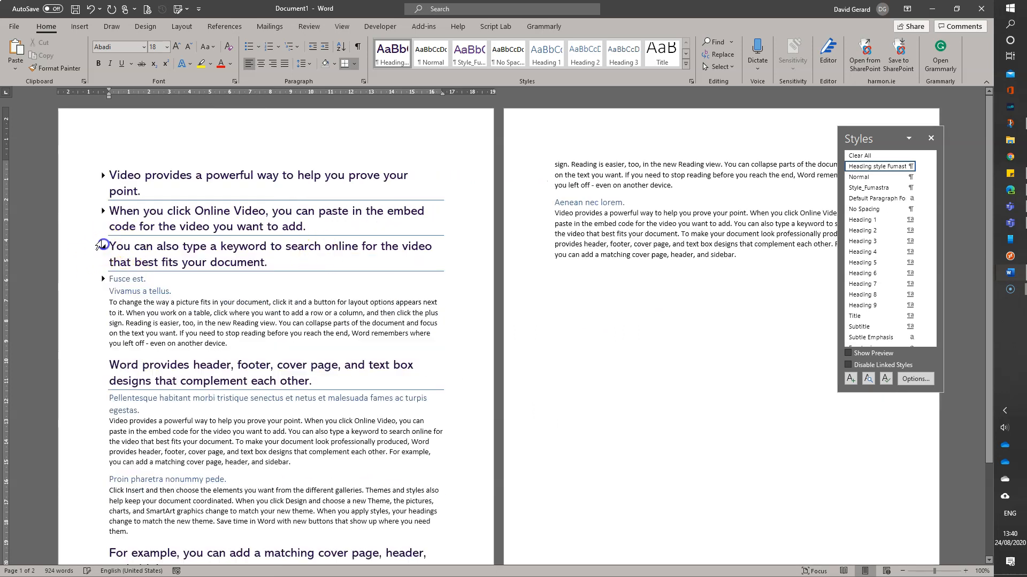
click(103, 212)
click(103, 176)
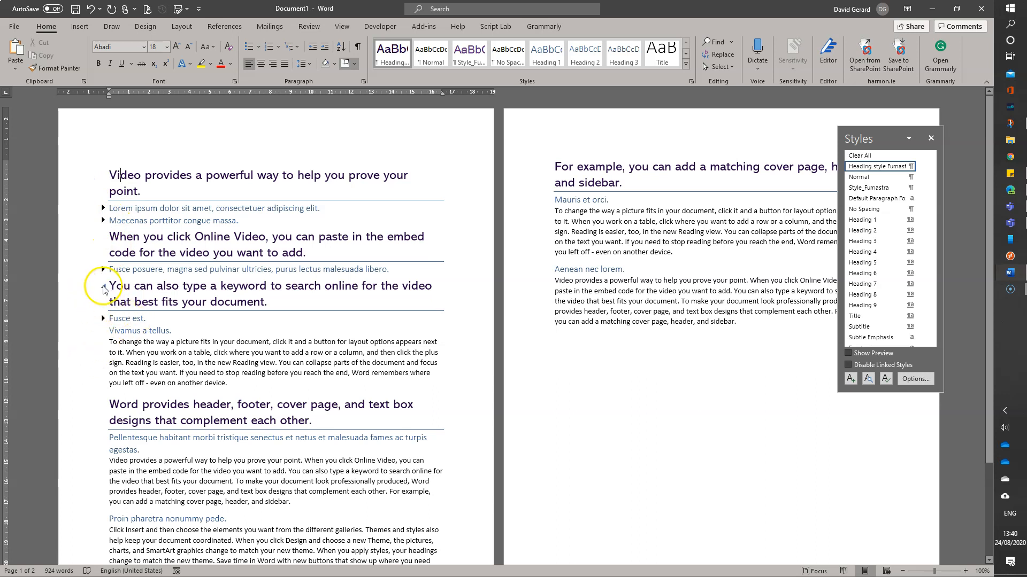
- Expand the text under the Heading 2 lines starting "Fusce posuere", "Maecenas porttitor" and "Lorem ipsum"
click(104, 270)
click(104, 221)
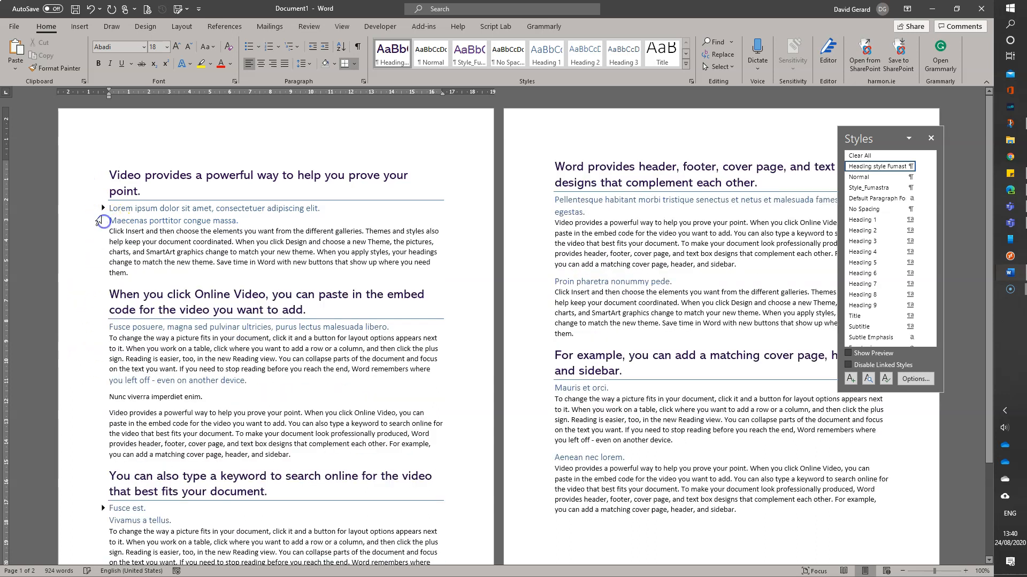
click(103, 208)
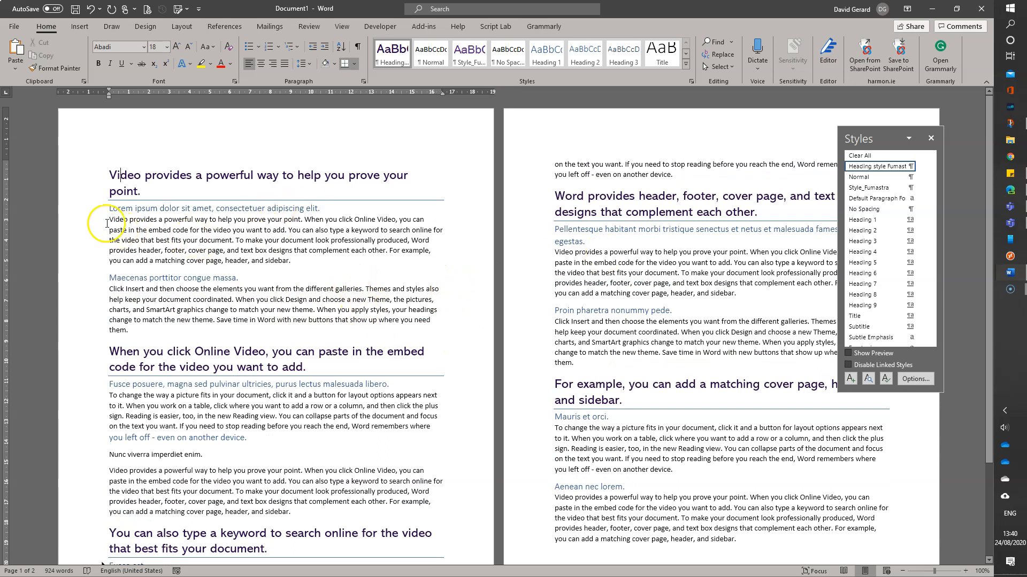
- Select all text with formatting similar to the body paragraph under "Lorem ipsum dolor sit amet" and justify it
drag(98, 224, 103, 265)
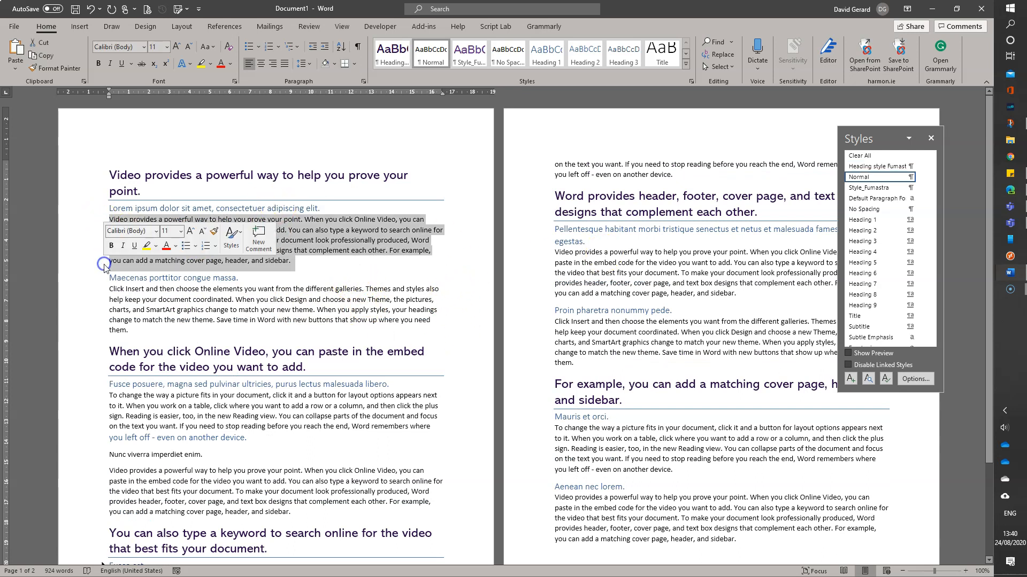
drag(91, 301, 93, 334)
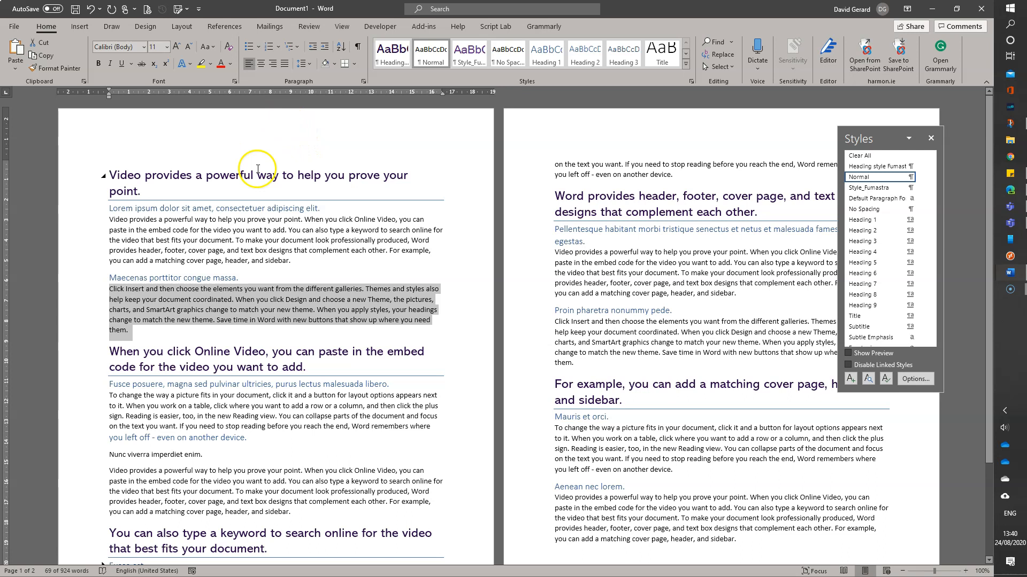
click(124, 221)
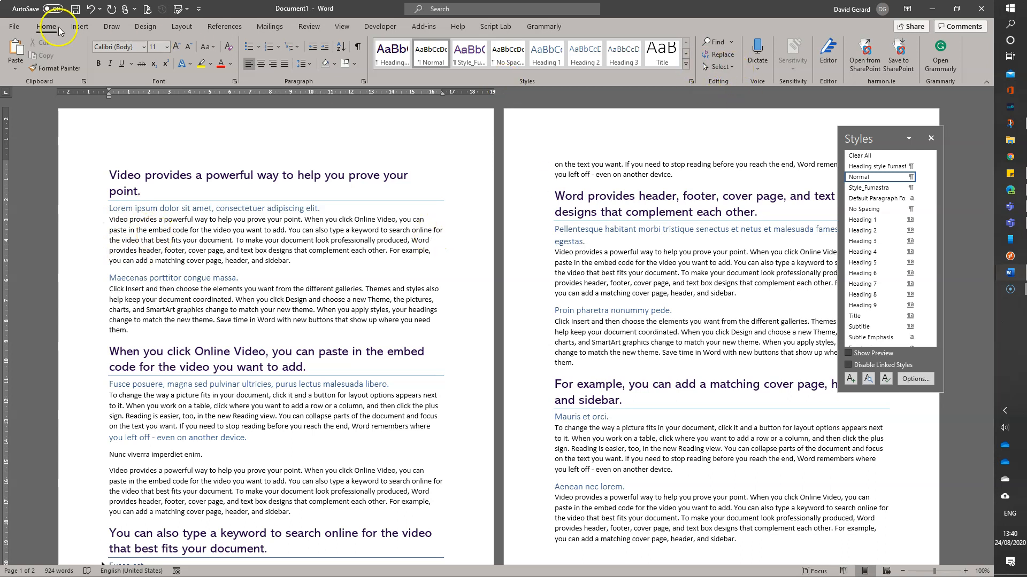
click(731, 68)
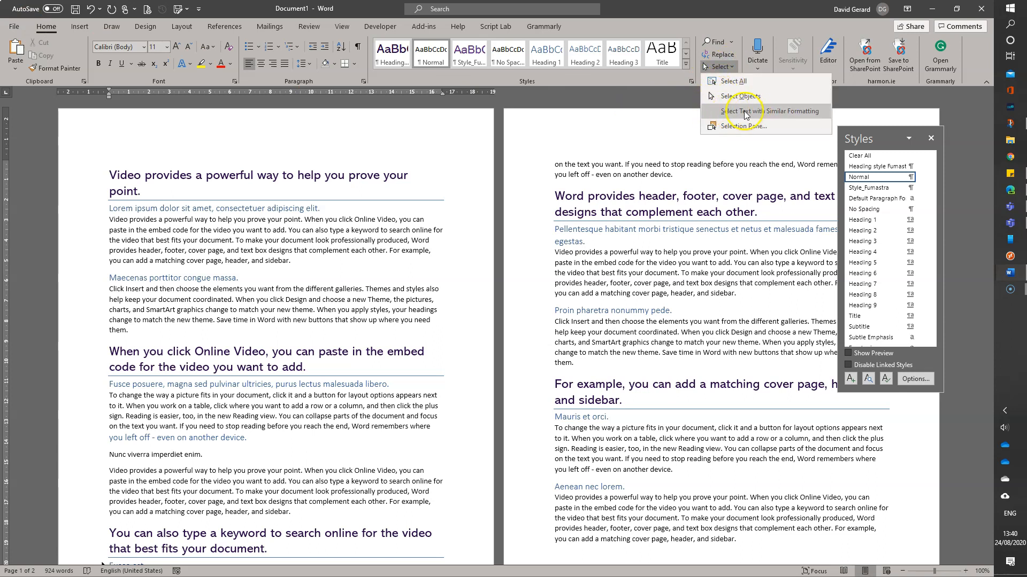
click(805, 111)
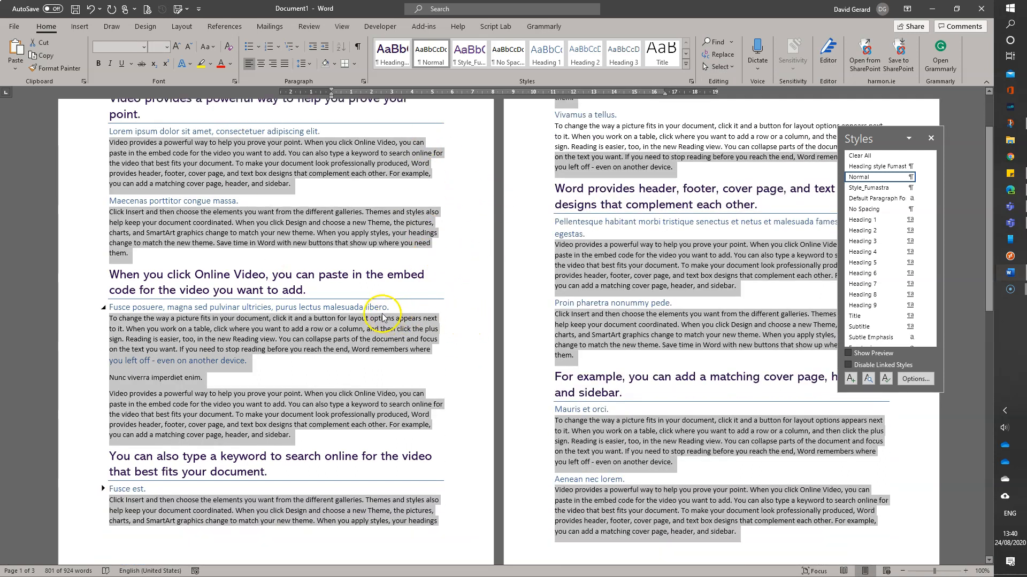
scroll(404, 316, down, 5)
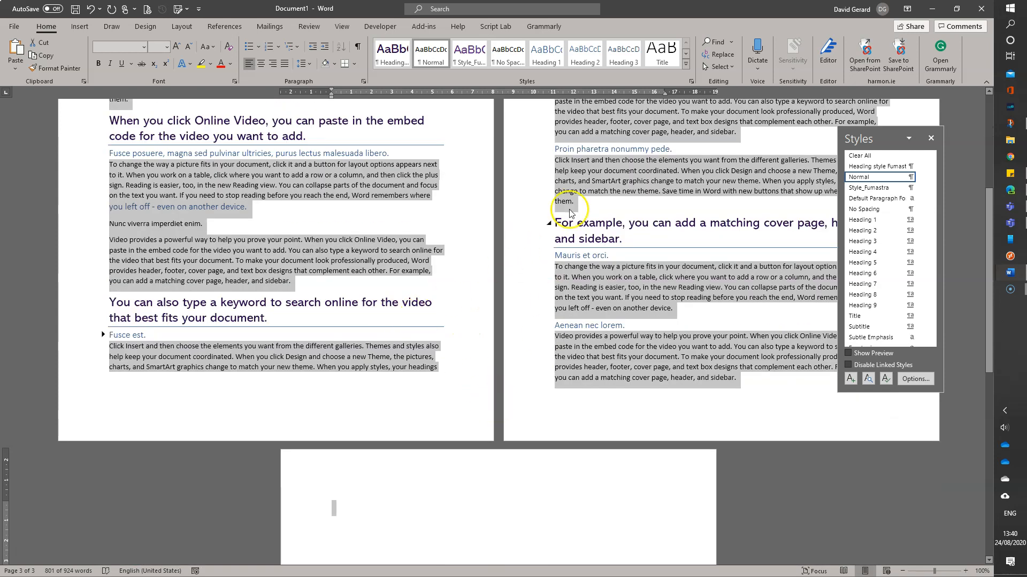
scroll(649, 389, up, 5)
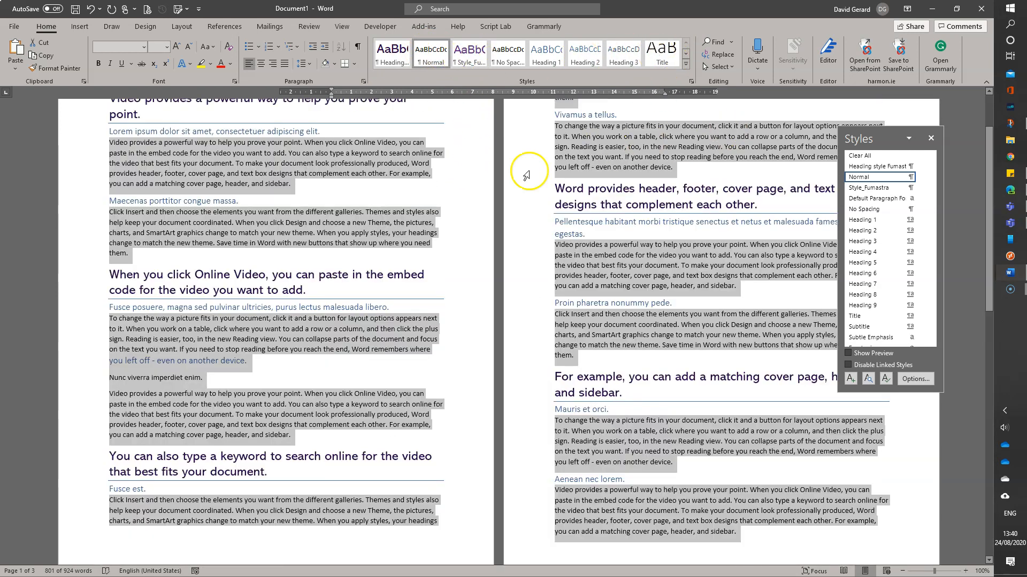
scroll(539, 267, up, 3)
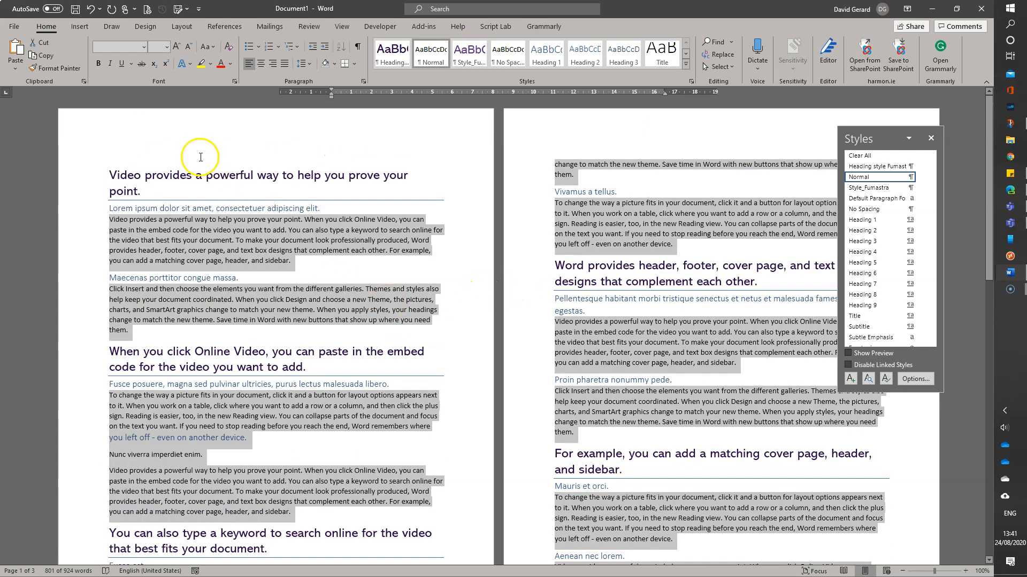
click(285, 66)
scroll(502, 363, up, 7)
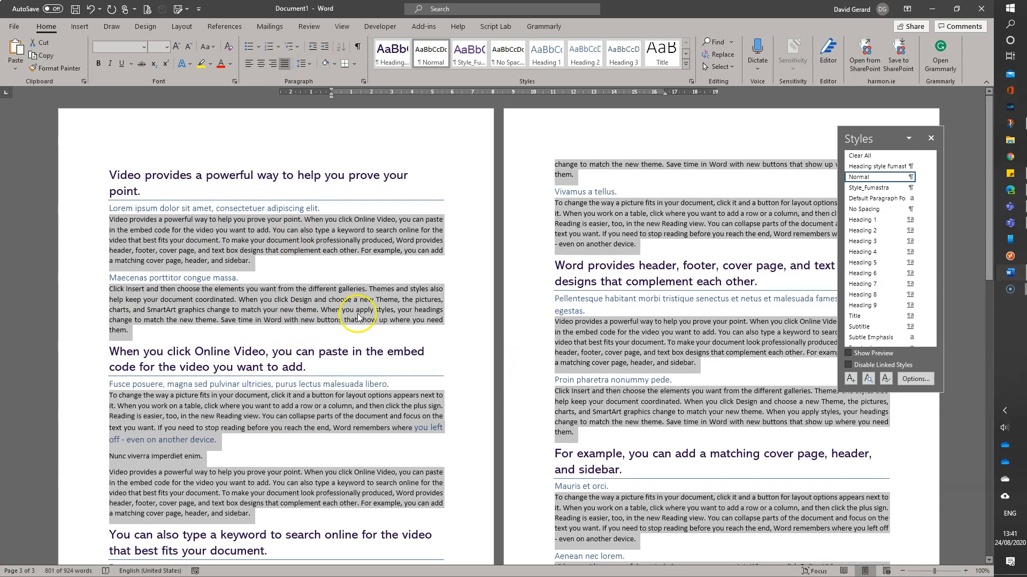
- Modify the Normal style to justified alignment, save it and review the changed text throughout the document
right_click(428, 54)
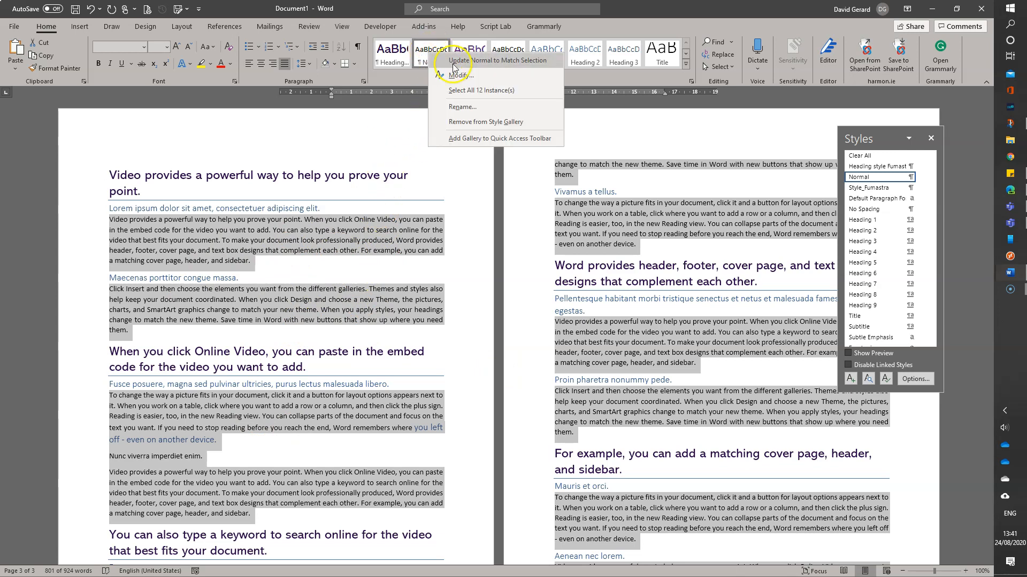
click(485, 75)
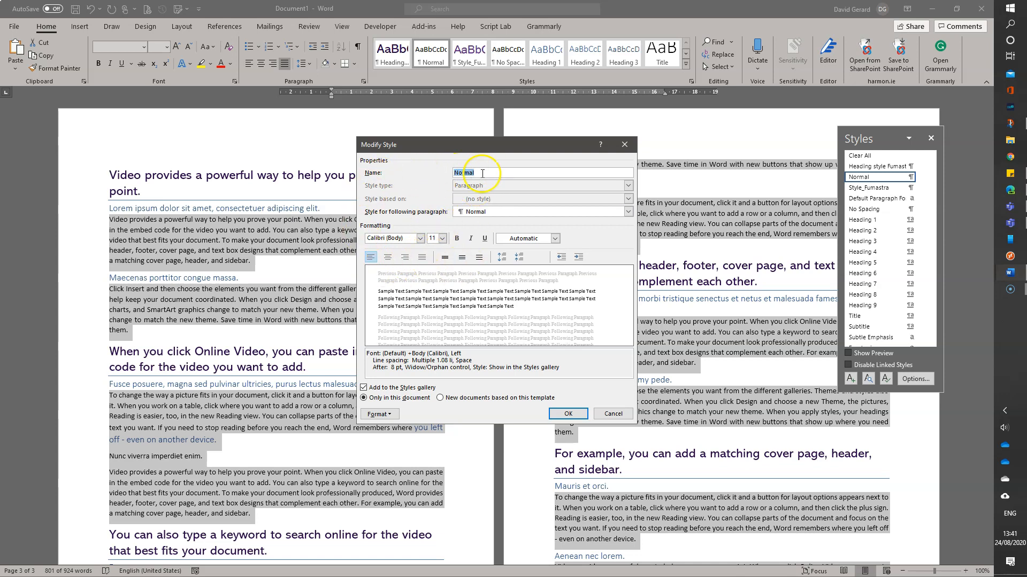
click(422, 257)
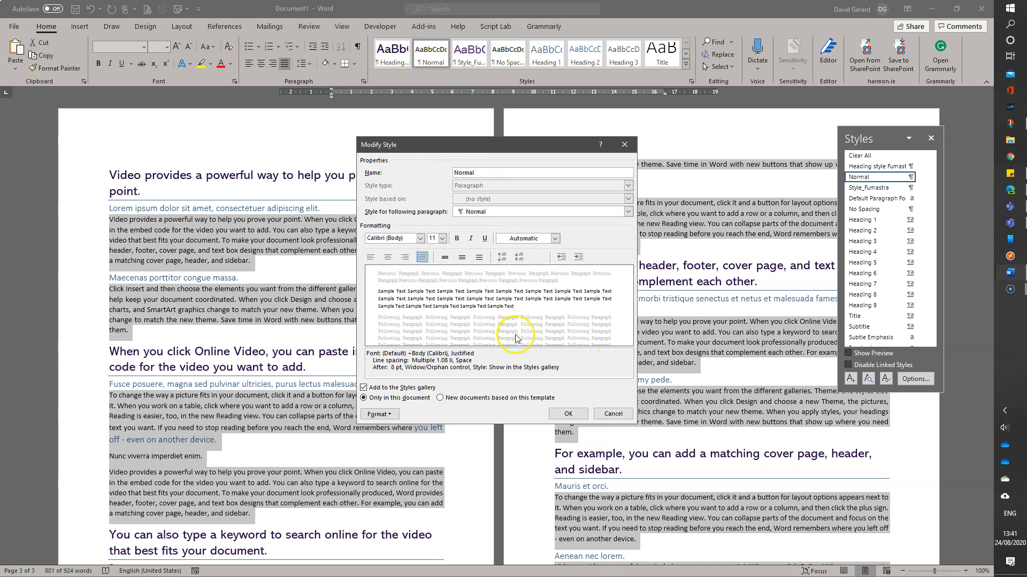
click(568, 413)
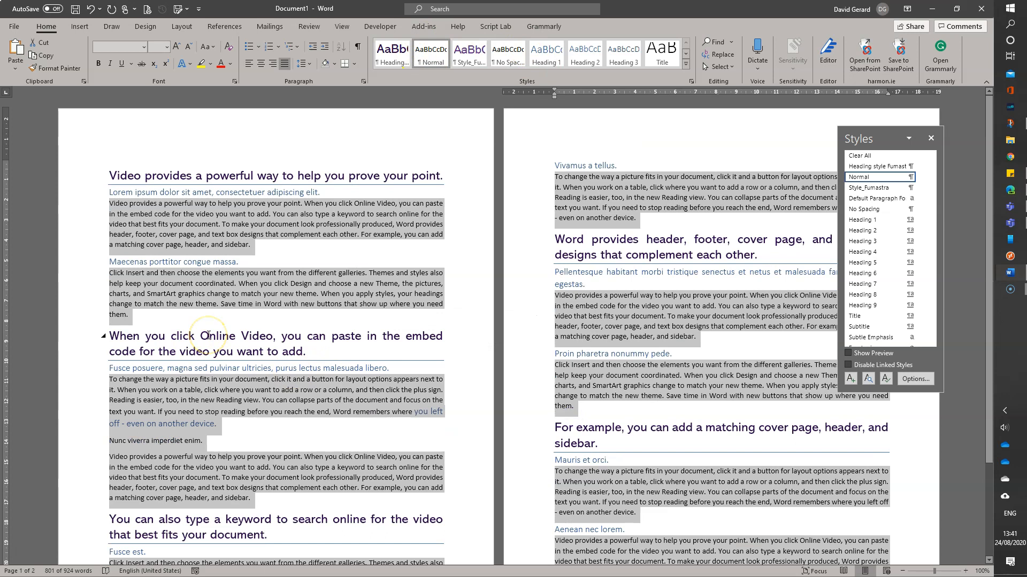
scroll(161, 393, down, 3)
scroll(171, 396, up, 3)
scroll(175, 398, down, 3)
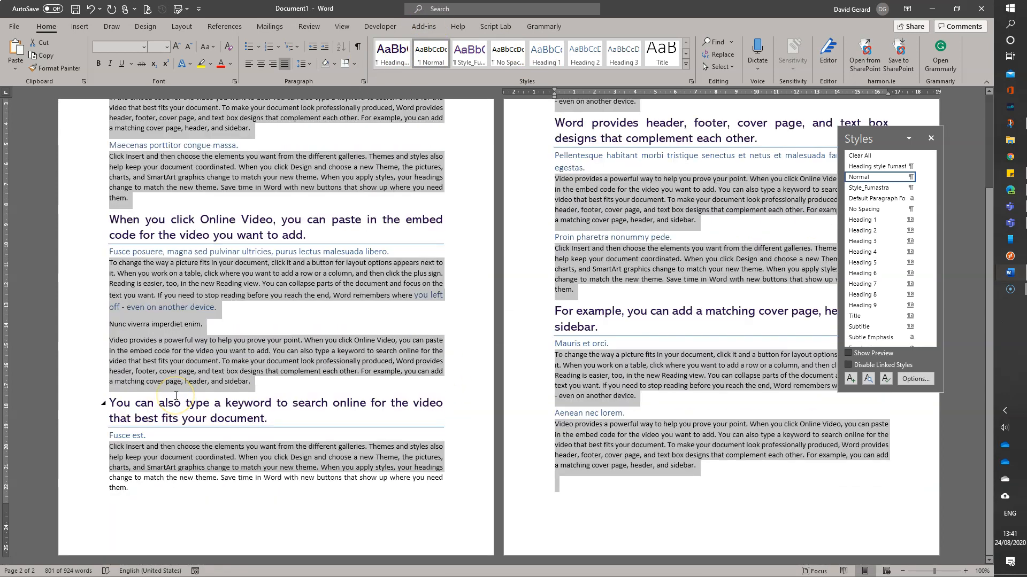
click(228, 474)
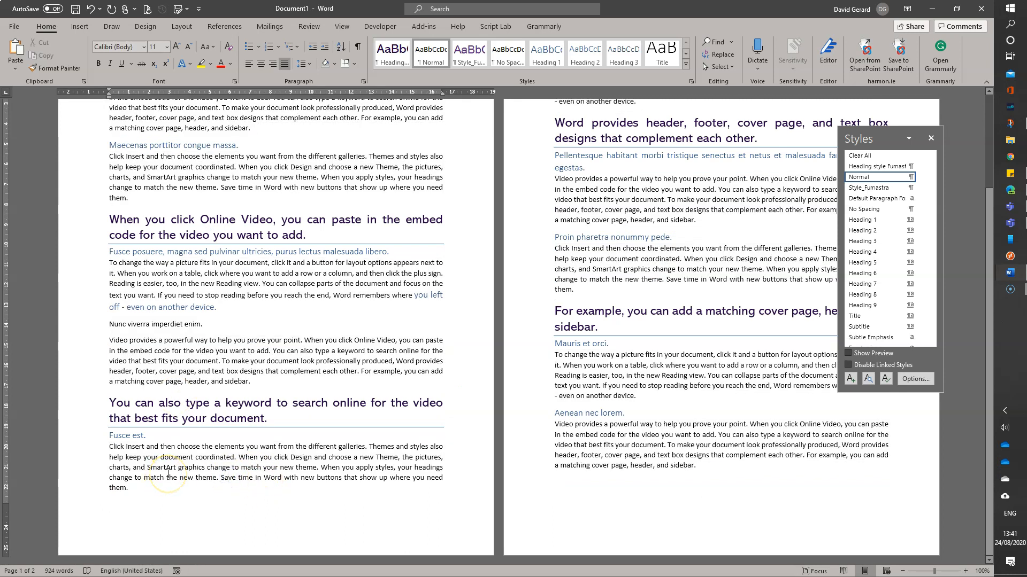
scroll(169, 474, up, 3)
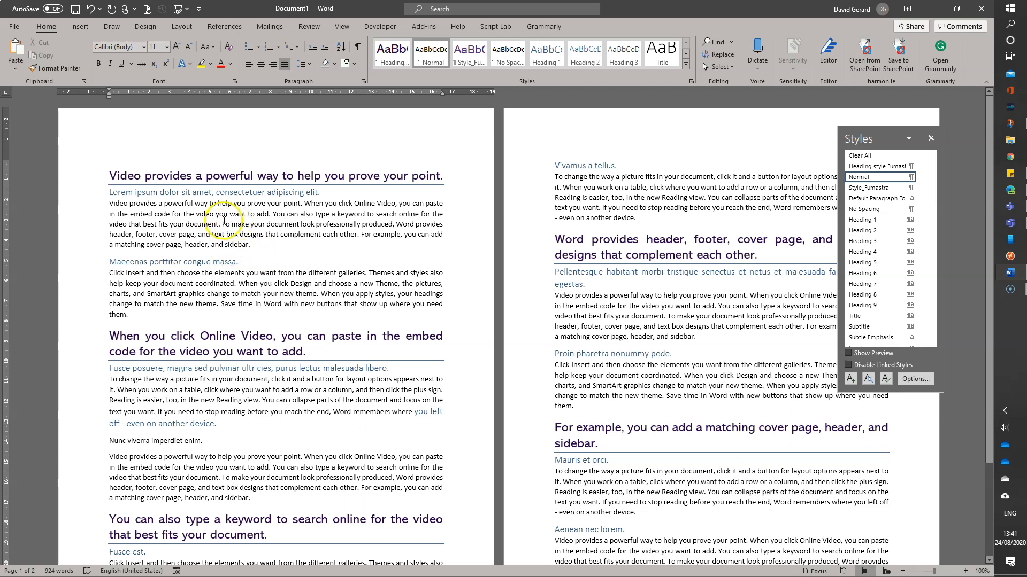
- Select all text with formatting similar to the "Lorem ipsum dolor sit amet" subheading and review the selection on both pages
right_click(114, 190)
click(114, 191)
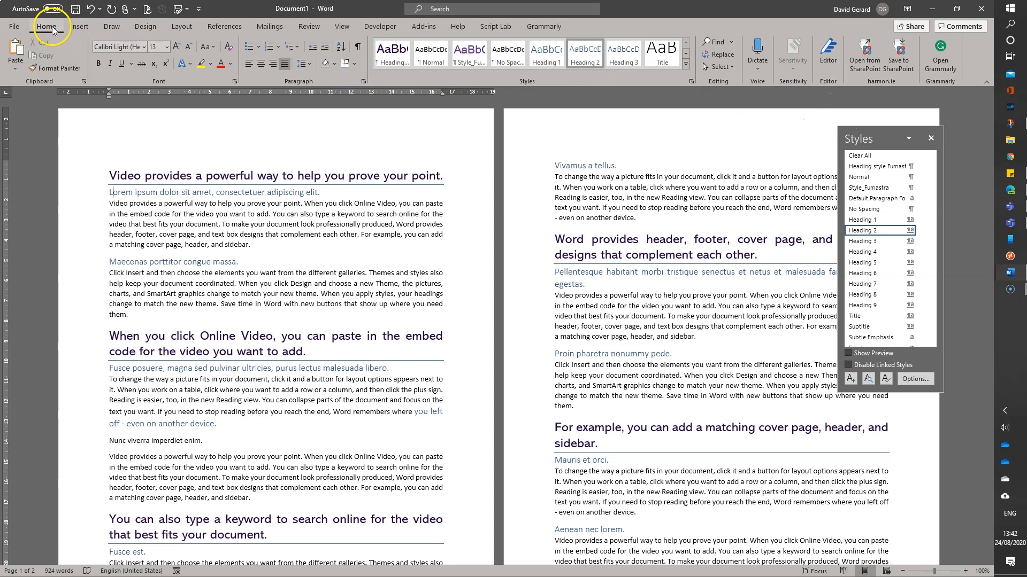
click(723, 67)
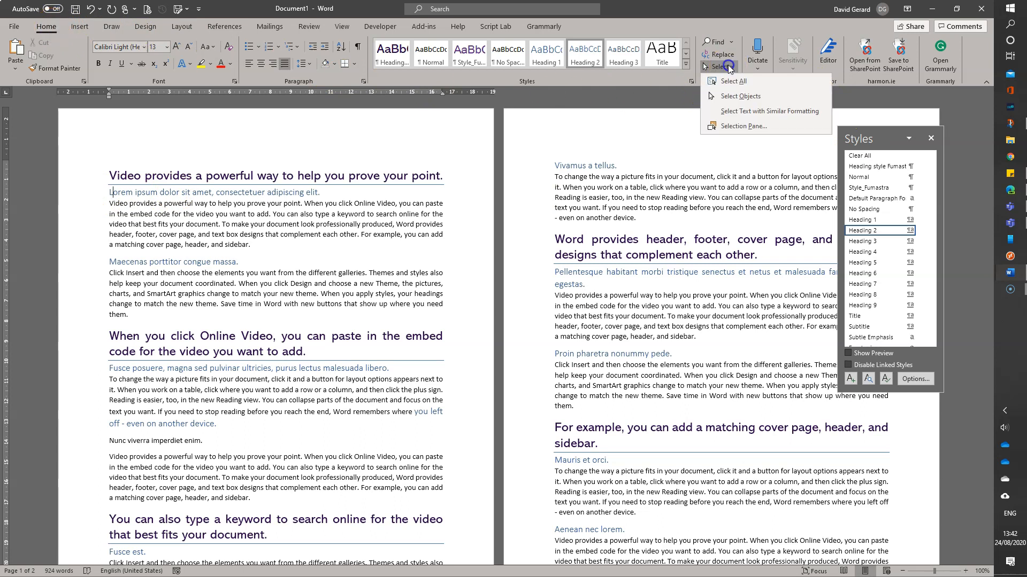
click(759, 113)
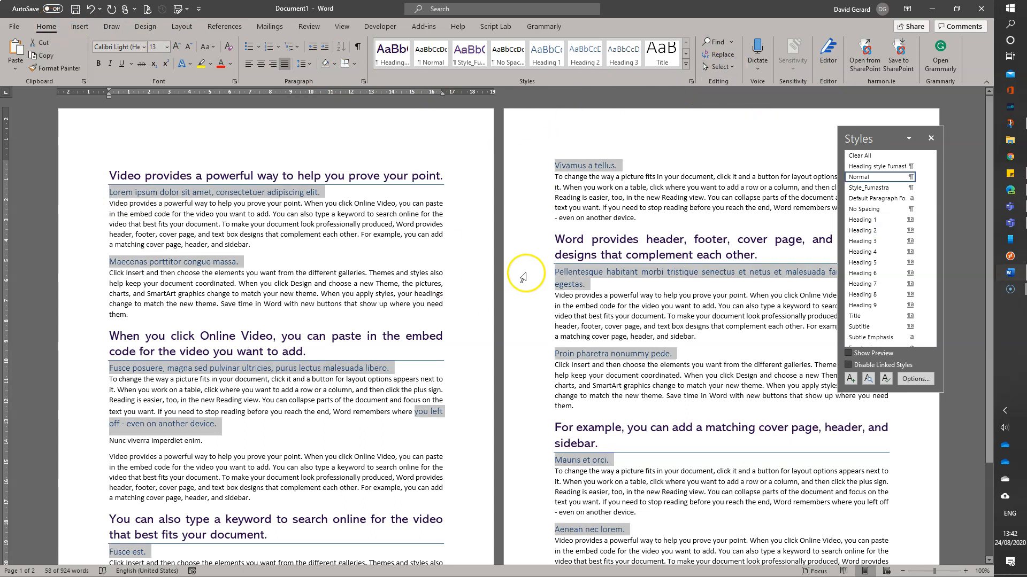
scroll(526, 270, down, 4)
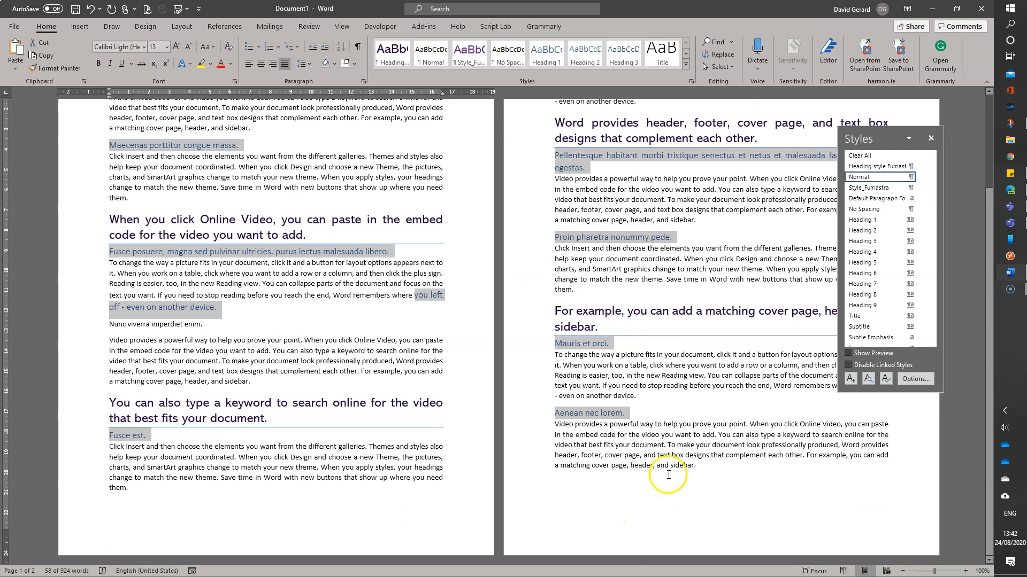
scroll(667, 484, up, 4)
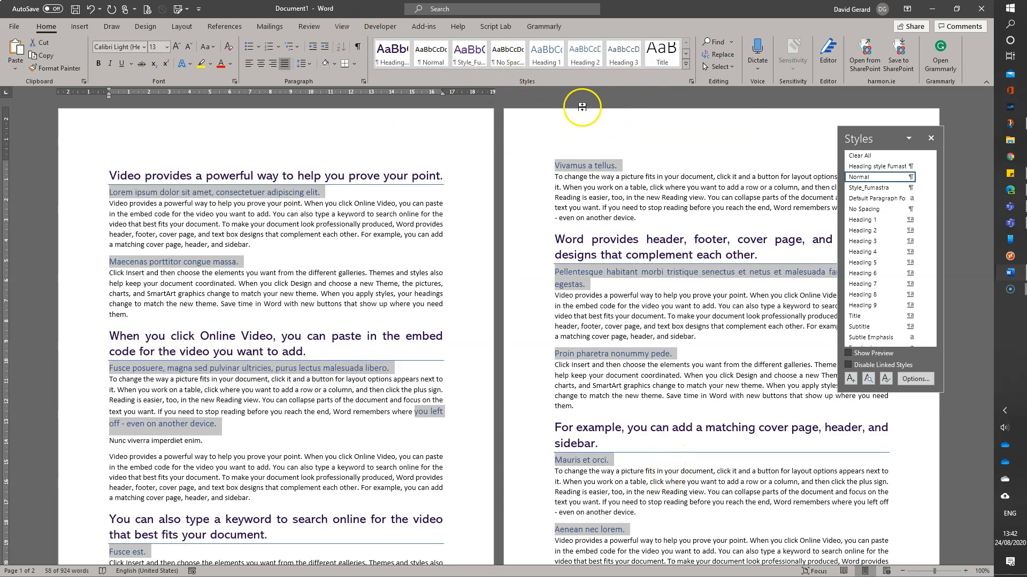
- Try the Heading 3 style on the selected subheadings and restore them to Heading 2
click(687, 65)
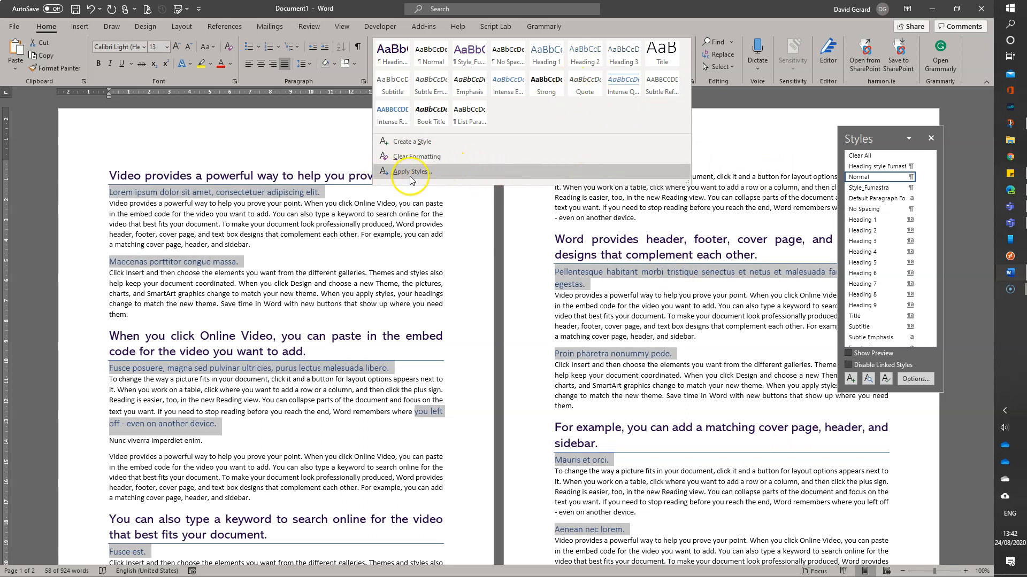
click(439, 172)
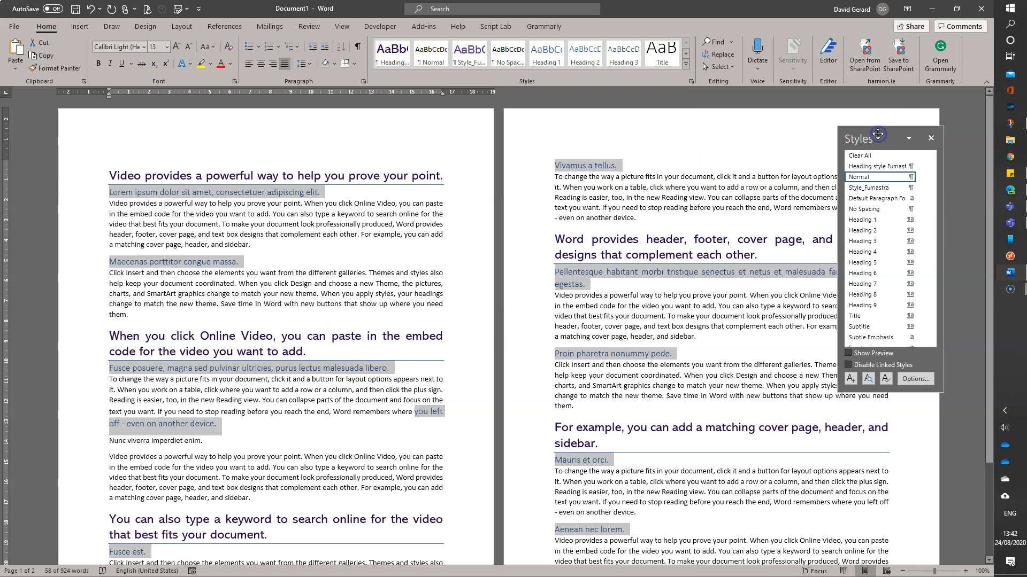
mouse_move(878, 130)
mouse_down()
mouse_move(905, 165)
mouse_move(900, 129)
mouse_move(878, 140)
mouse_up()
click(691, 82)
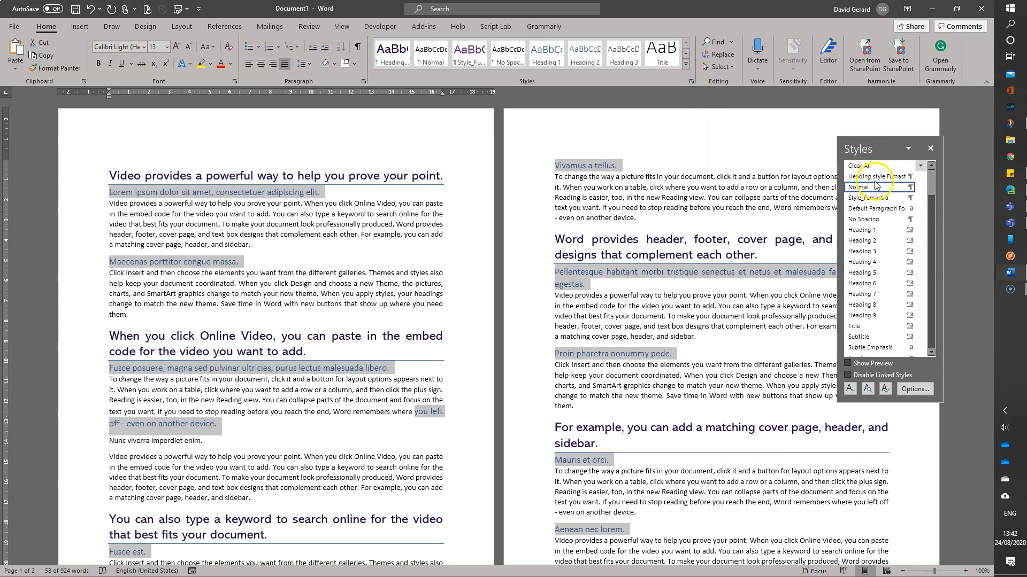
click(877, 252)
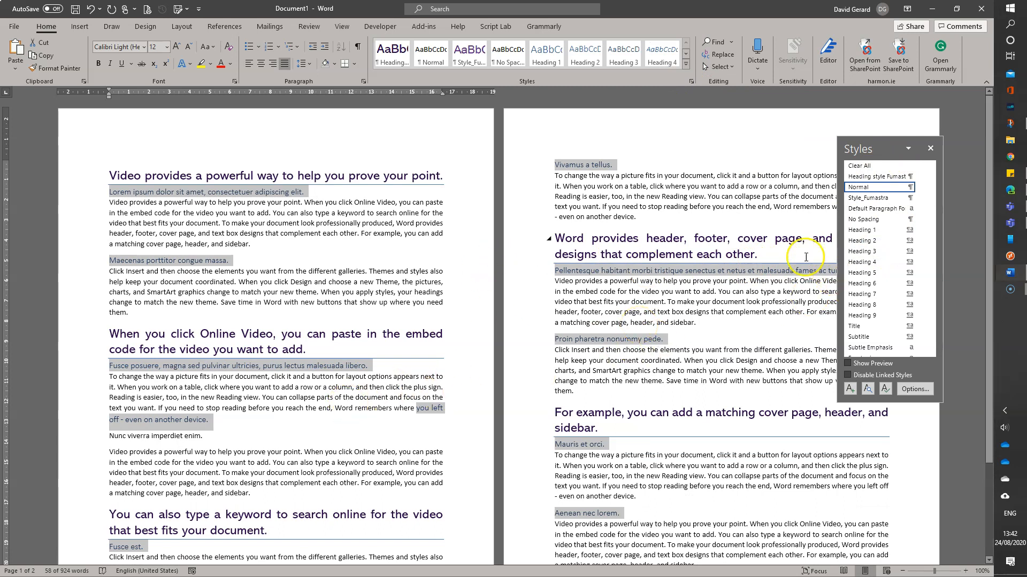
click(877, 241)
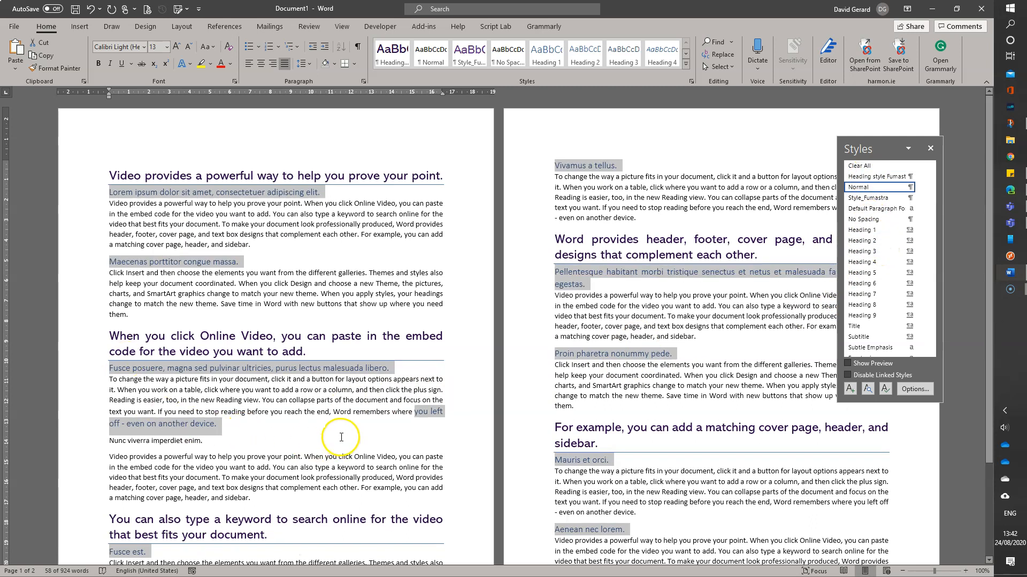
- Apply the Normal style to the text "you left off - even on another device." in the paragraph under "Fusce posuere"
click(344, 410)
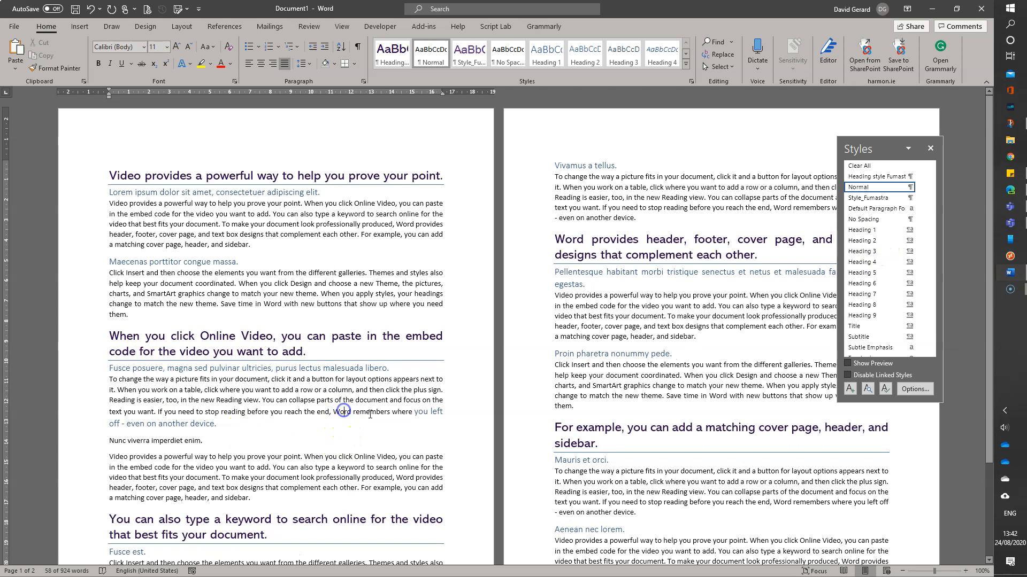
drag(416, 412, 216, 425)
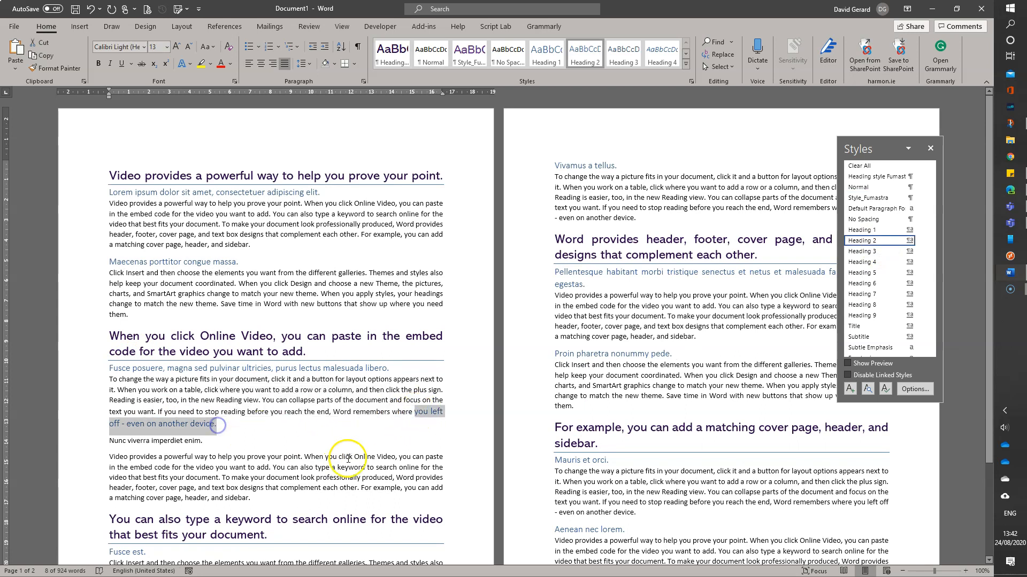
click(433, 56)
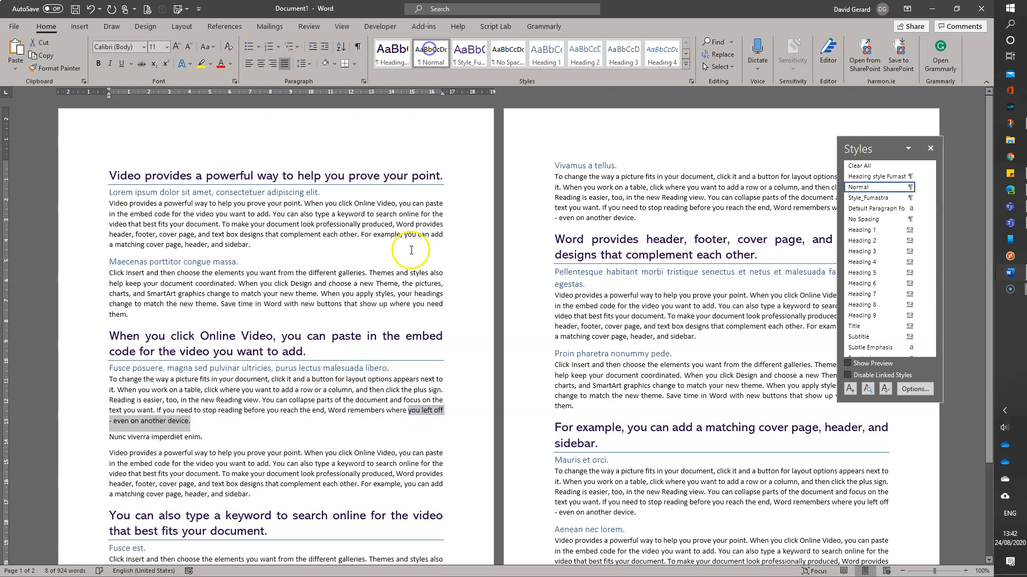
- Apply the Heading 2 style to the line "Nunc viverra imperdiet enim." and check the rest of the document
click(89, 440)
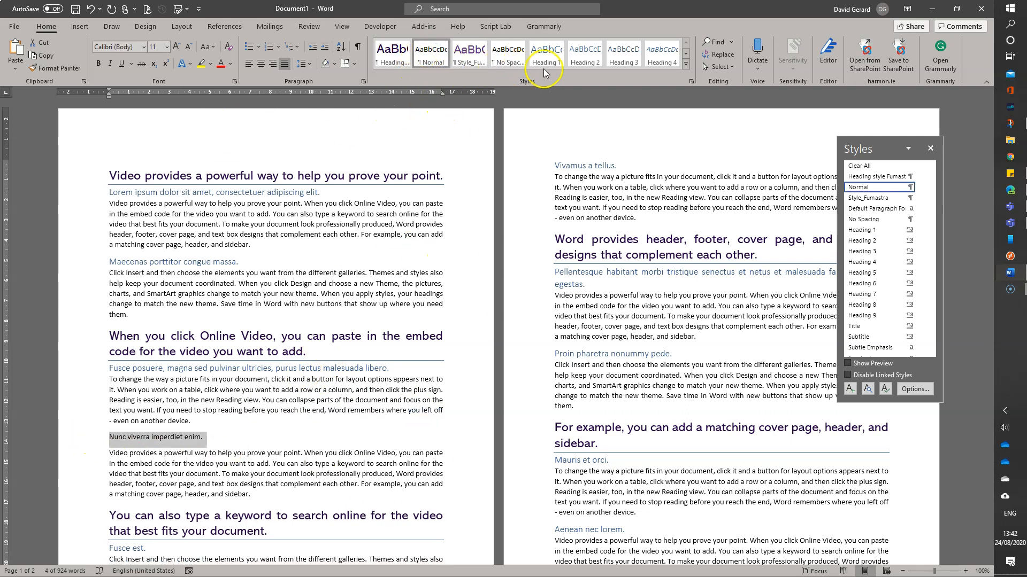
click(869, 241)
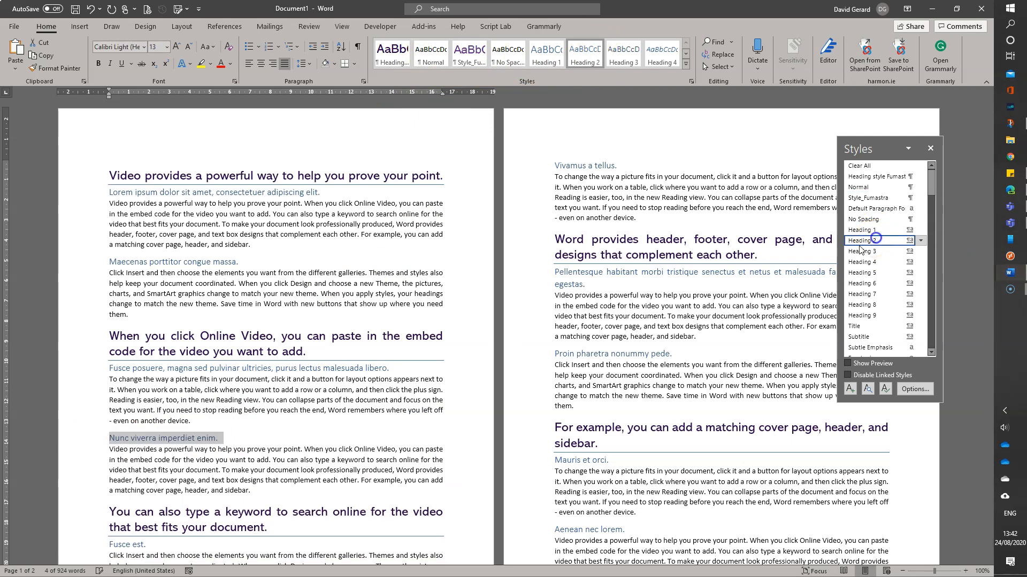
click(163, 368)
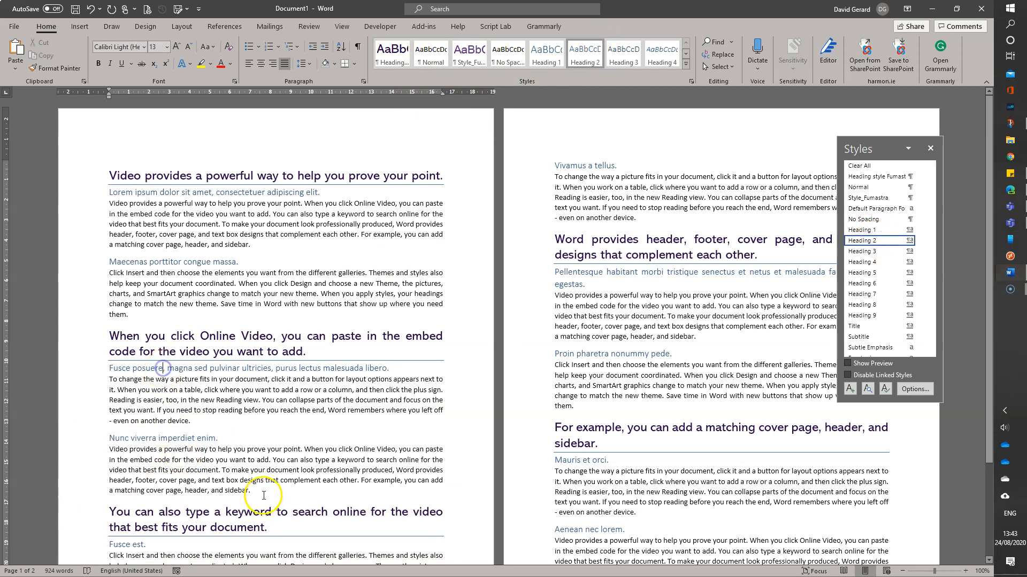
scroll(263, 495, down, 4)
scroll(264, 493, up, 4)
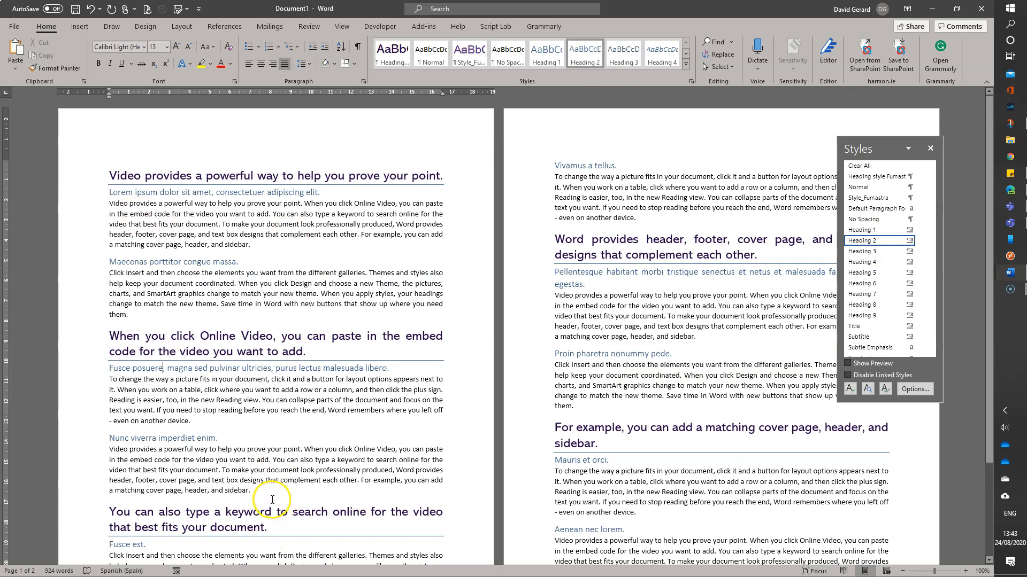
- Insert a blank page before the first heading, "Video provides a powerful way to help you prove your point."
click(114, 173)
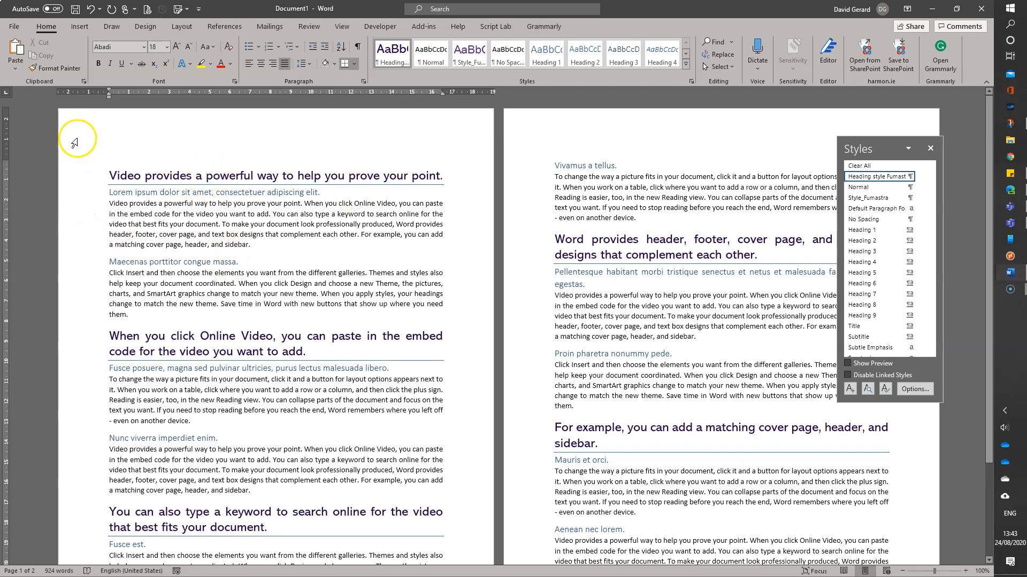
click(80, 26)
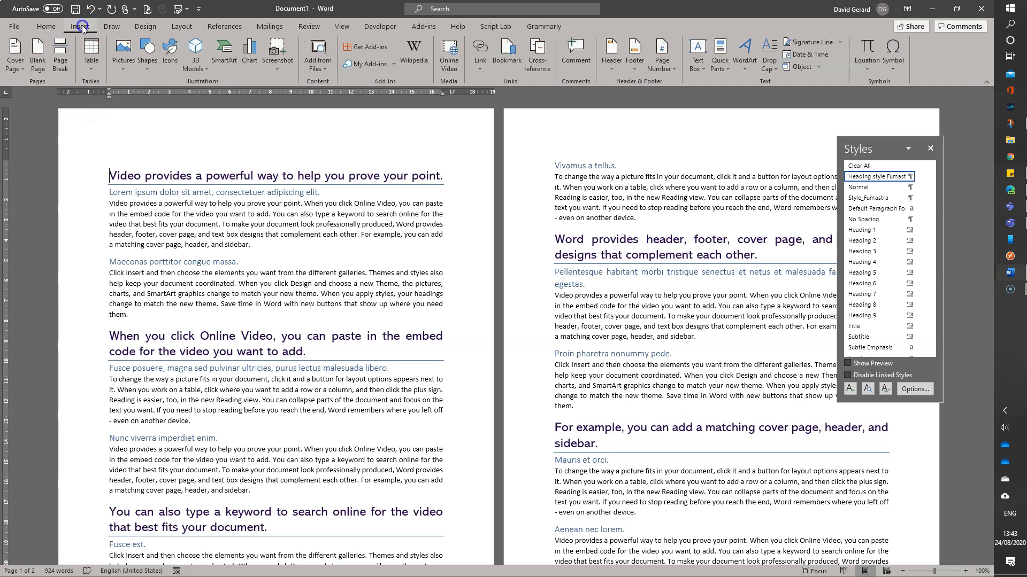
click(38, 58)
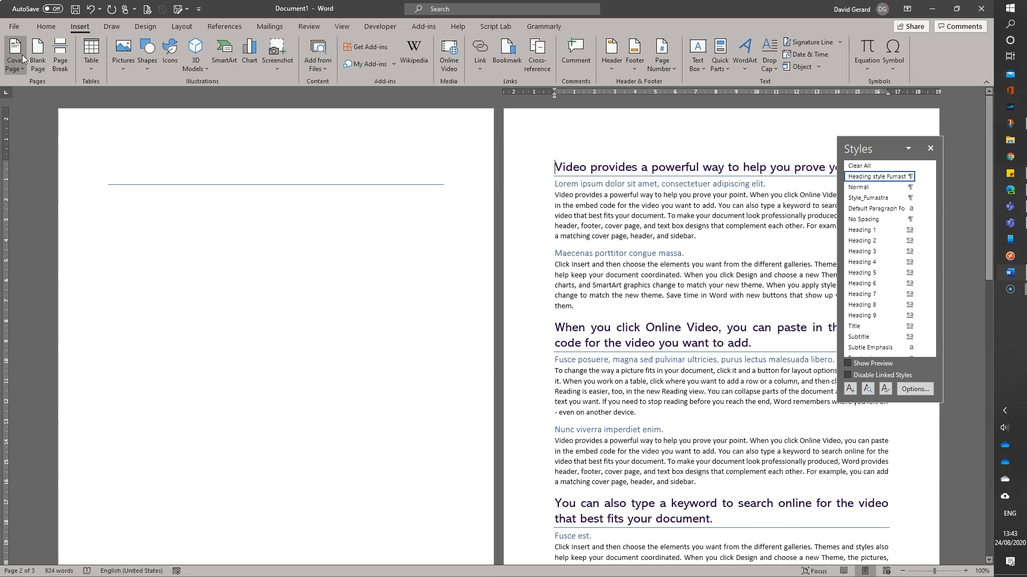
- Apply the Normal style to the empty paragraph on the blank first page
click(83, 176)
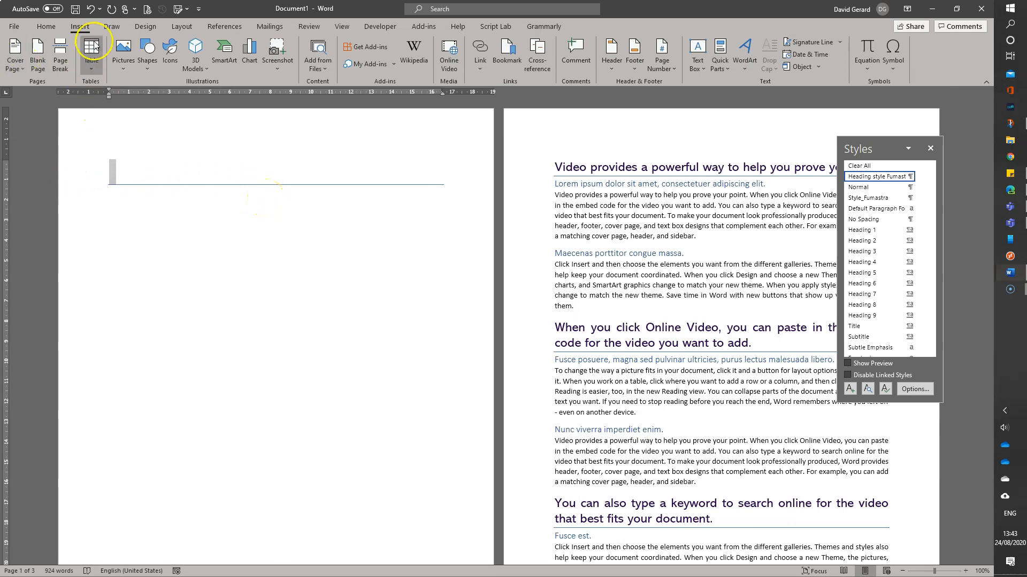
click(47, 26)
click(431, 53)
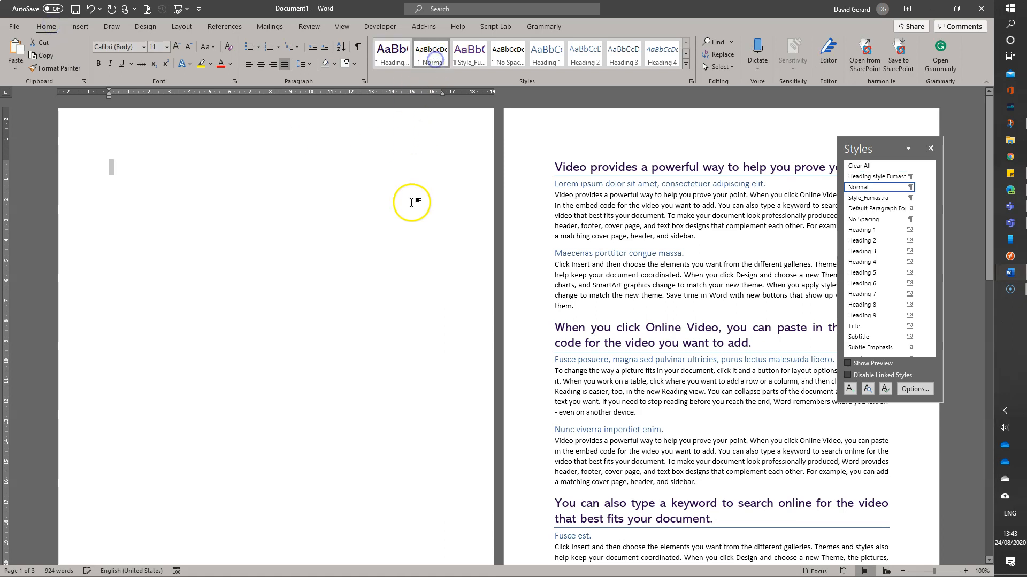
- Insert the Fumastra Table of Contents on the blank first page, choosing to update page numbers only
click(289, 174)
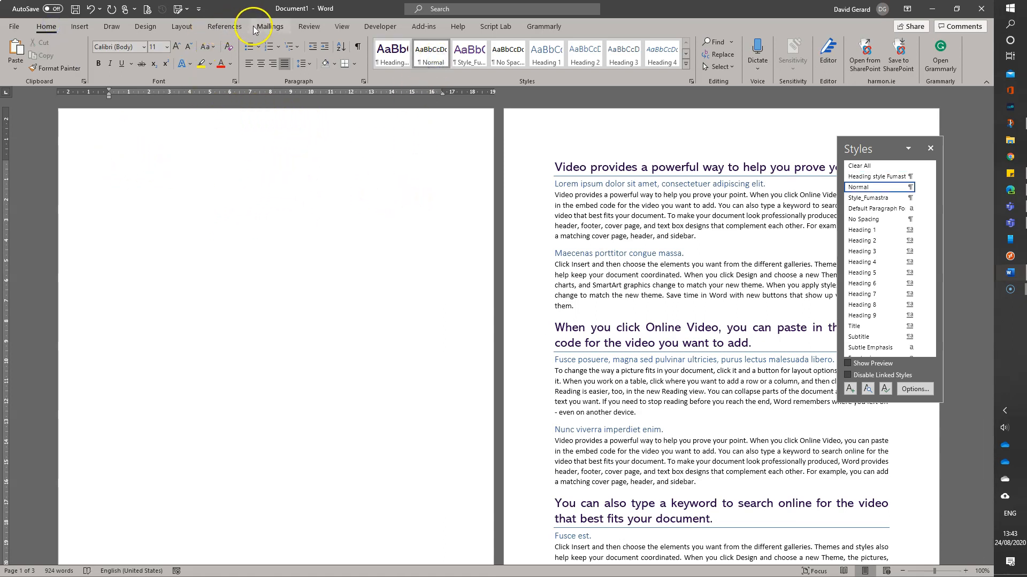
click(233, 29)
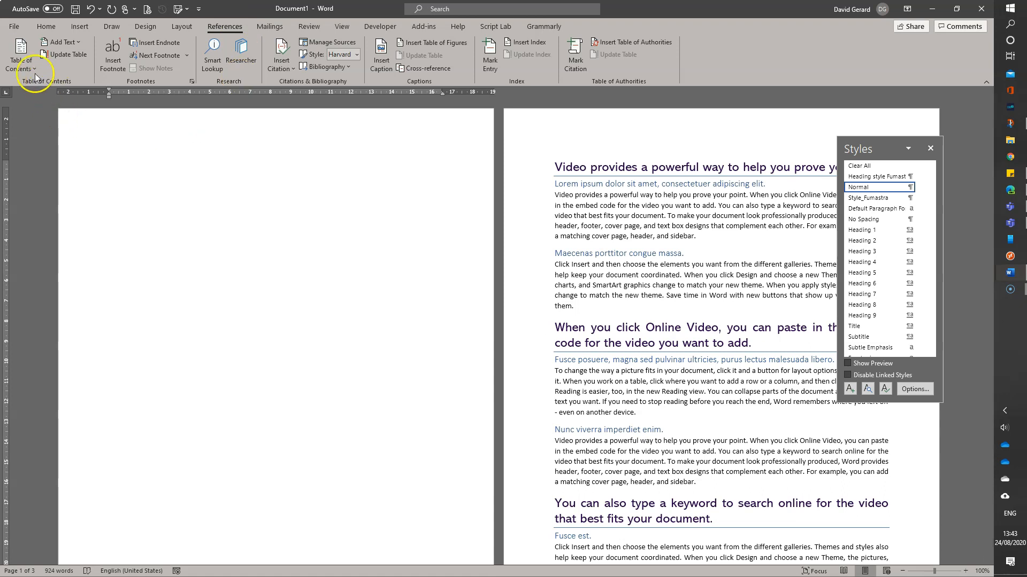
click(23, 53)
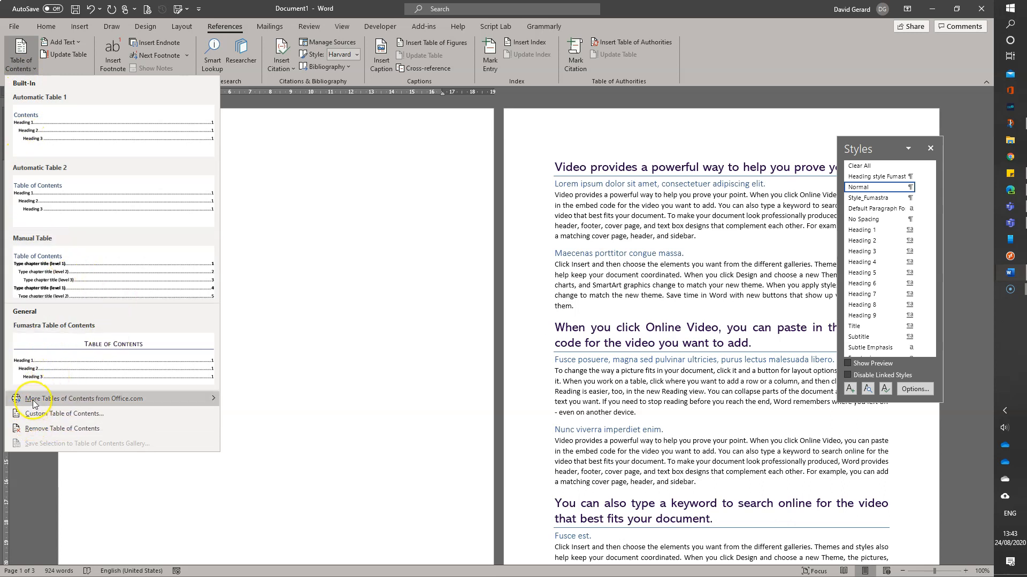
click(59, 351)
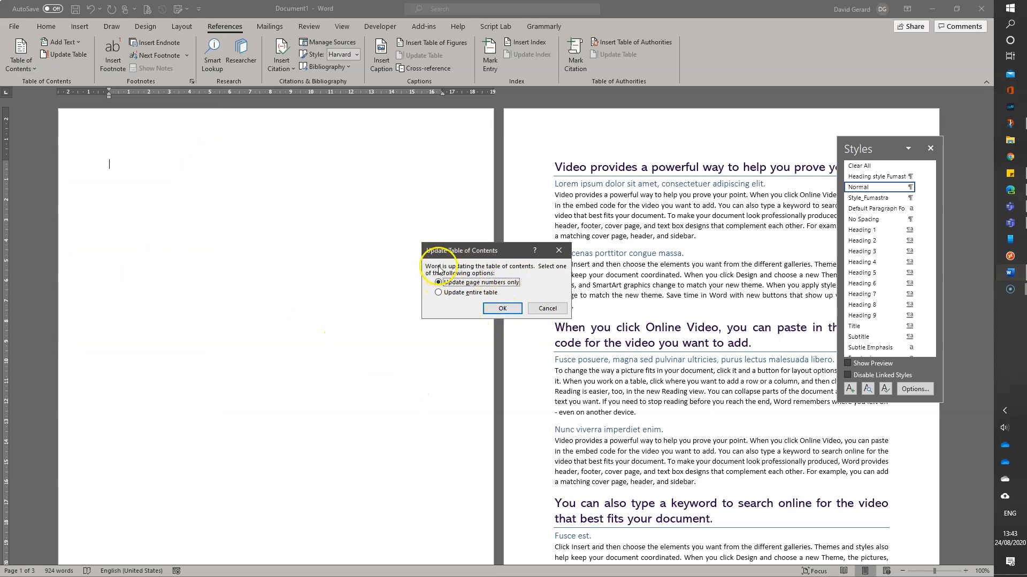
drag(486, 248, 439, 203)
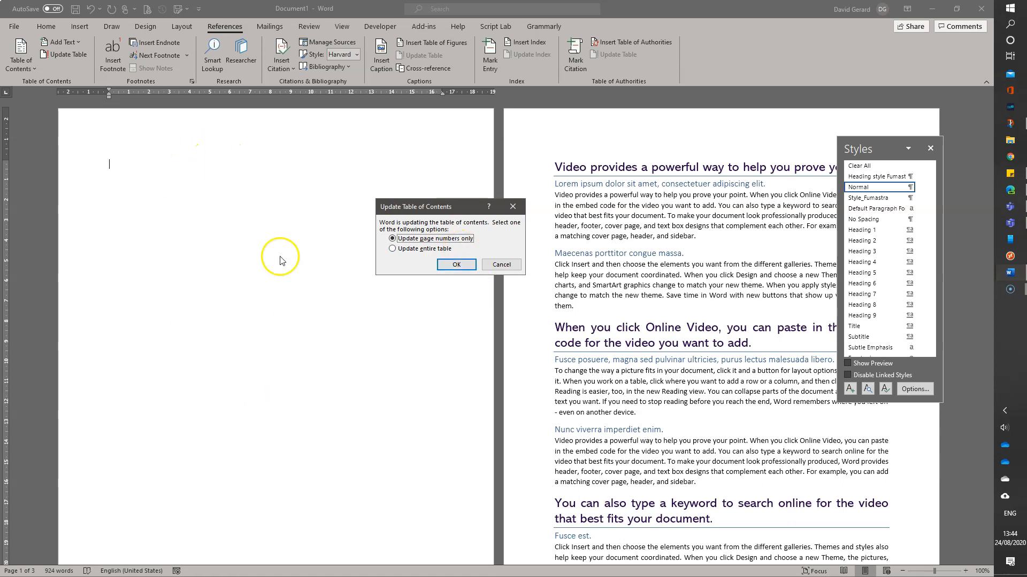
click(466, 266)
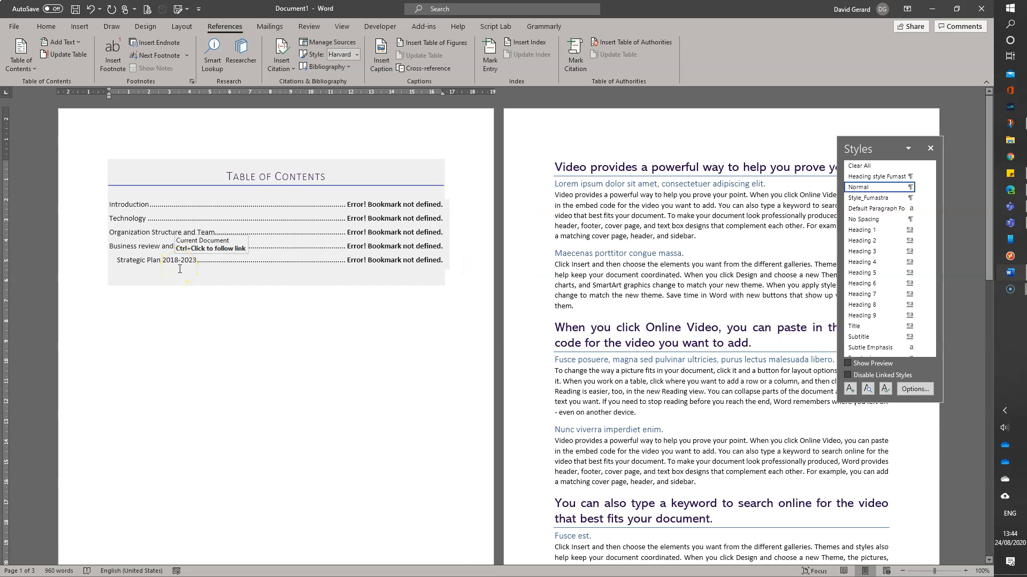
- Update the entire table of contents so its entries match the document's headings
click(206, 205)
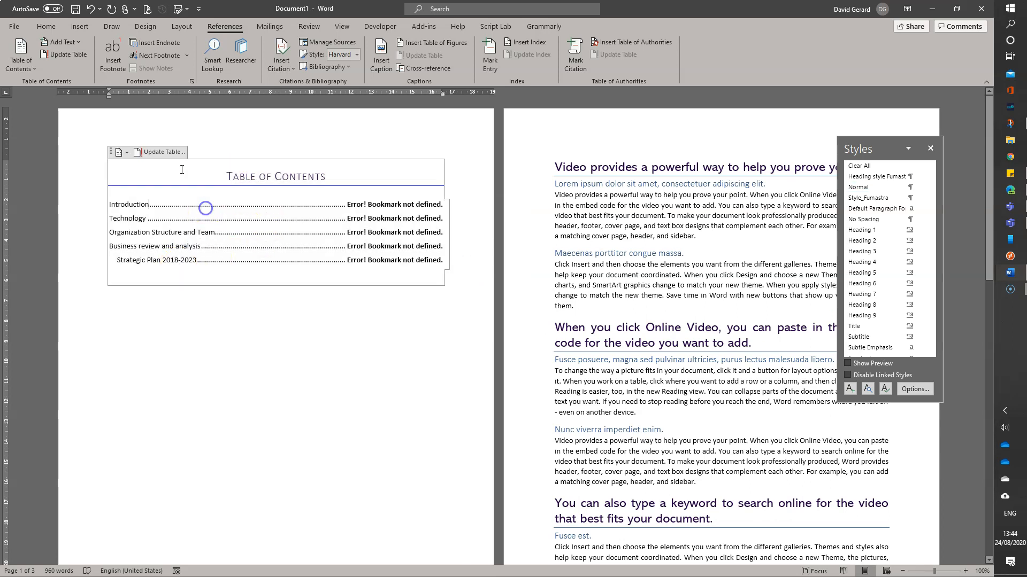
click(158, 152)
click(444, 250)
click(458, 267)
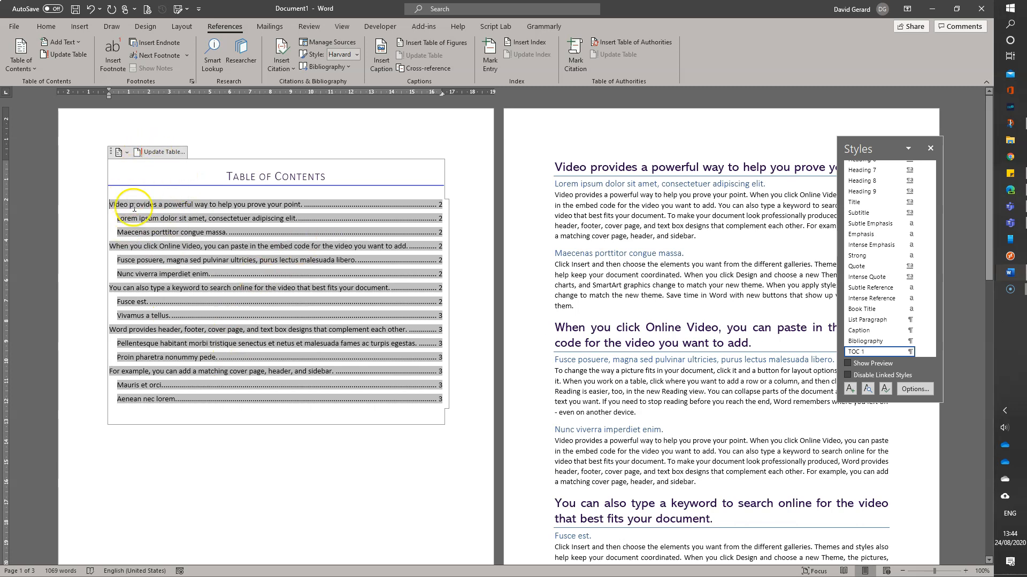
click(159, 152)
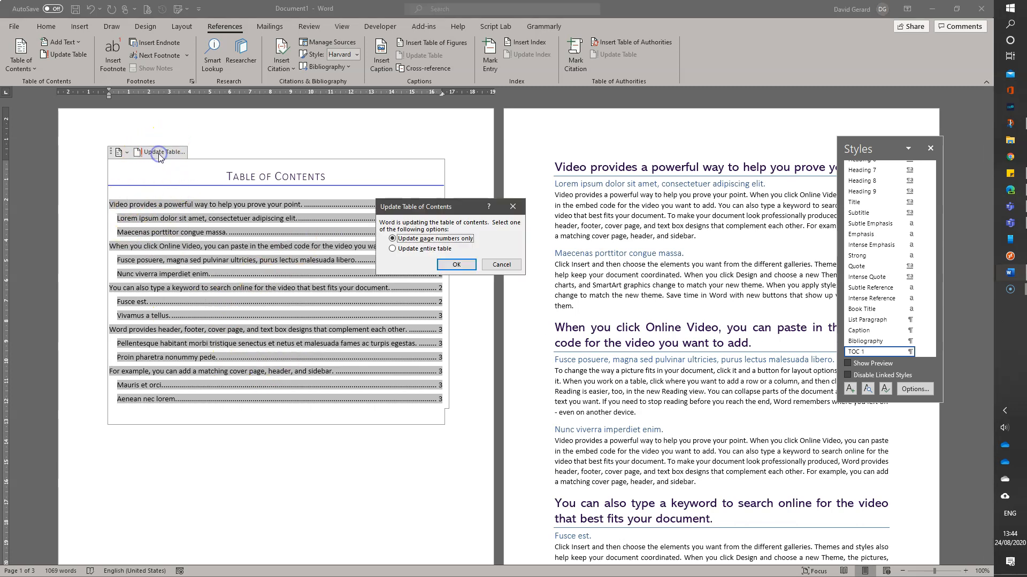
click(405, 250)
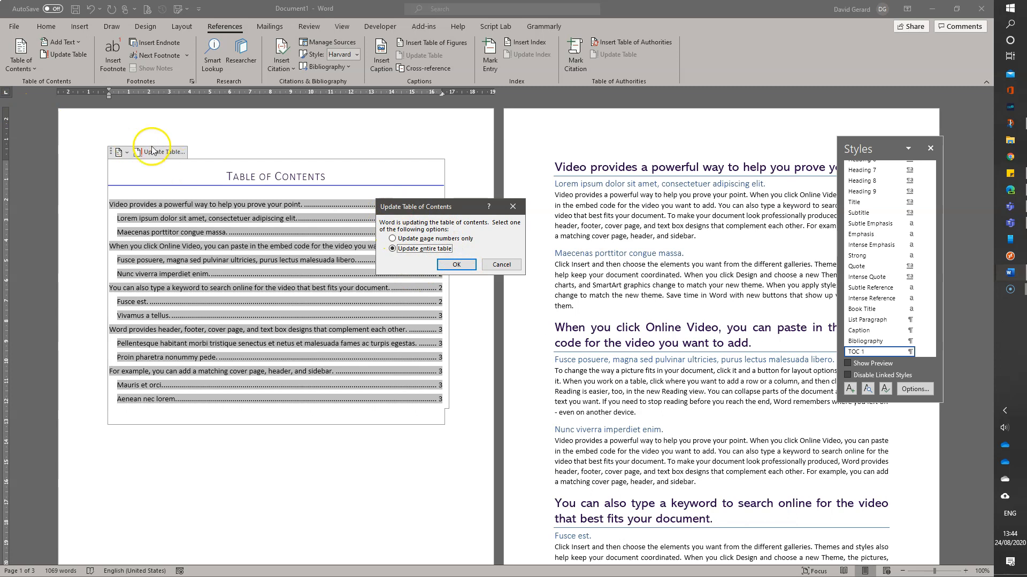
click(456, 265)
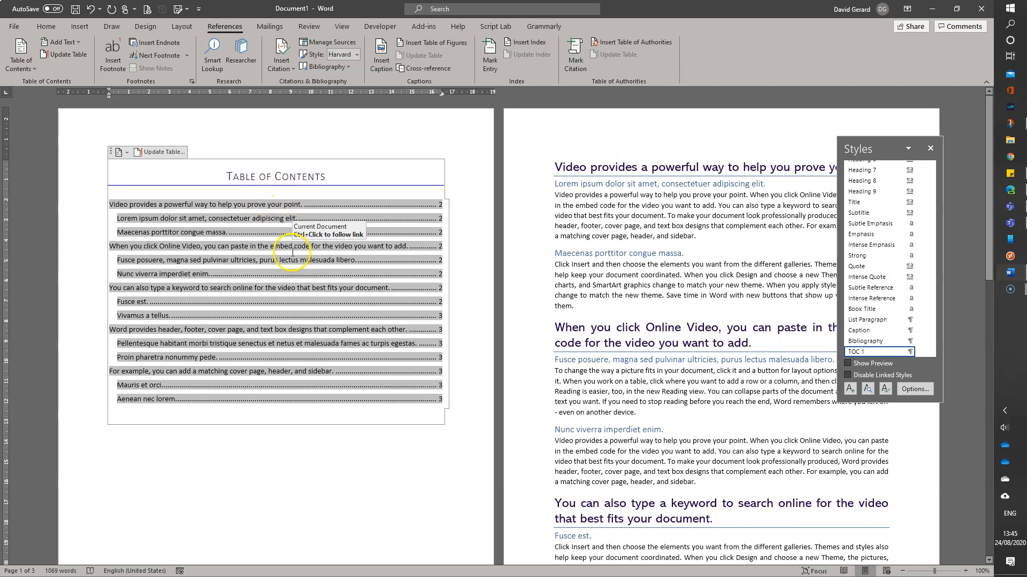
- Collapse and re-expand the section under the heading "Video provides a powerful way to help you prove your point."
click(561, 167)
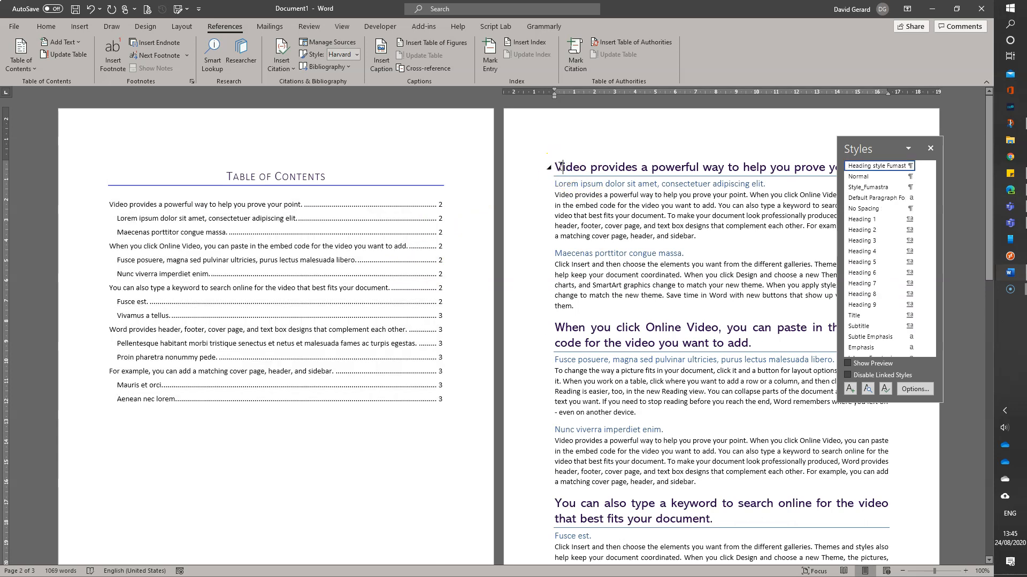
click(549, 168)
click(549, 168)
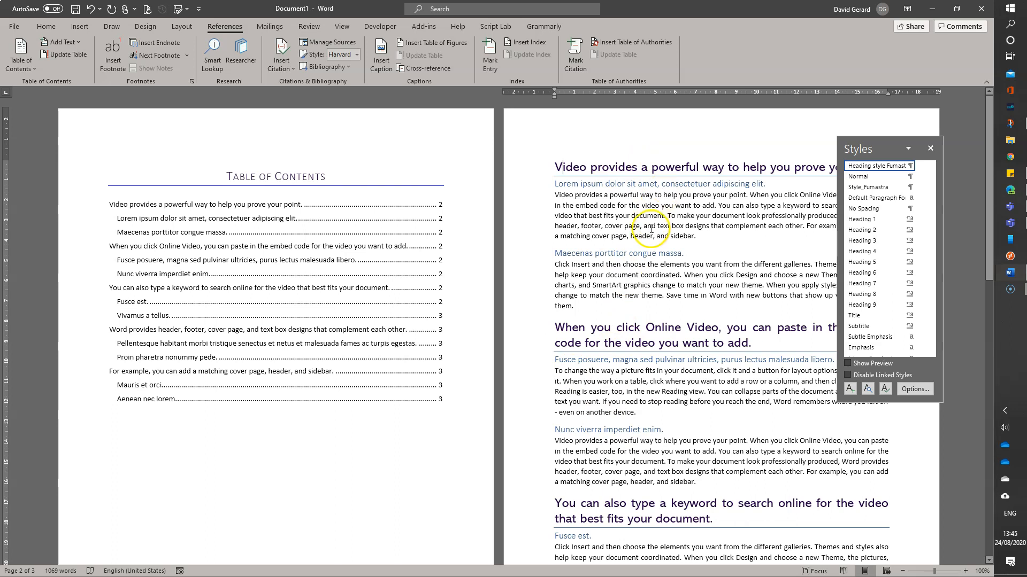
- View the table of contents designs available for the inserted table, leaving the gallery without choosing one
click(116, 204)
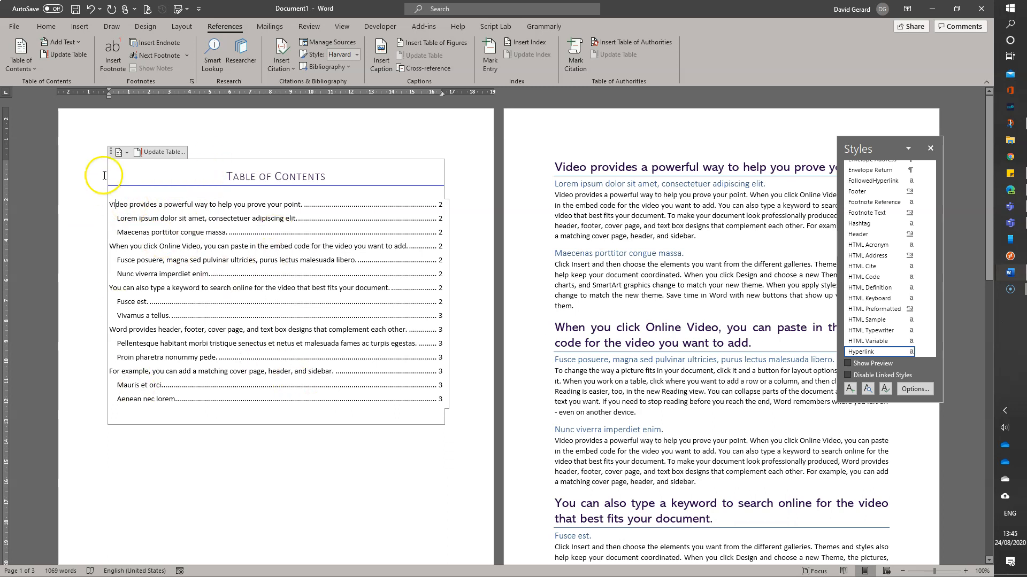
click(122, 153)
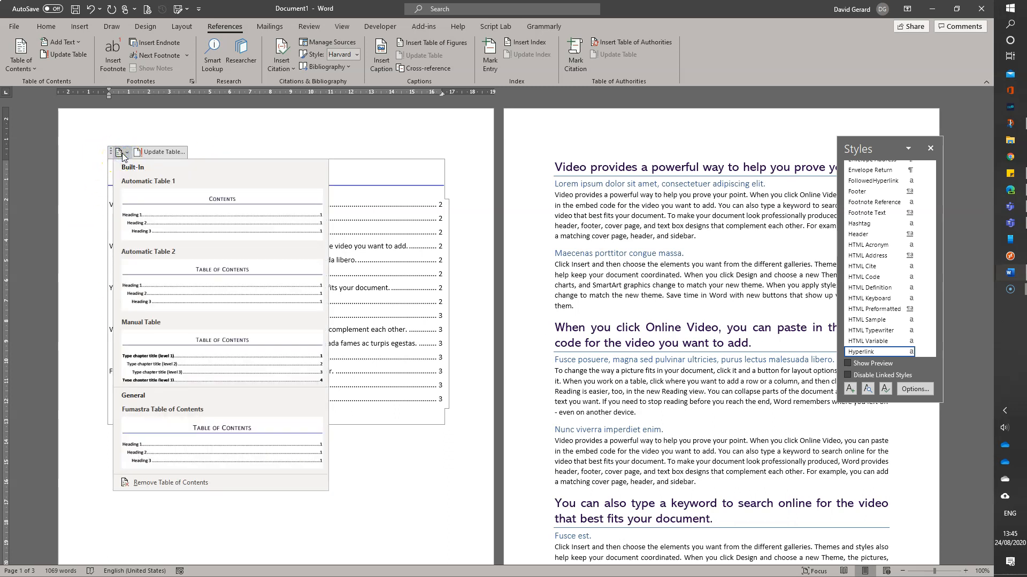
click(377, 228)
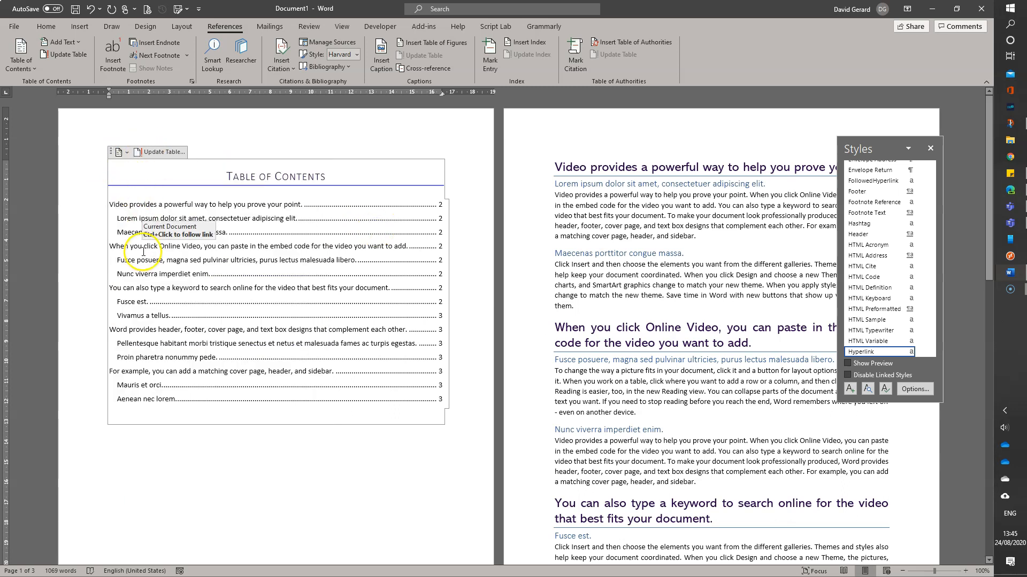
click(109, 205)
click(112, 206)
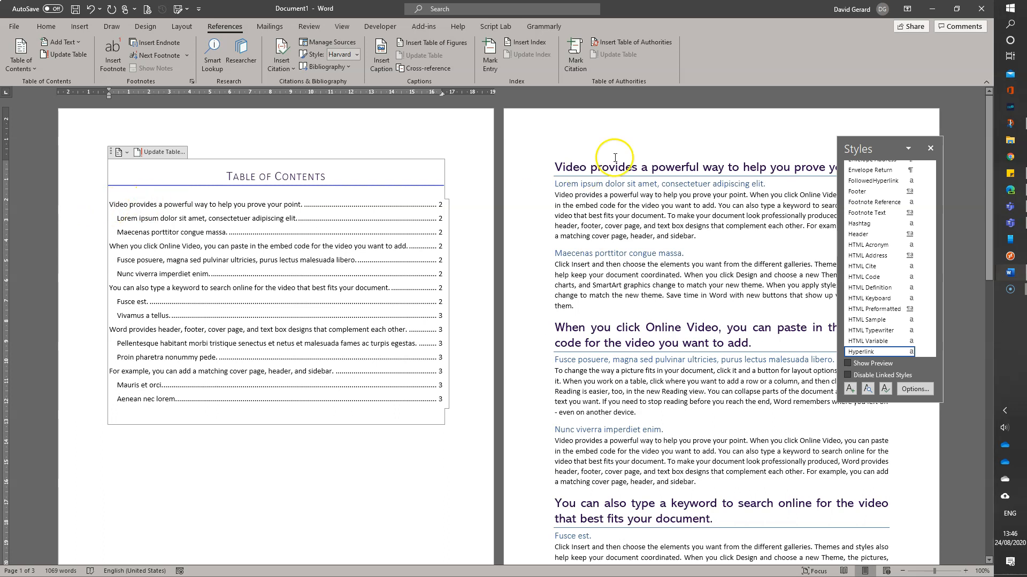
scroll(883, 251, up, 10)
scroll(882, 251, up, 10)
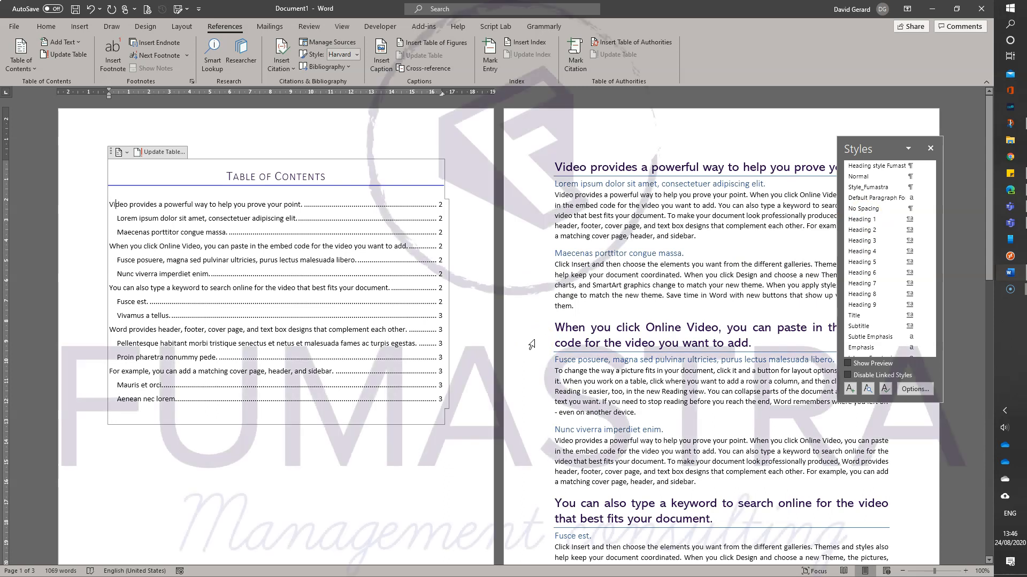
click(556, 335)
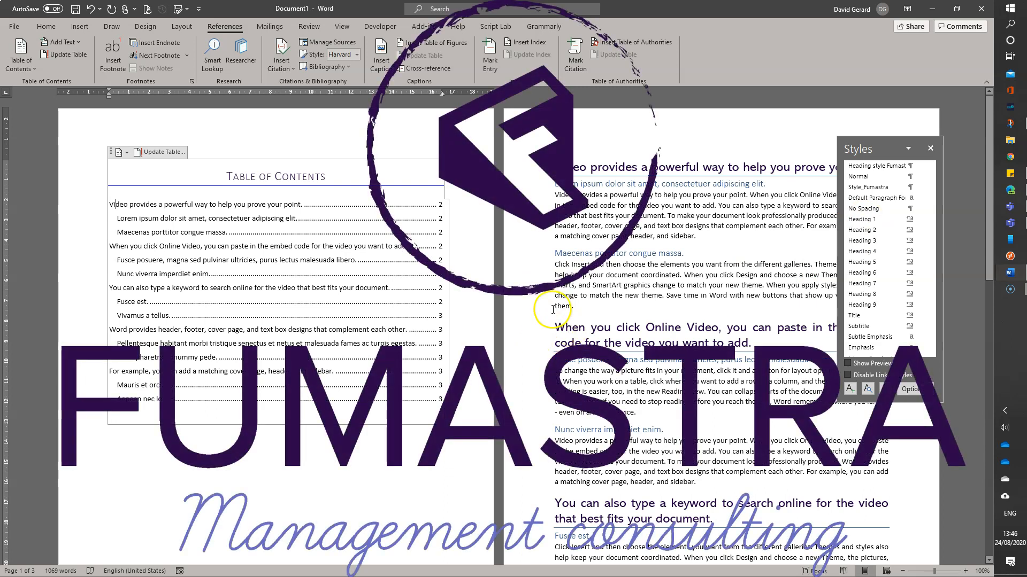